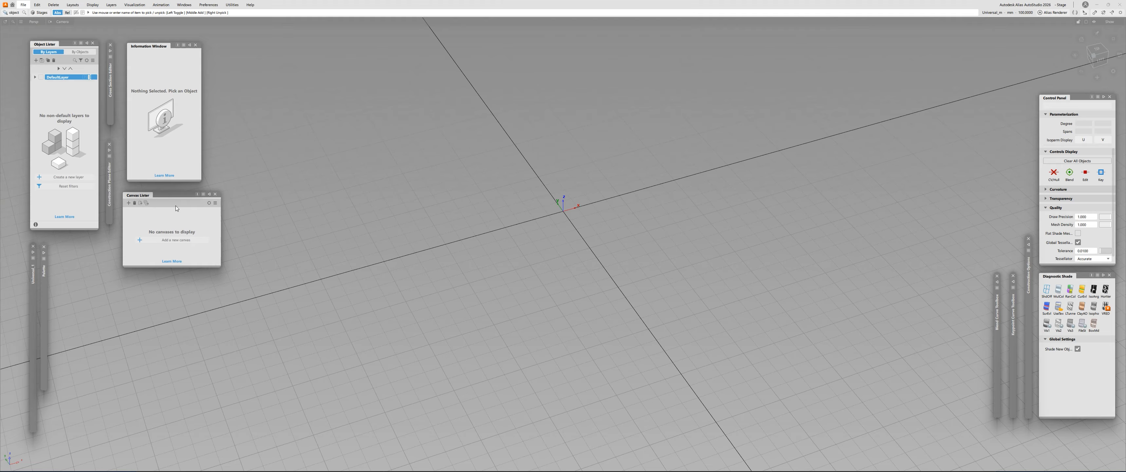
Position the Canvas Lister window directly beneath the Information Window.
drag(176, 208, 183, 209)
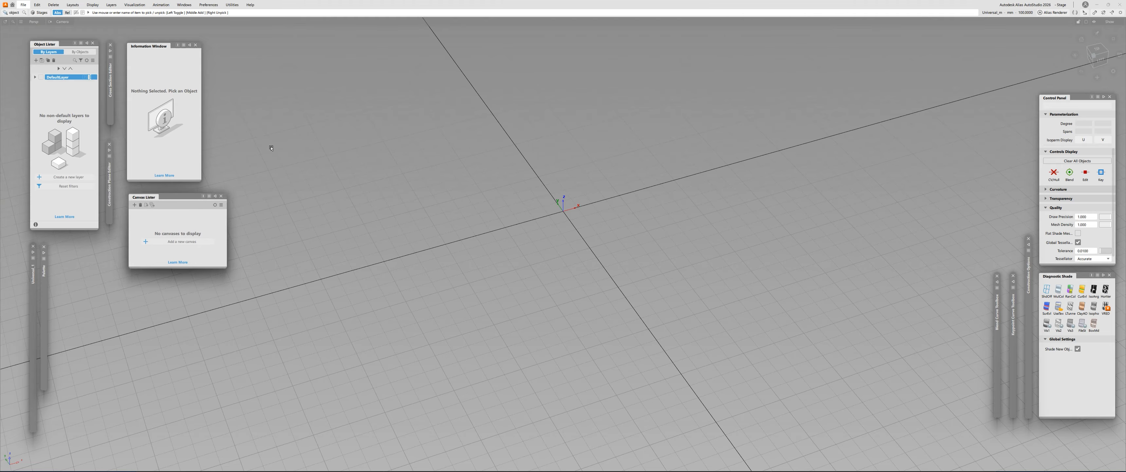
click(186, 6)
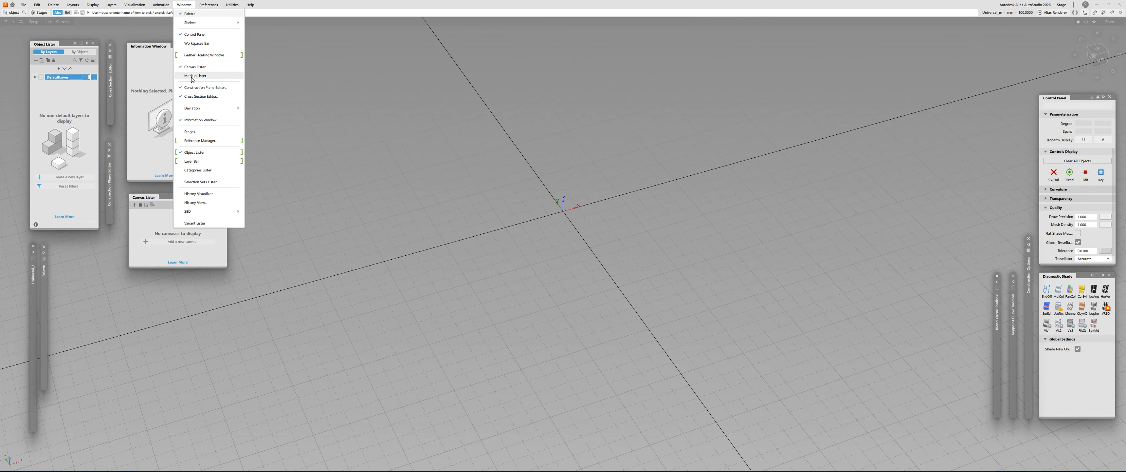
click(163, 196)
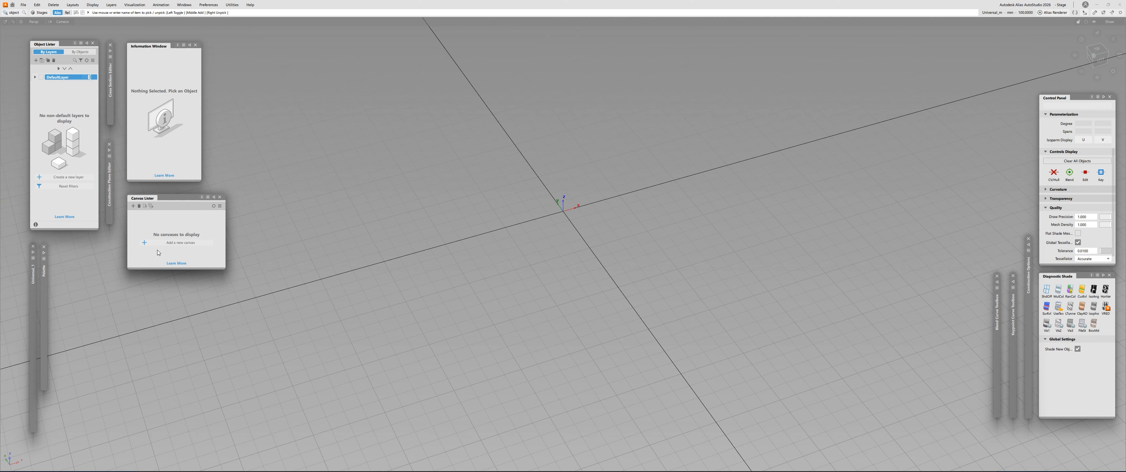
Set the viewport to the top view with orthographic projection.
alt+shift+drag(593, 252, 469, 286)
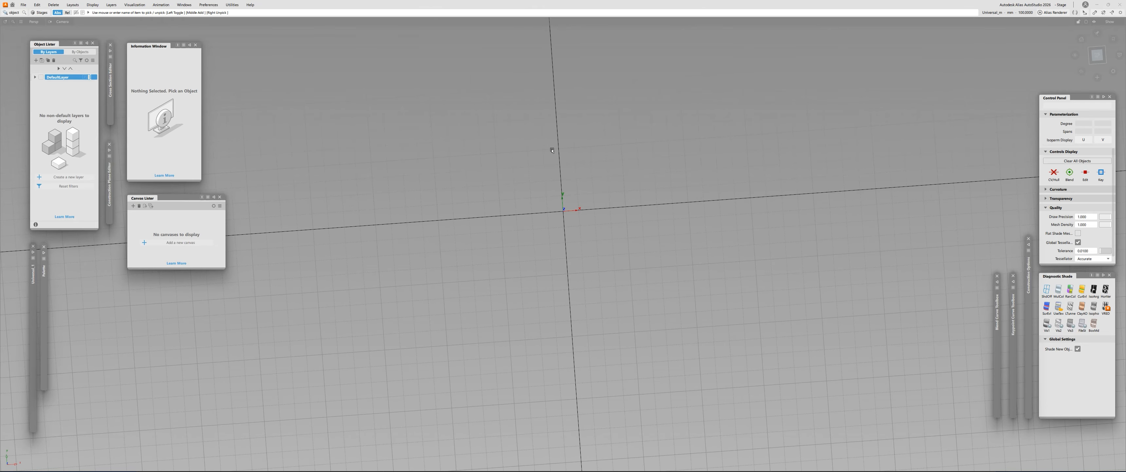
alt+shift+drag(501, 391, 528, 260)
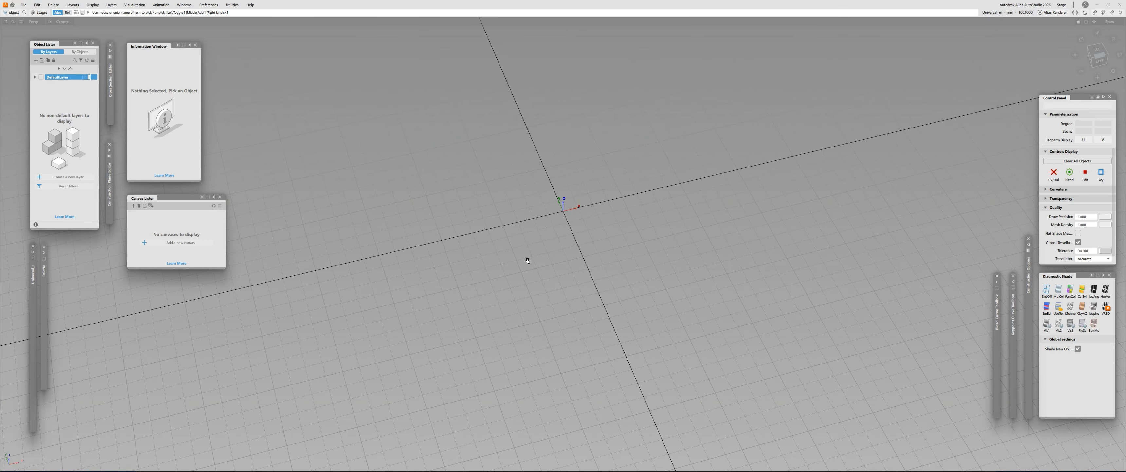
click(1098, 50)
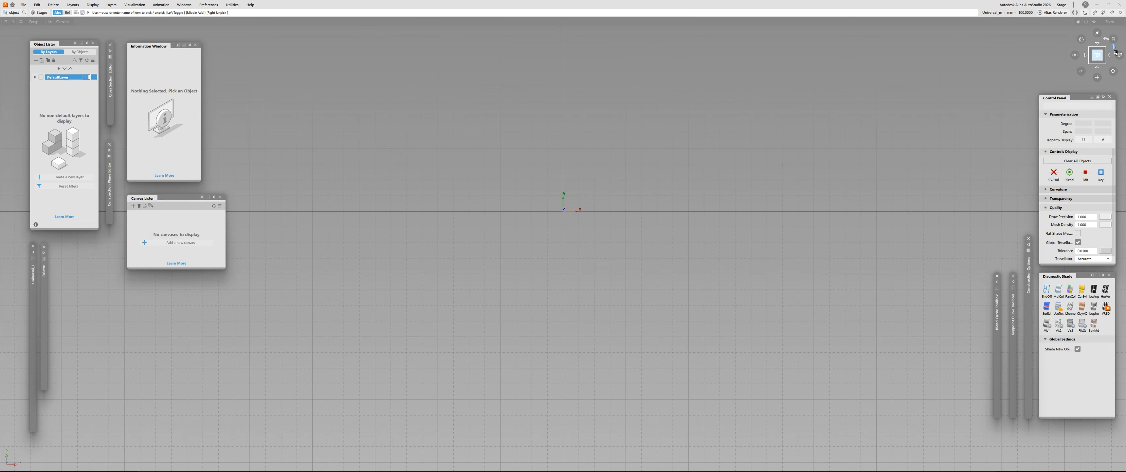
click(1120, 56)
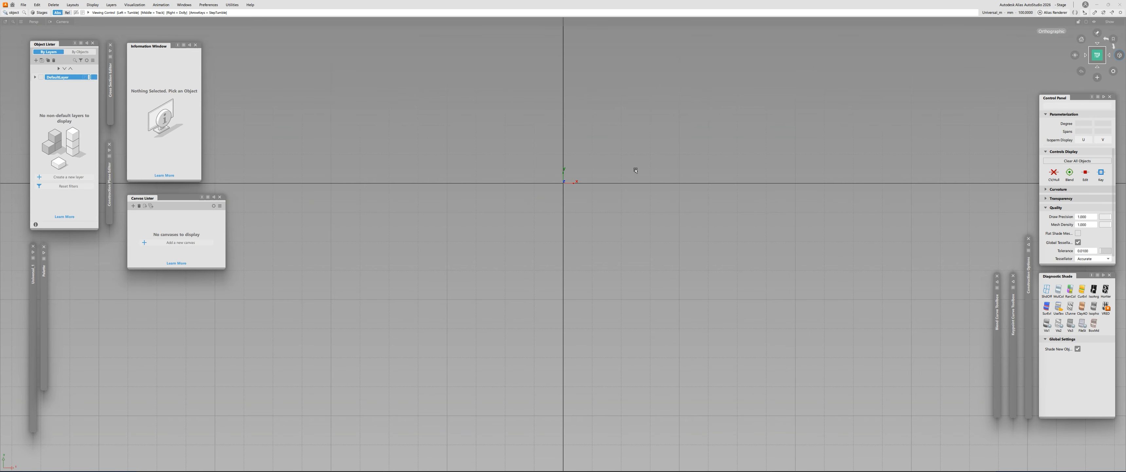
alt+shift+middle_drag(634, 168, 538, 198)
alt+shift+right_drag(538, 199, 523, 240)
alt+shift+middle_drag(523, 240, 517, 254)
alt+shift+right_drag(518, 254, 477, 262)
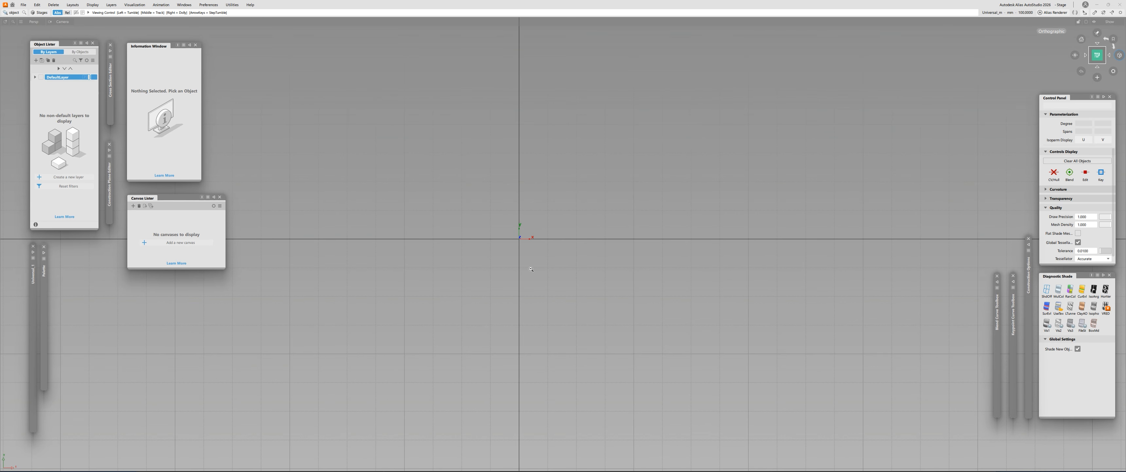
Import the spoon reference image "sqr" from the cmp folder as a new canvas.
click(178, 242)
drag(703, 119, 265, 130)
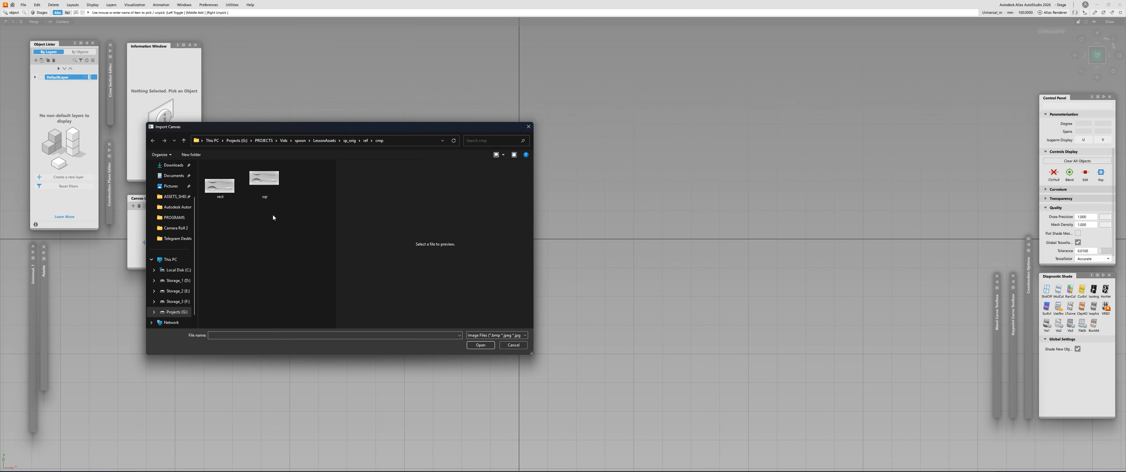
click(219, 186)
click(268, 184)
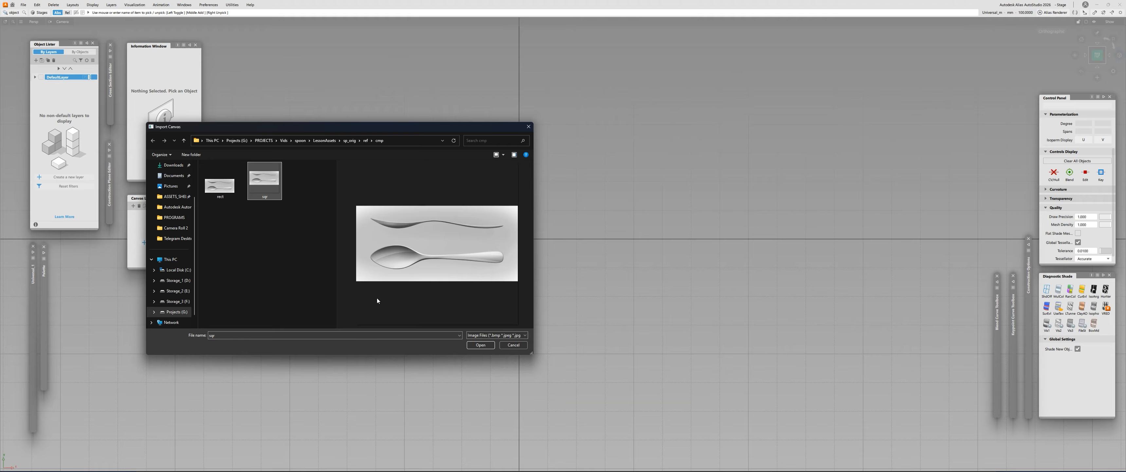
click(209, 181)
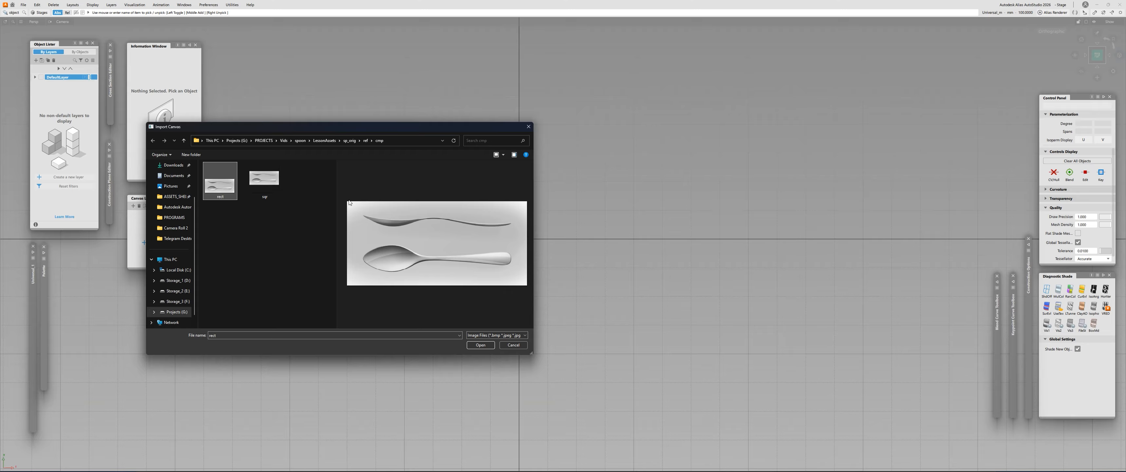
key(Right)
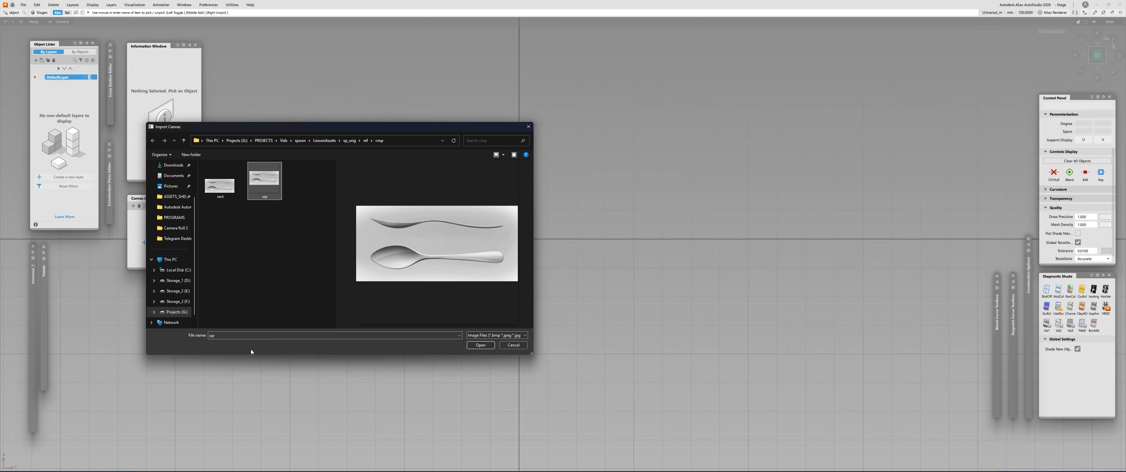
click(481, 345)
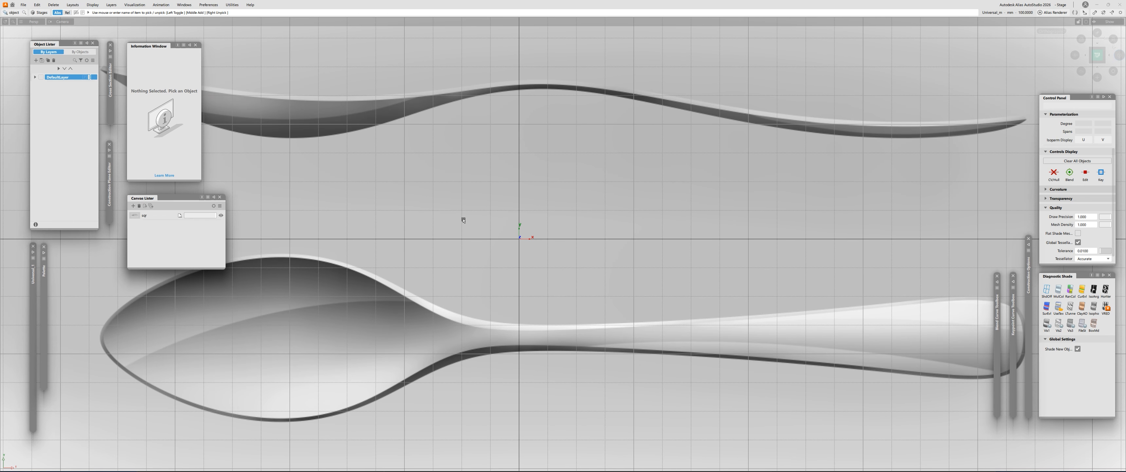
Select the sqr canvas plane and set its X and Y scale to 1.
mouse_move(462, 220)
mouse_down()
mouse_move(440, 287)
mouse_move(448, 228)
mouse_up()
alt+shift+right_drag(500, 219, 467, 222)
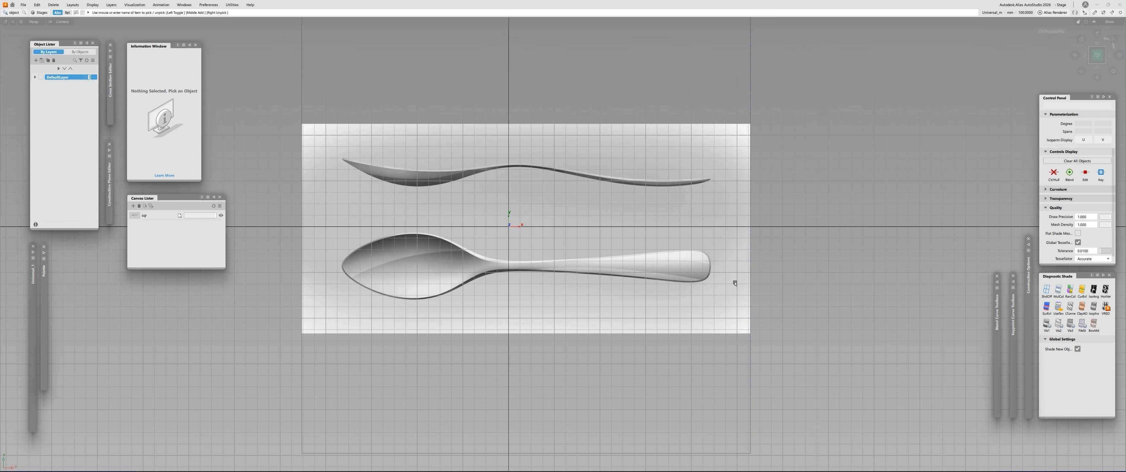
alt+shift+right_drag(674, 251, 661, 273)
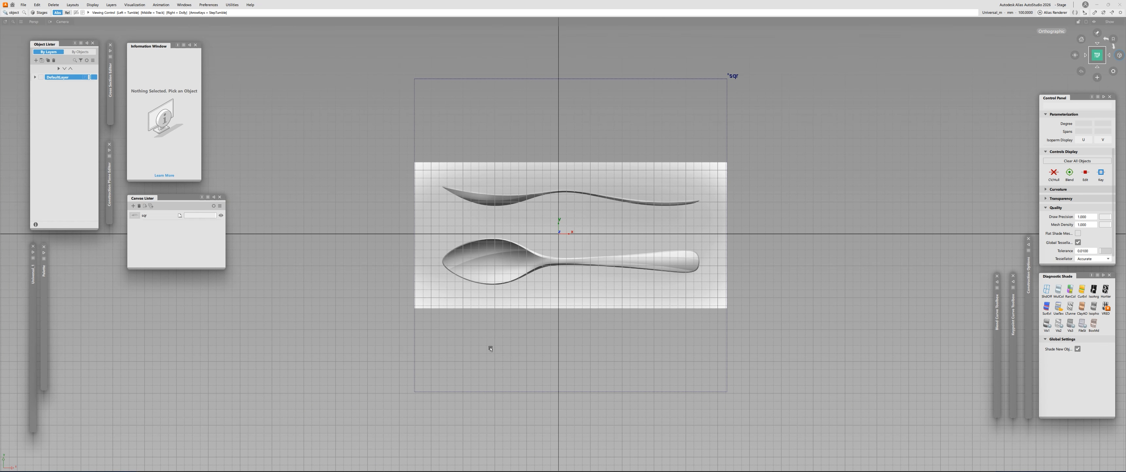
alt+shift+right_drag(521, 263, 525, 261)
alt+shift+middle_drag(531, 257, 492, 258)
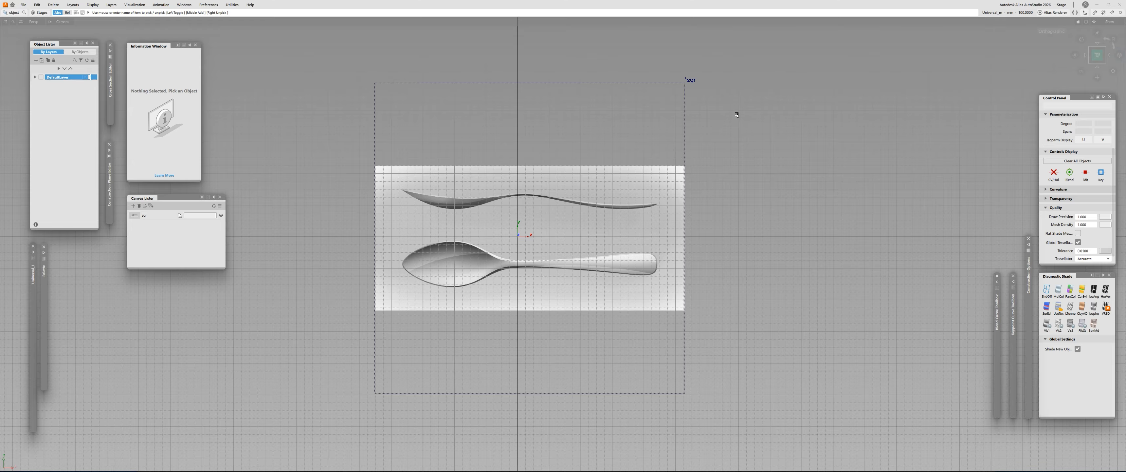
drag(737, 115, 368, 189)
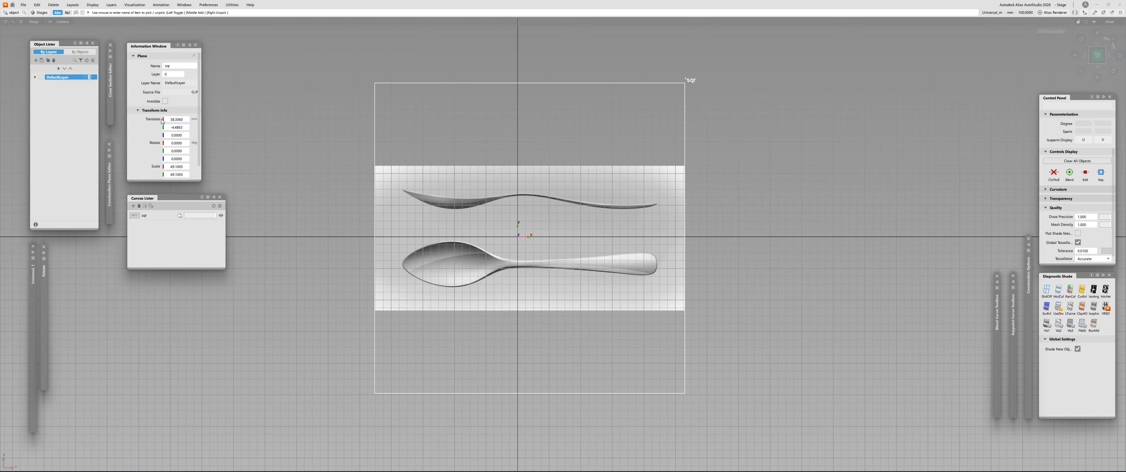
click(184, 4)
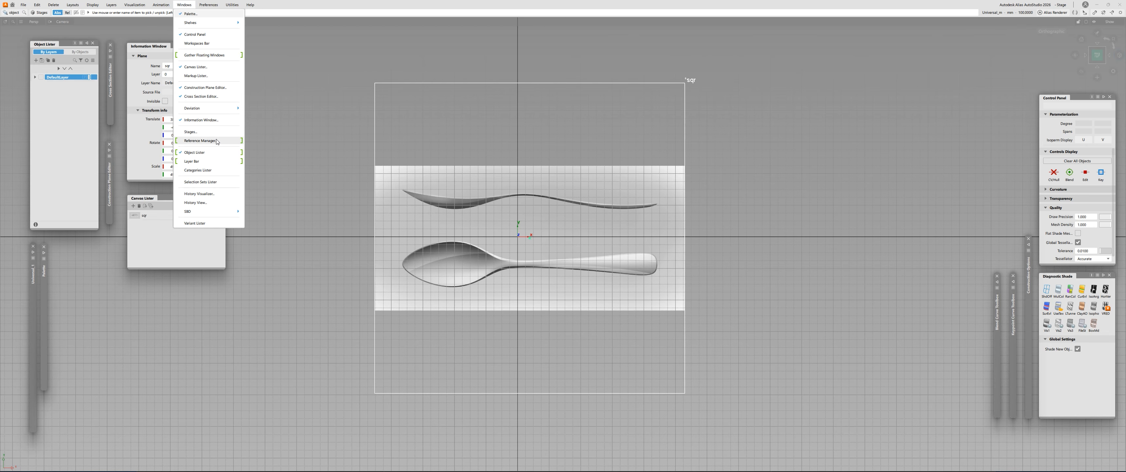
click(336, 3)
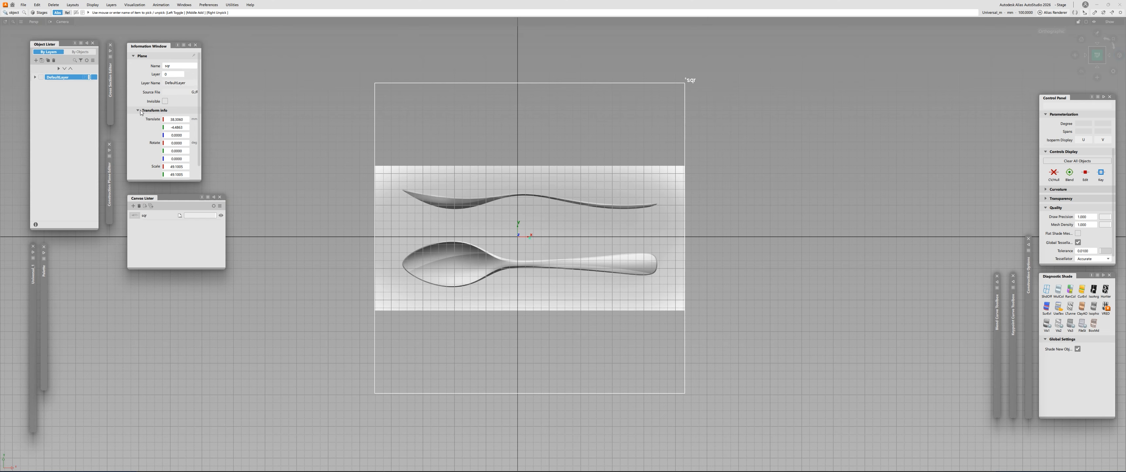
scroll(177, 126, down, 1)
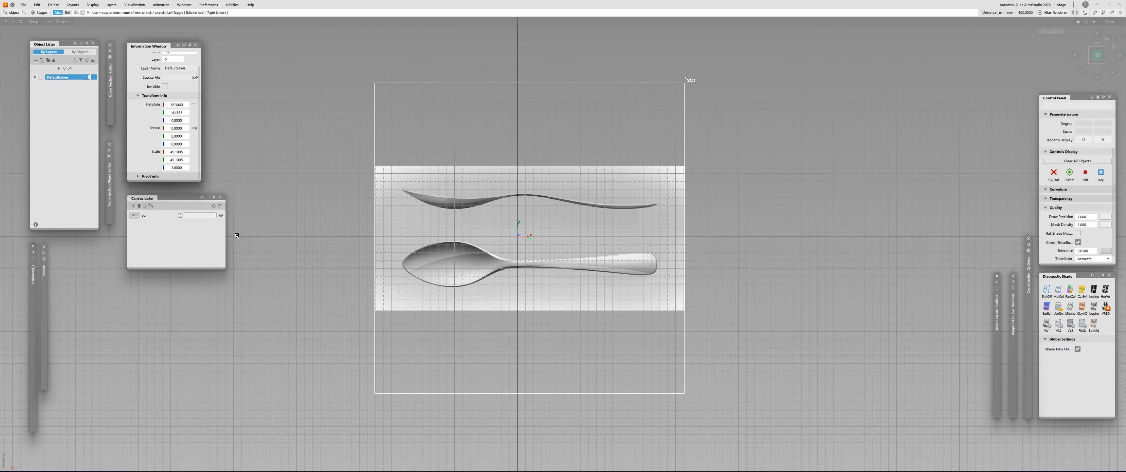
double_click(181, 151)
text(1)
double_click(180, 159)
text(1)
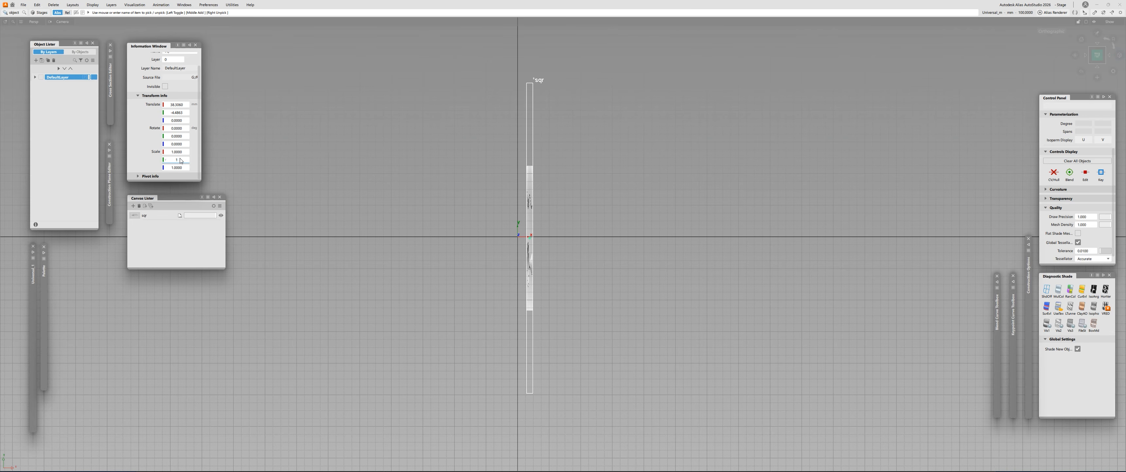
key(Return)
Move the sqr canvas so that its centre snaps to the grid origin.
alt+shift+right_drag(503, 254, 190, 137)
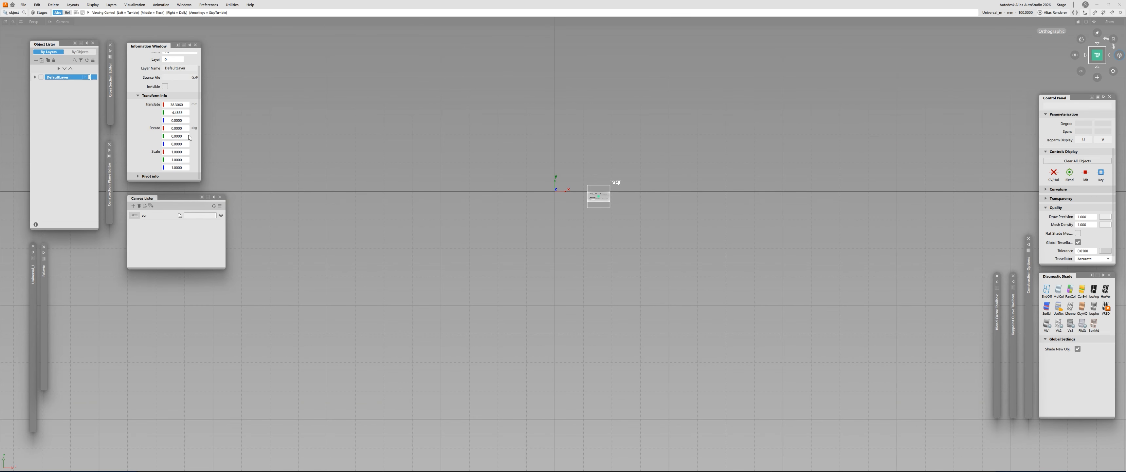
alt+shift+right_drag(588, 238, 647, 158)
alt+shift+middle_drag(648, 157, 601, 196)
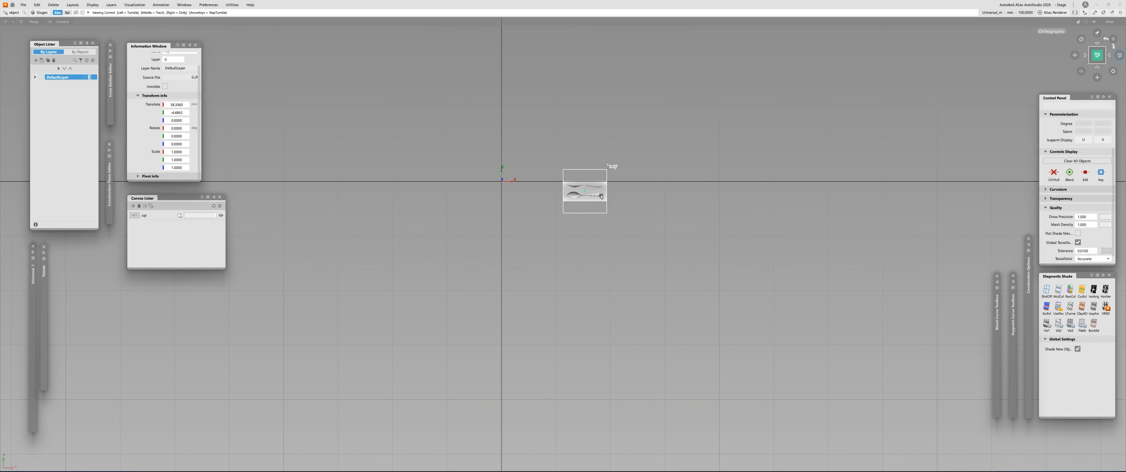
alt+shift+right_drag(601, 196, 401, 70)
alt+shift+right_drag(530, 236, 546, 186)
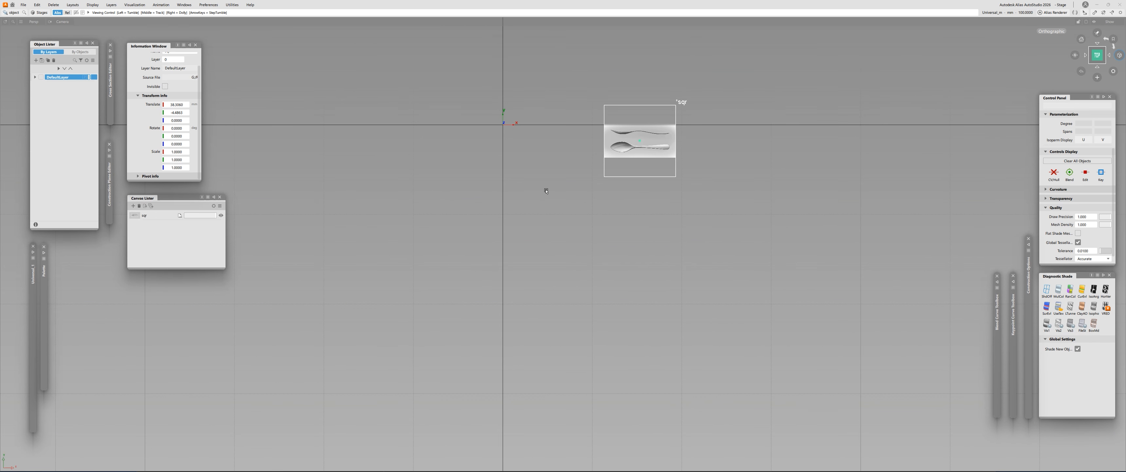
alt+shift+middle_drag(546, 187, 453, 277)
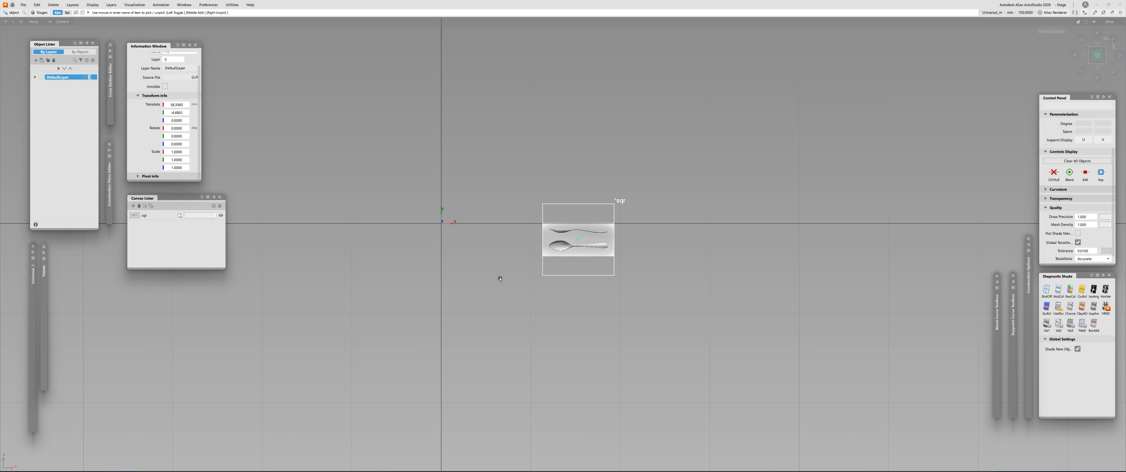
alt+shift+right_drag(500, 279, 421, 205)
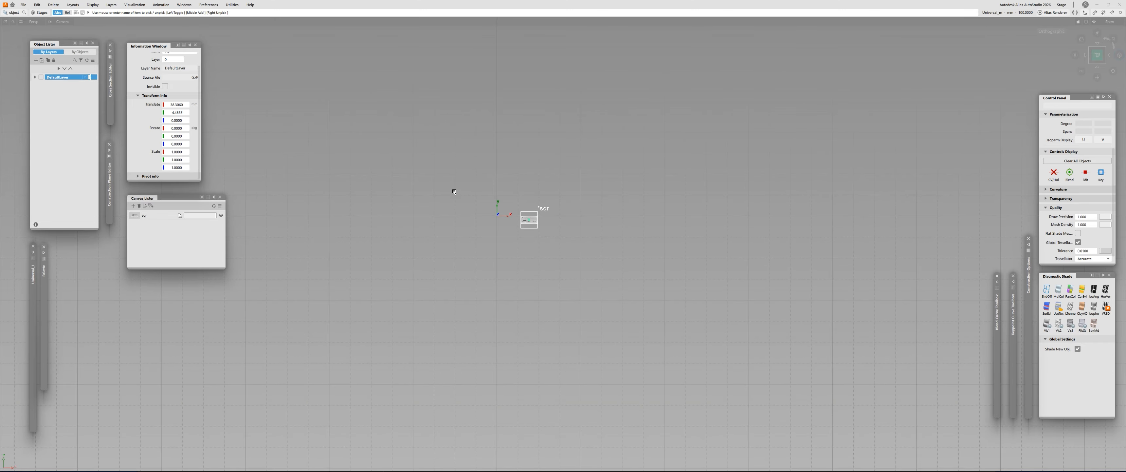
alt+shift+right_drag(511, 193, 518, 167)
key(w)
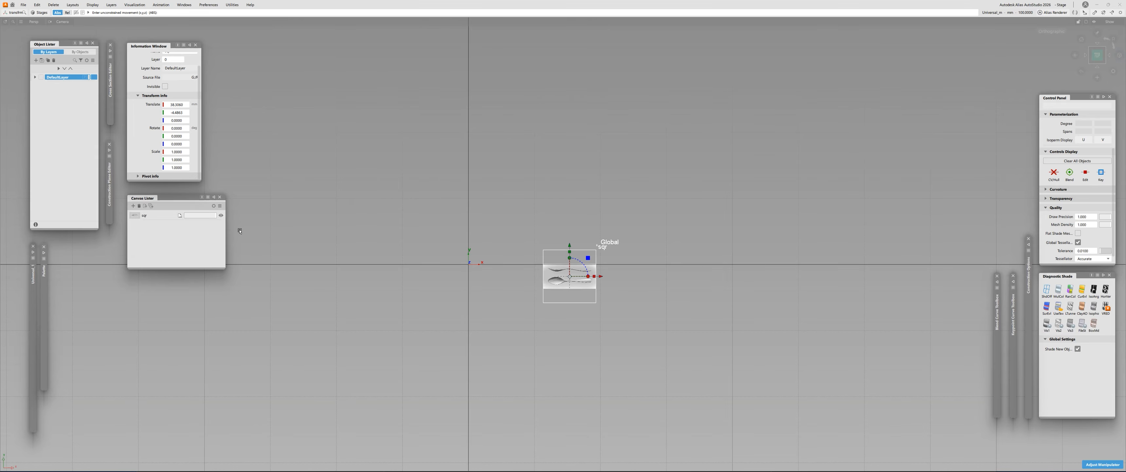
click(46, 281)
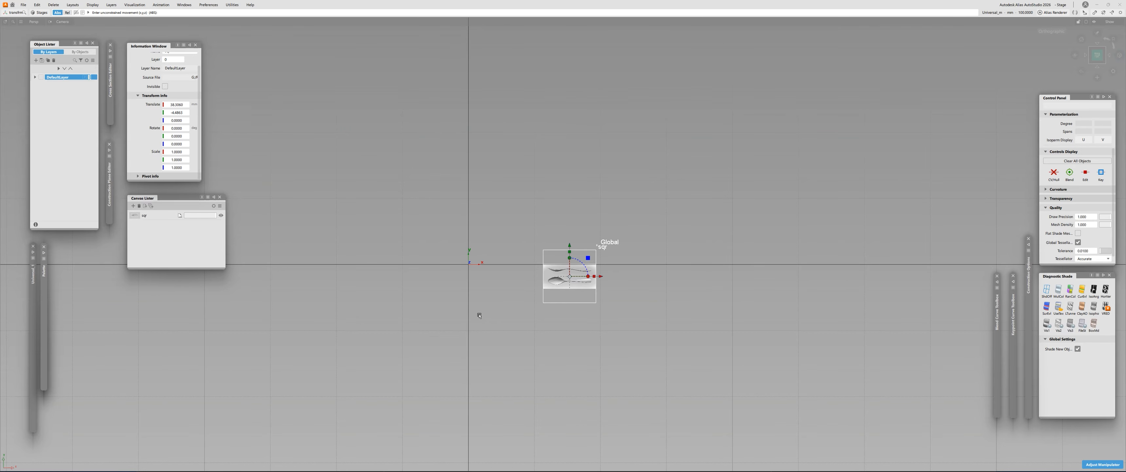
alt+click(469, 265)
Move the sqr canvas vertically until the spoon's top view is centred on the X axis.
alt+shift+right_drag(449, 293, 577, 128)
alt+shift+right_drag(481, 166, 503, 147)
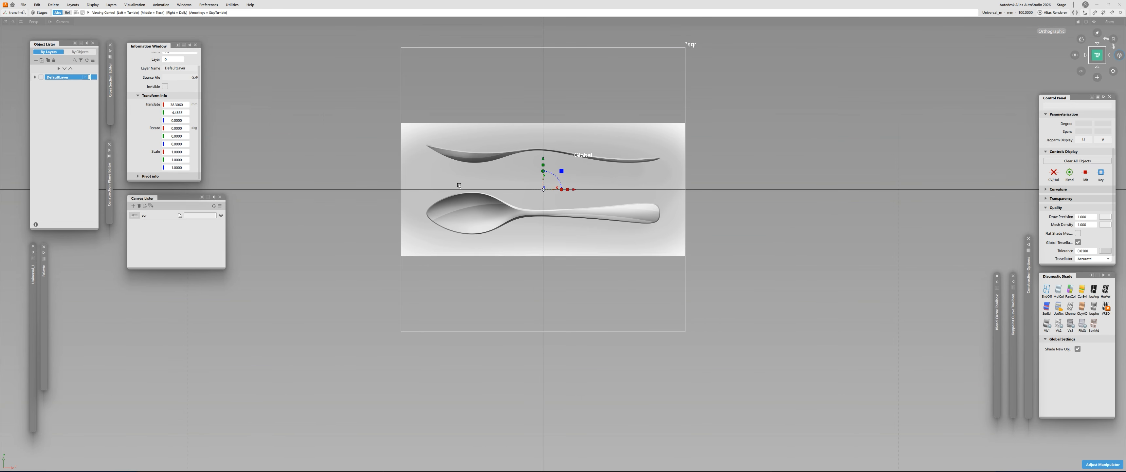
alt+shift+right_drag(576, 181, 542, 216)
alt+shift+middle_drag(541, 216, 462, 284)
alt+shift+right_drag(463, 283, 460, 256)
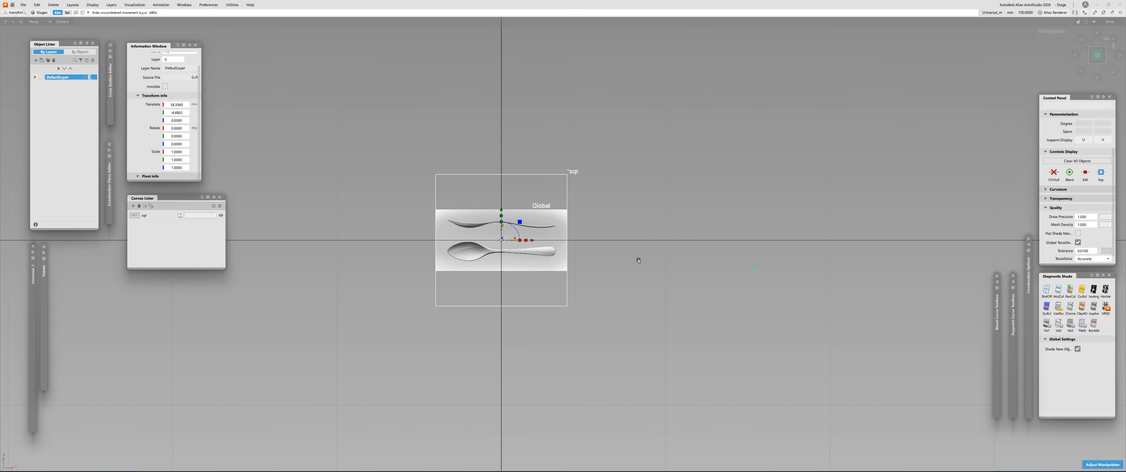
ctrl+shift+drag(639, 256, 630, 241)
ctrl+shift+drag(630, 240, 526, 319)
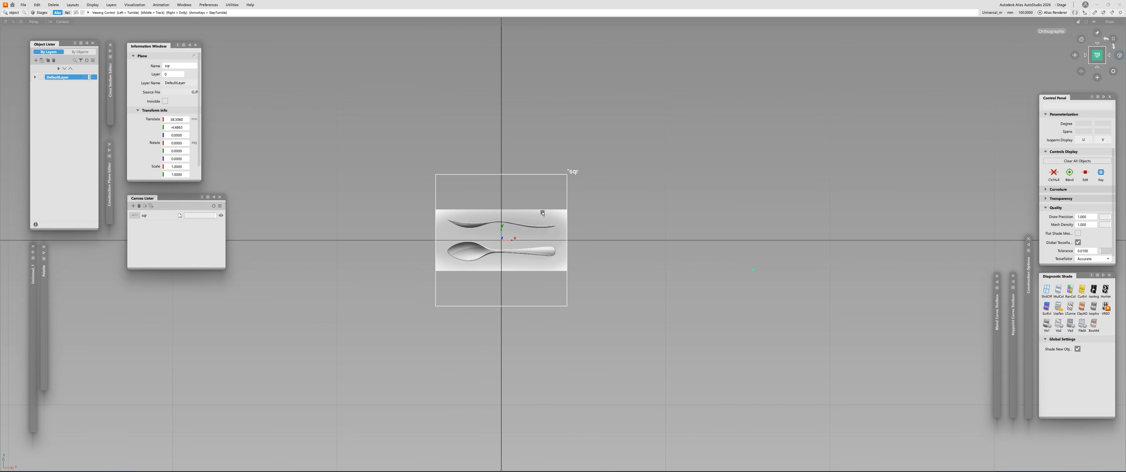
alt+shift+right_drag(525, 318, 634, 242)
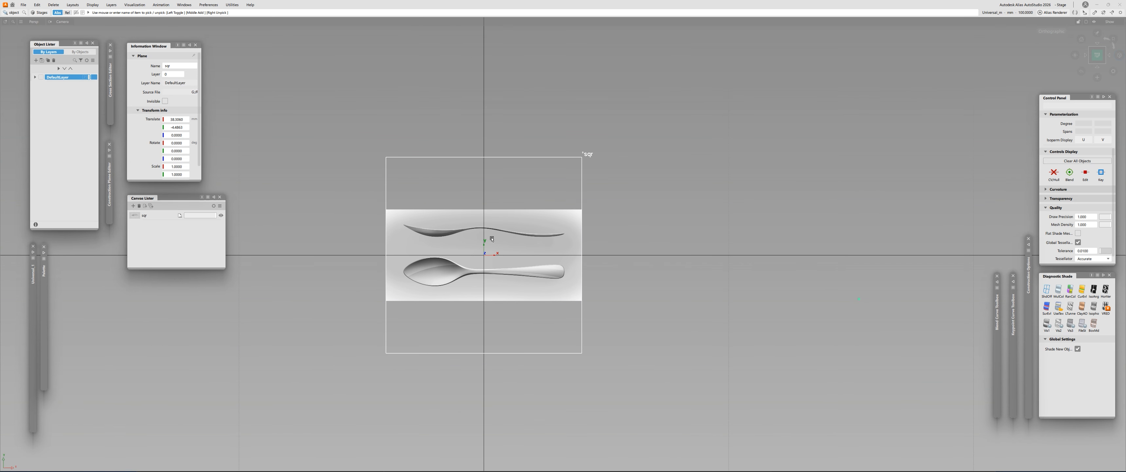
scroll(187, 152, down, 1)
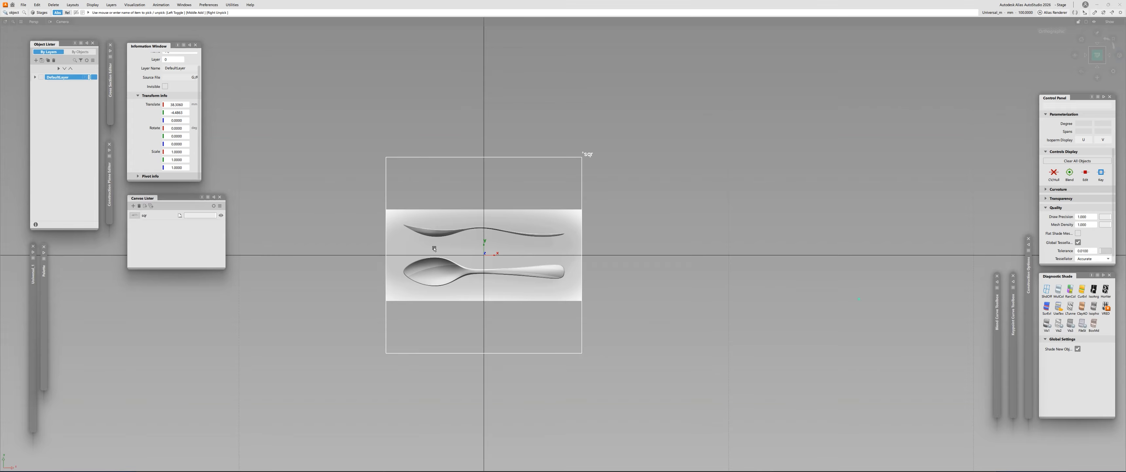
key(w)
alt+shift+right_drag(572, 299, 715, 291)
right_drag(717, 291, 715, 263)
alt+shift+right_drag(564, 247, 201, 223)
alt+shift+middle_drag(200, 223, 410, 244)
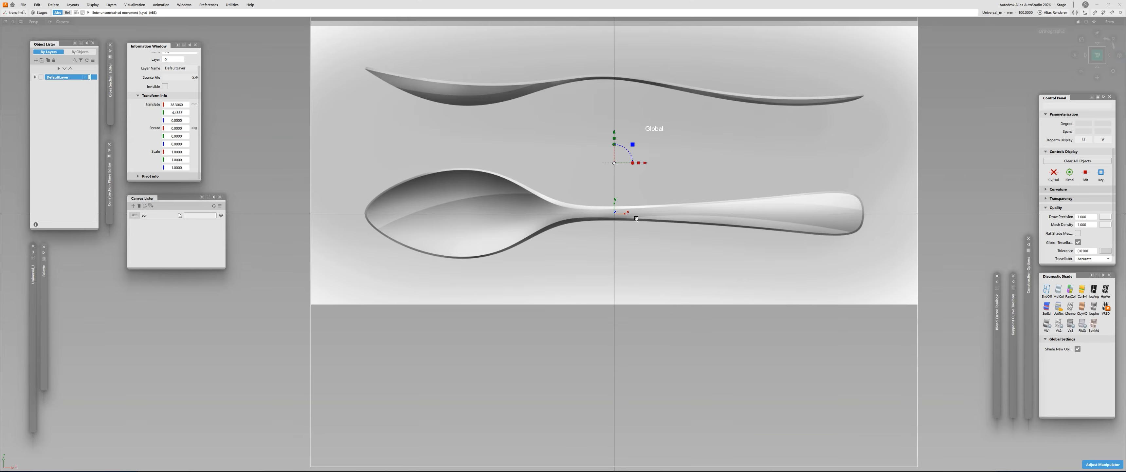
key(Escape)
Draw a degree 1 CV curve along the X axis, snapping its ends to grid points on either side of the canvas.
alt+shift+right_drag(816, 214, 471, 301)
alt+shift+middle_drag(471, 301, 405, 317)
key(c)
alt+click(331, 258)
alt+click(701, 252)
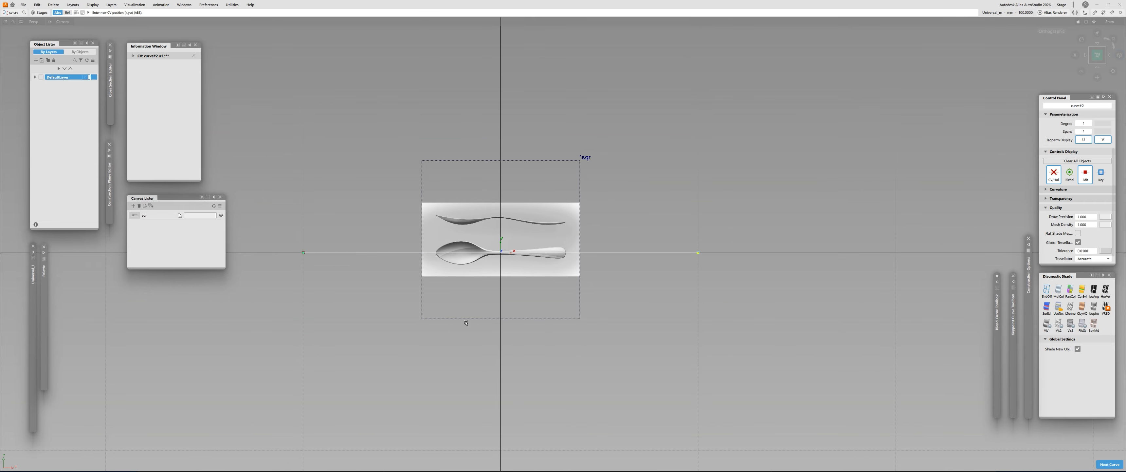
Use Extend on the curve ends along the X axis and shorten the bowl-side end to the spoon bowl's tip.
alt+shift+right_drag(381, 301, 347, 271)
alt+shift+middle_drag(347, 271, 341, 285)
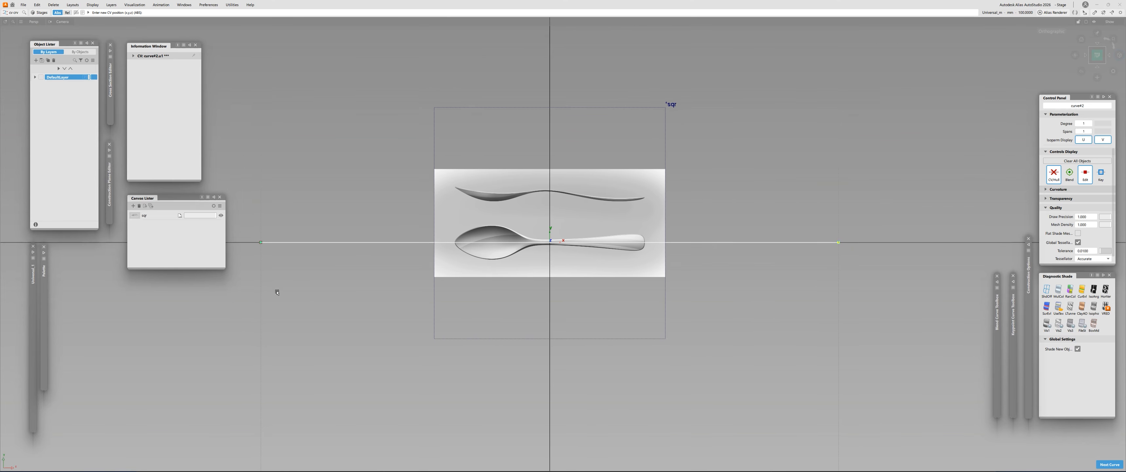
key(e)
click(272, 243)
click(834, 244)
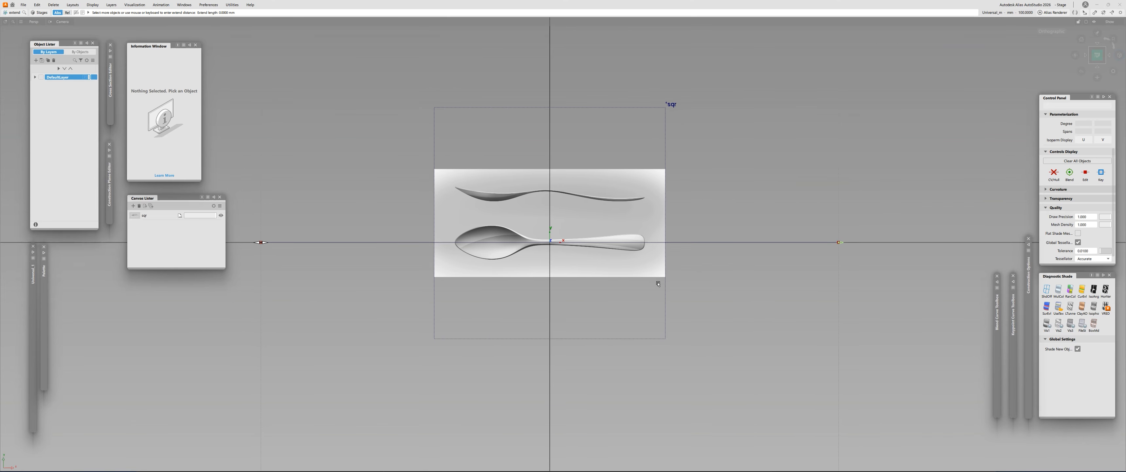
click(279, 244)
click(270, 244)
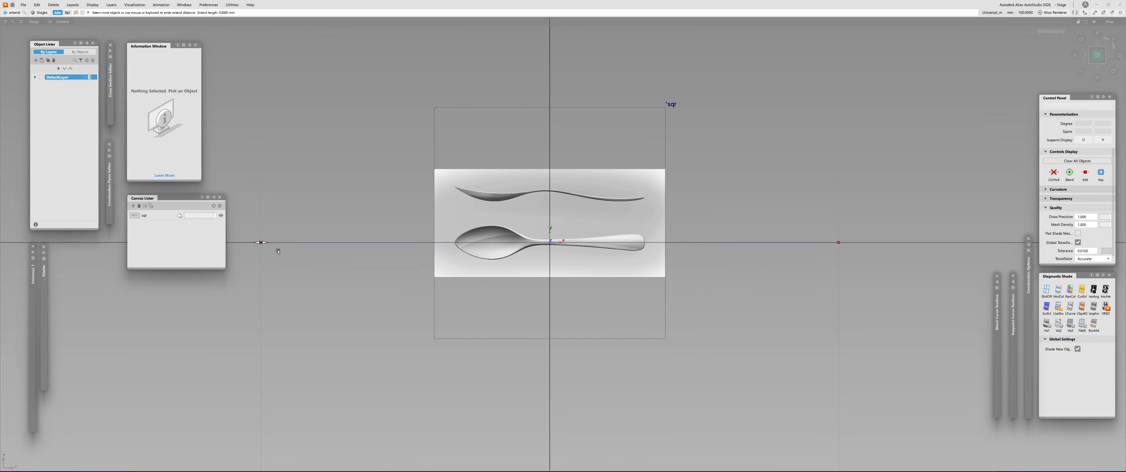
click(831, 243)
drag(267, 242, 498, 216)
drag(374, 230, 355, 289)
alt+shift+right_drag(435, 233, 517, 135)
drag(479, 327, 483, 332)
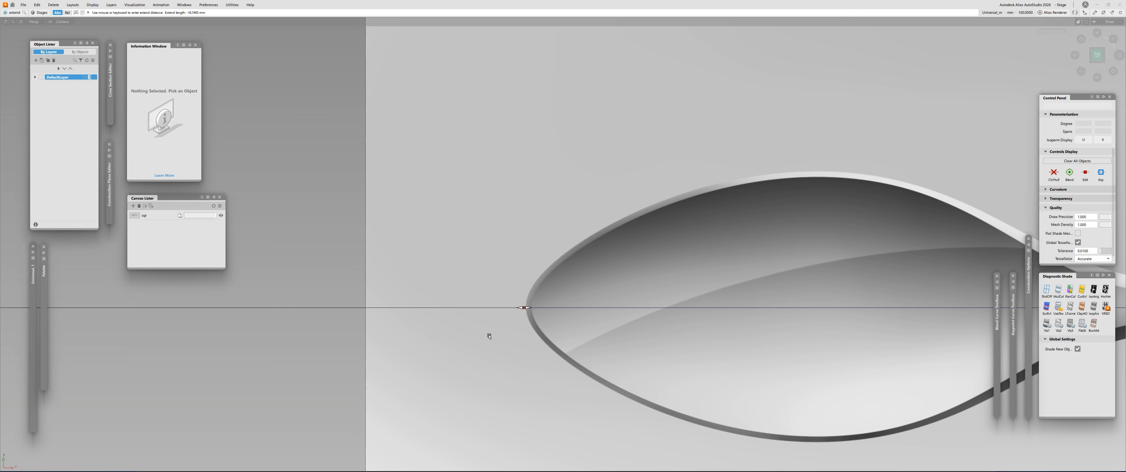
alt+shift+right_drag(529, 320, 457, 184)
drag(457, 199, 512, 201)
alt+shift+right_drag(459, 171, 297, 350)
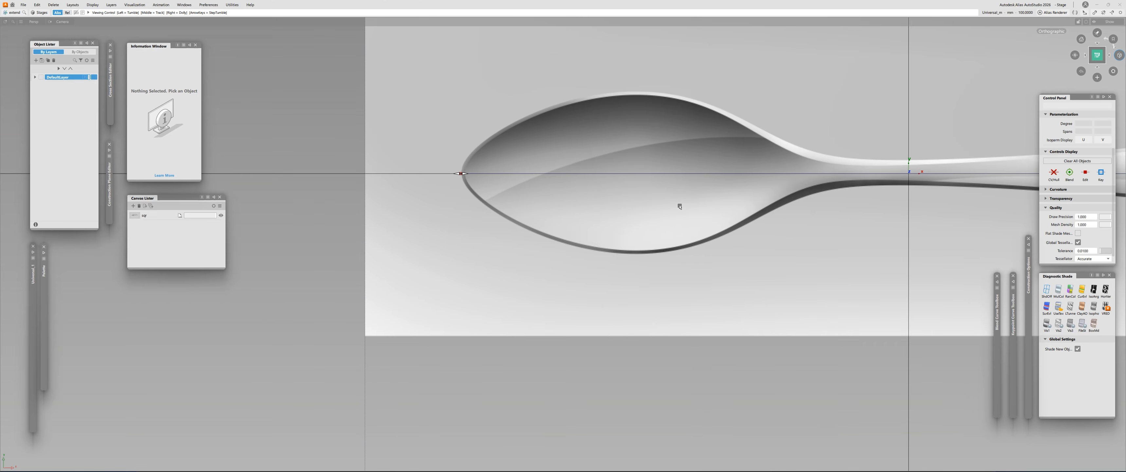
Match the other end of the curve to the end of the spoon handle.
alt+shift+middle_drag(1005, 201, 547, 254)
alt+shift+right_drag(878, 207, 940, 133)
alt+shift+middle_drag(947, 292, 611, 239)
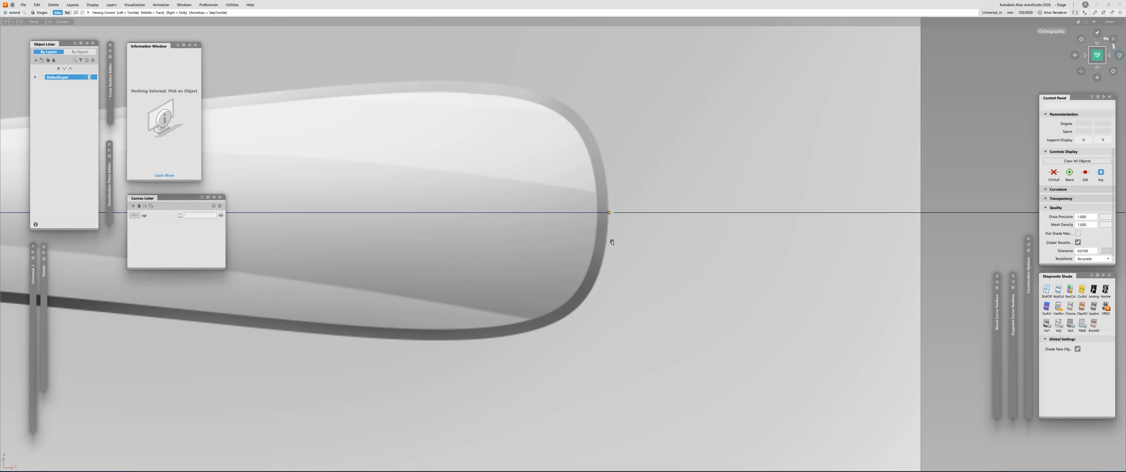
alt+shift+right_drag(607, 235, 645, 127)
alt+shift+middle_drag(625, 98, 610, 204)
alt+shift+right_drag(610, 204, 537, 323)
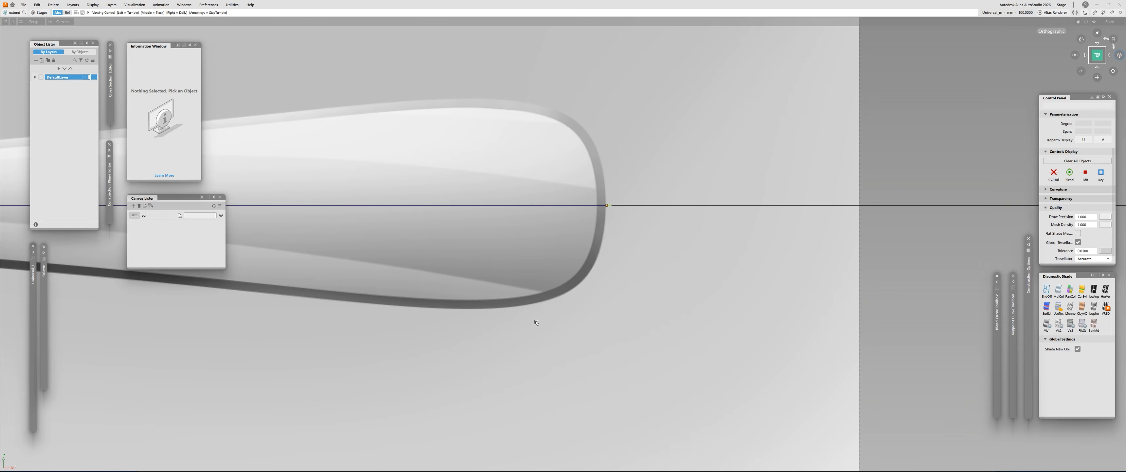
alt+shift+right_drag(569, 272, 508, 319)
alt+shift+middle_drag(376, 328, 702, 325)
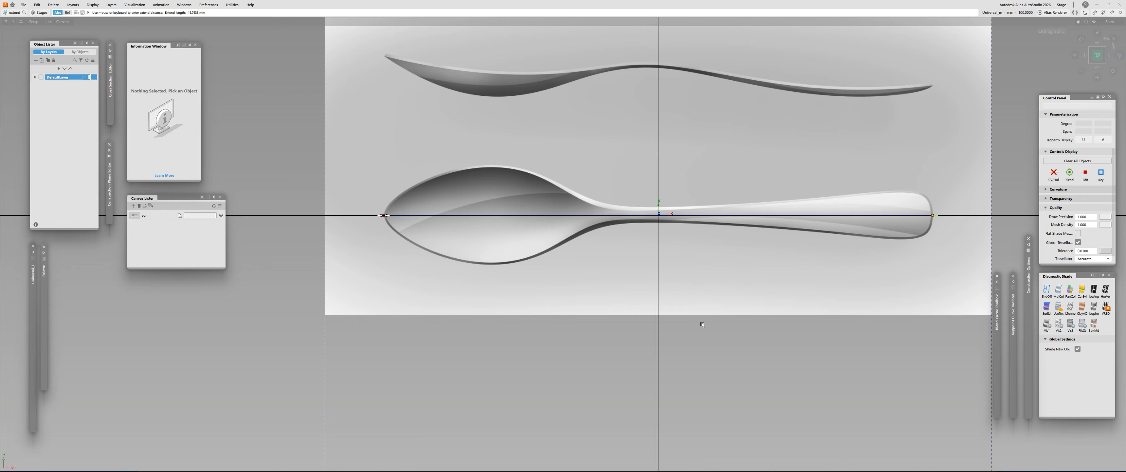
Measure the distance between the curve's two ends, from the bowl tip to the handle end.
alt+shift+right_drag(465, 187, 383, 191)
alt+shift+middle_drag(383, 191, 480, 199)
alt+shift+right_drag(402, 261, 412, 342)
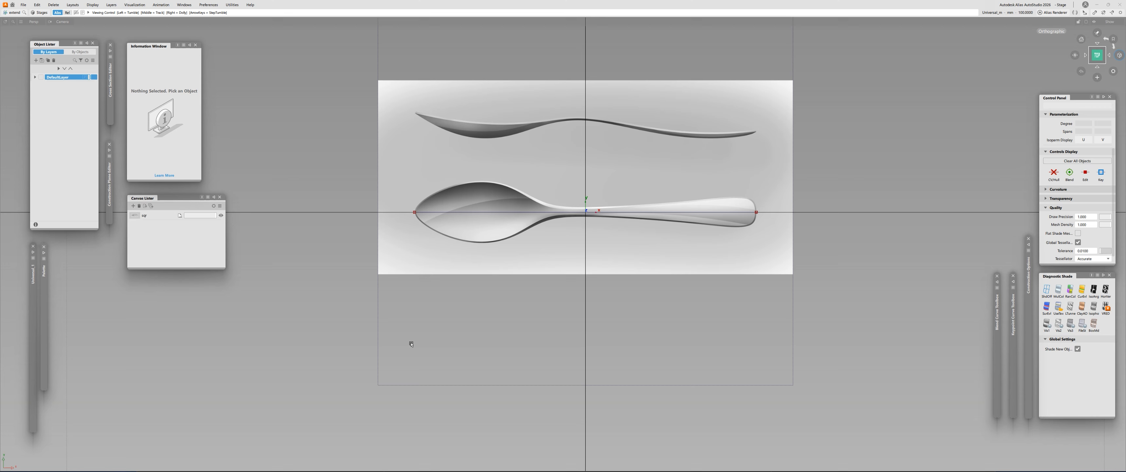
alt+shift+middle_drag(412, 342, 352, 355)
key(ctrl+d)
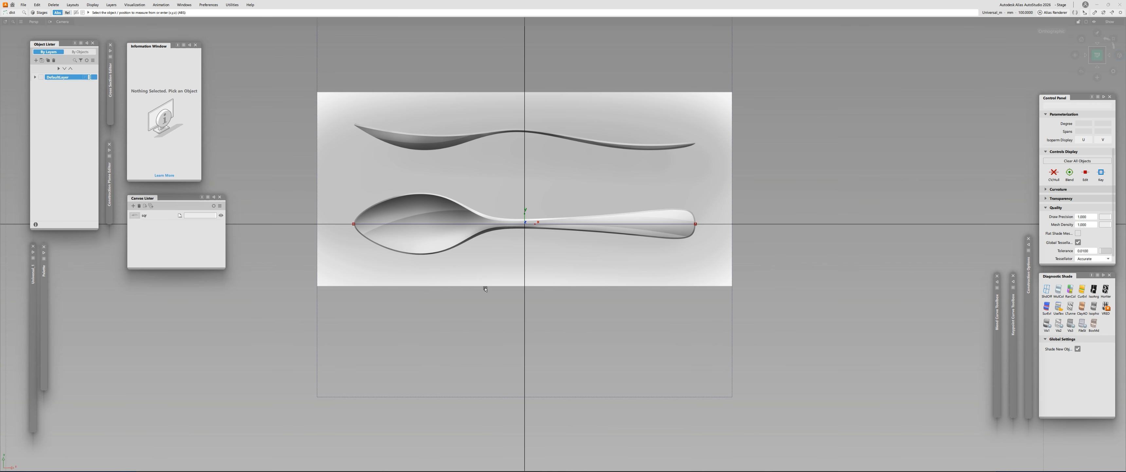
click(377, 232)
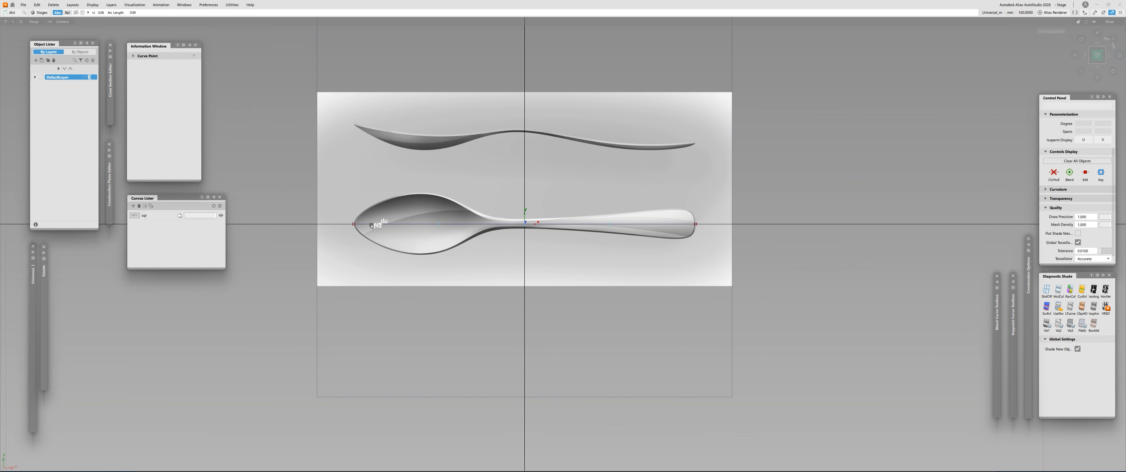
click(666, 227)
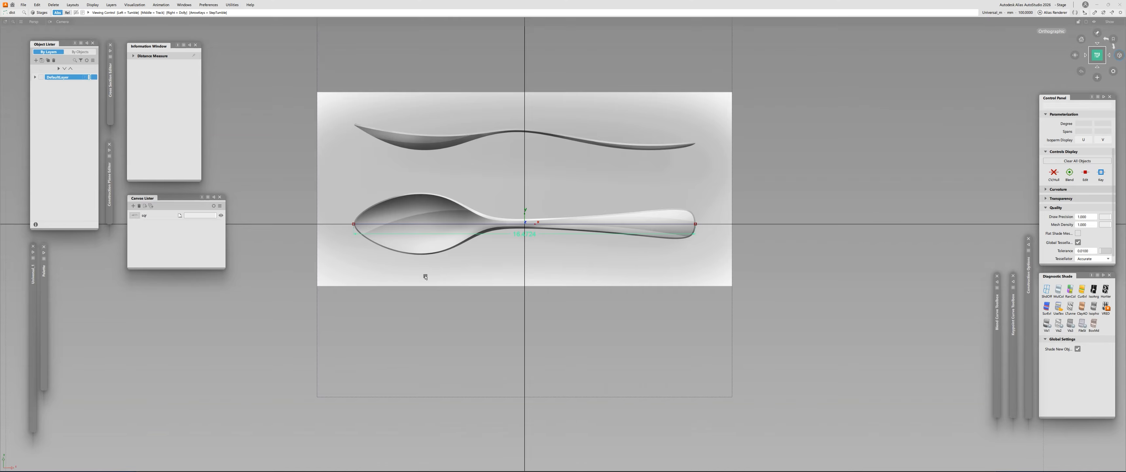
scroll(428, 262, up, 2)
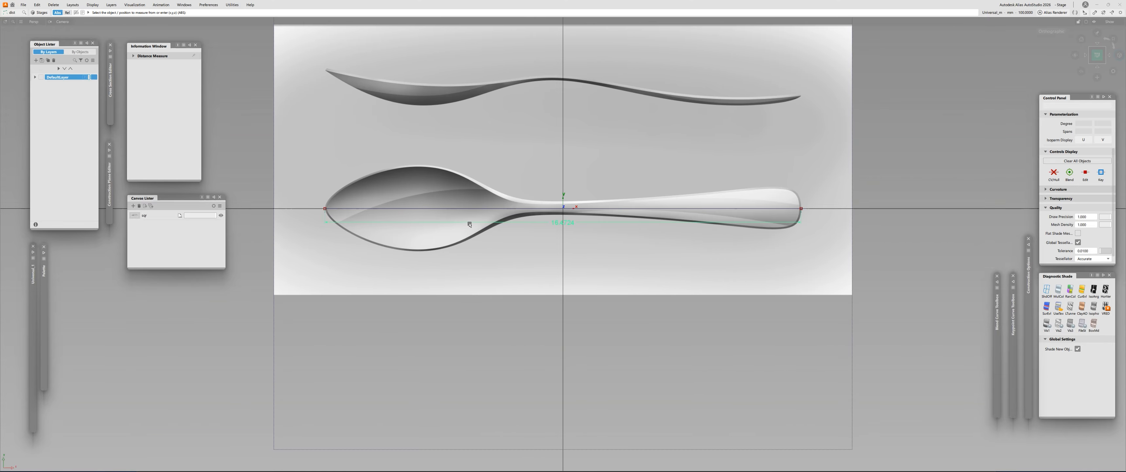
scroll(469, 224, down, 2)
scroll(530, 224, up, 8)
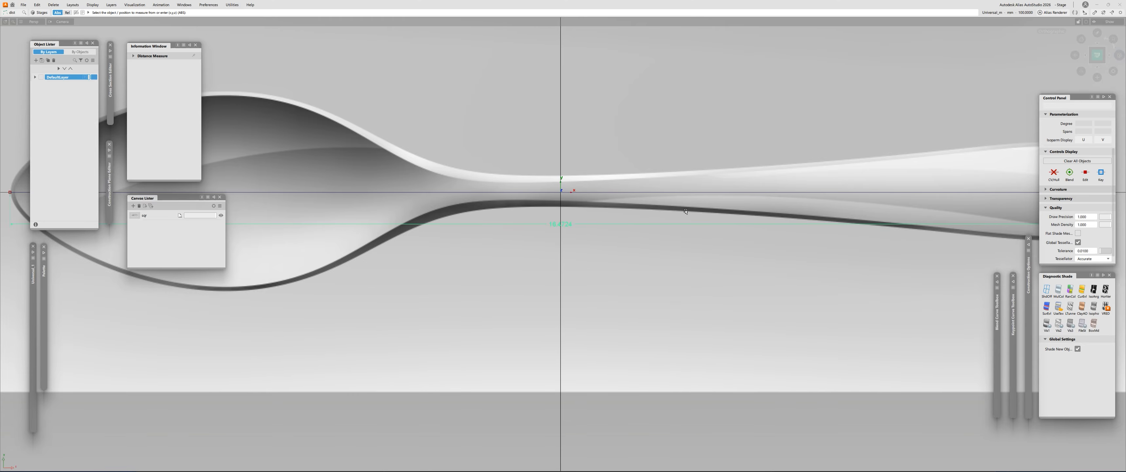
alt+shift+right_drag(686, 211, 453, 250)
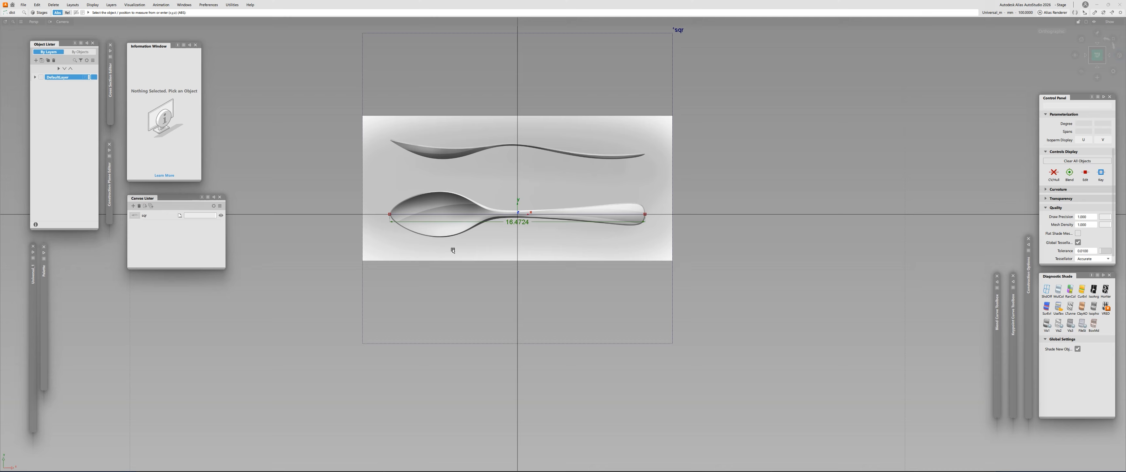
Open the Calculator and start a division with 135 as the dividend.
key(super)
text(calc)
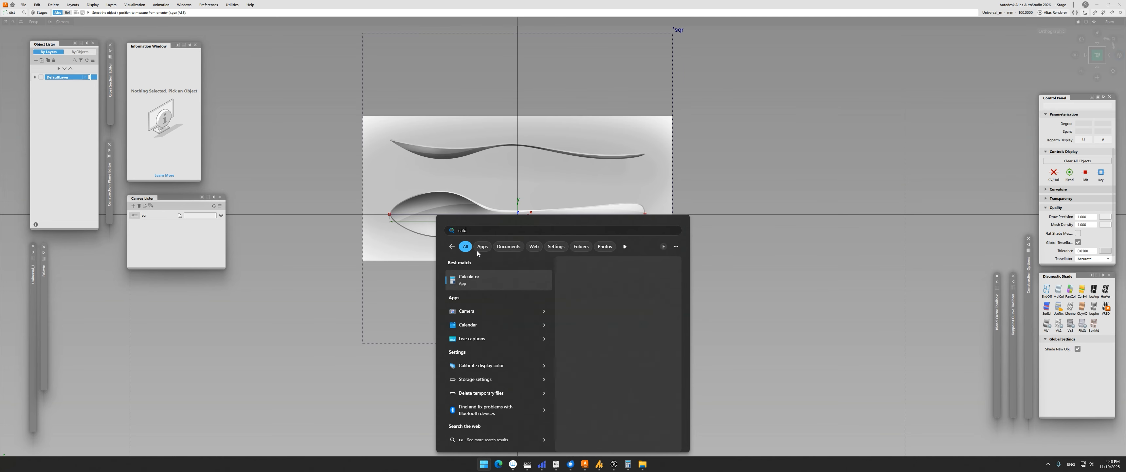
key(Return)
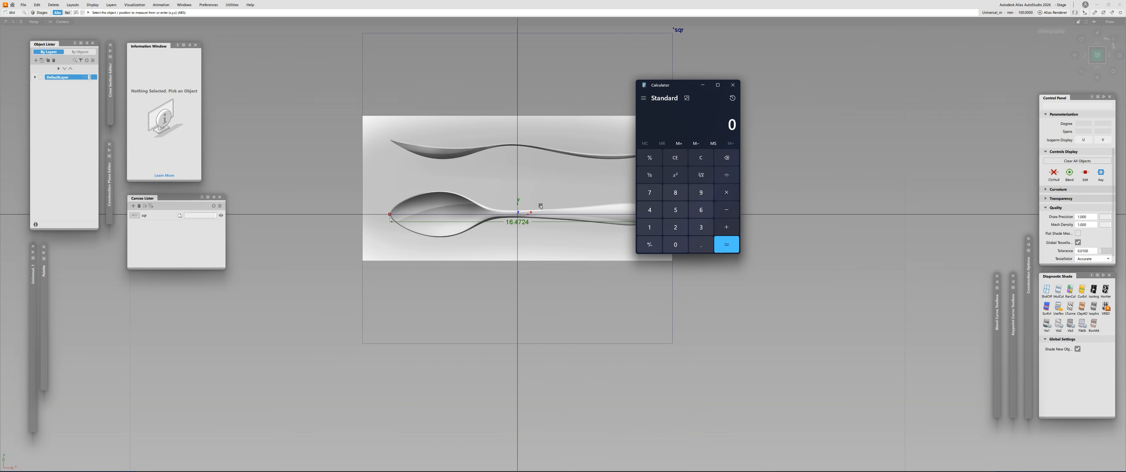
drag(686, 88, 806, 102)
text(135/)
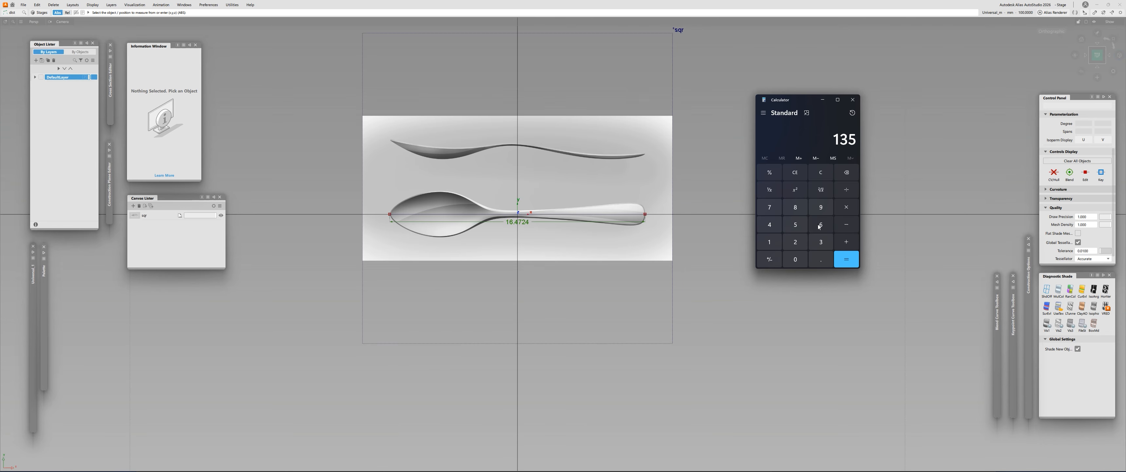
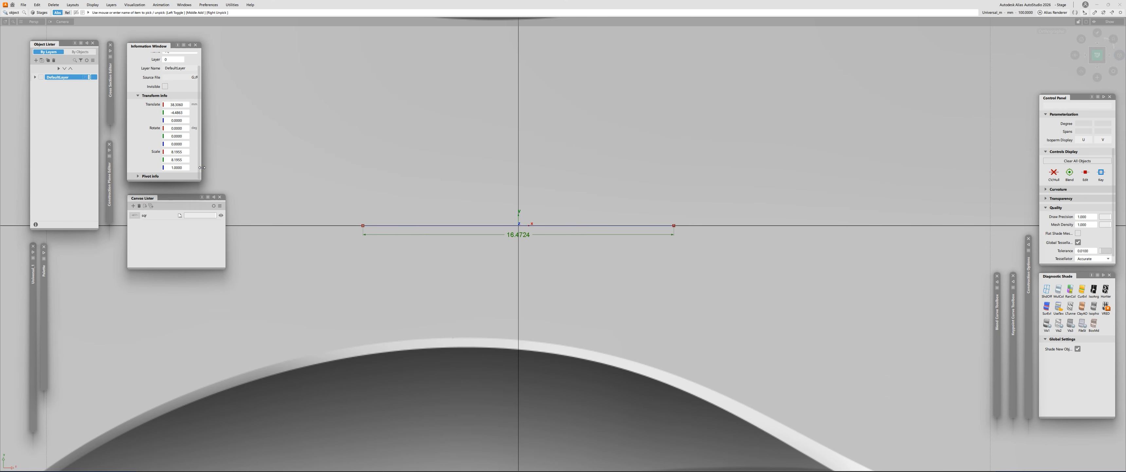
Delete the short measuring curve at the grid origin.
alt+shift+right_drag(533, 182, 459, 110)
alt+shift+right_drag(475, 265, 490, 280)
click(674, 370)
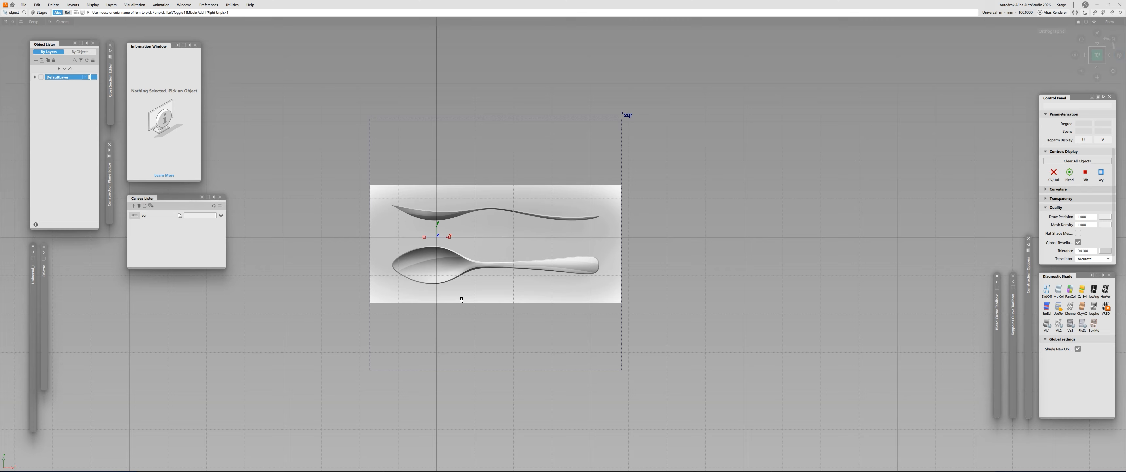
click(430, 238)
key(Delete)
Move the sqr canvas so its centre snaps to the origin horizontally and the spoon's top view lies on the X axis.
drag(714, 192, 584, 245)
key(w)
alt+shift+right_drag(450, 299, 402, 207)
alt+click(429, 224)
right_drag(673, 256, 670, 231)
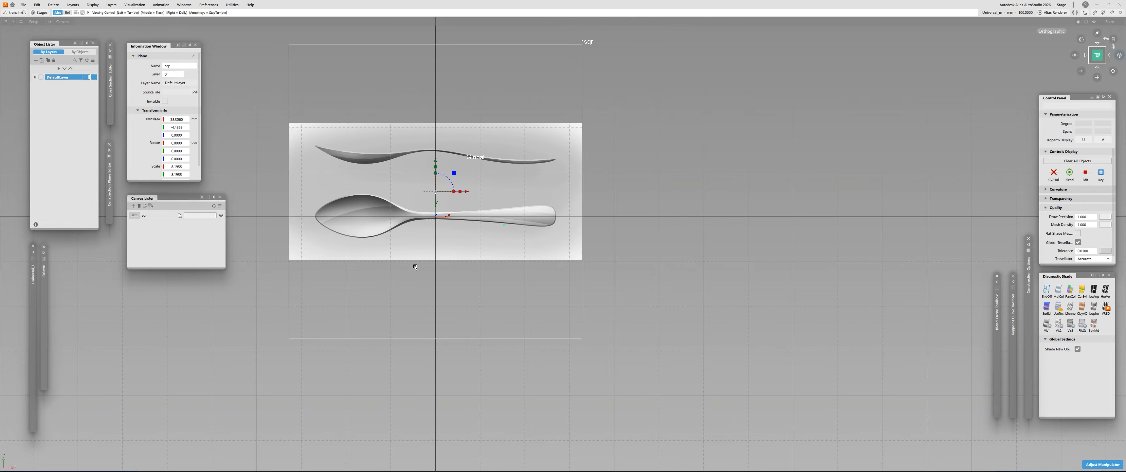
alt+shift+right_drag(413, 263, 433, 270)
key(Escape)
Draw a horizontal line on the X axis beside the canvas and set its length to 135 mm.
key(l)
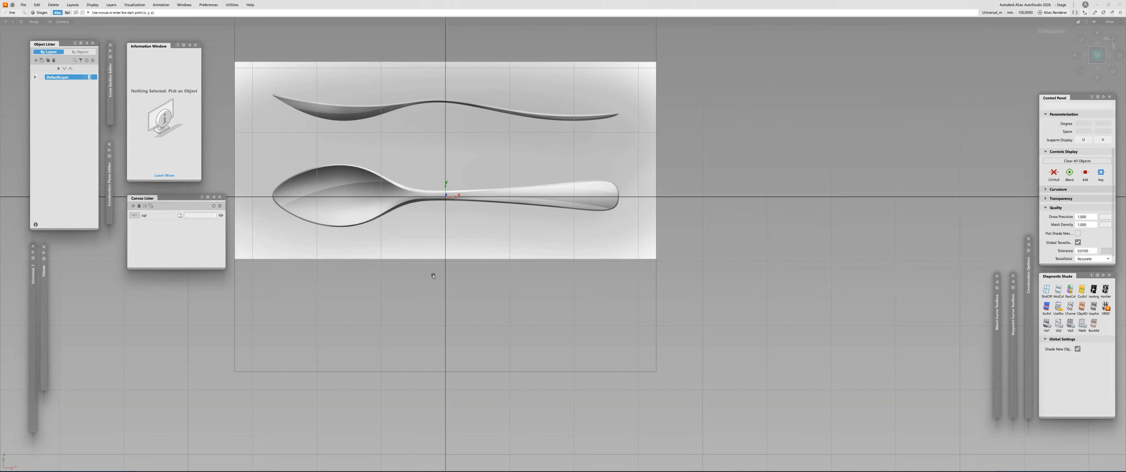
alt+shift+right_drag(463, 237, 436, 287)
alt+click(453, 230)
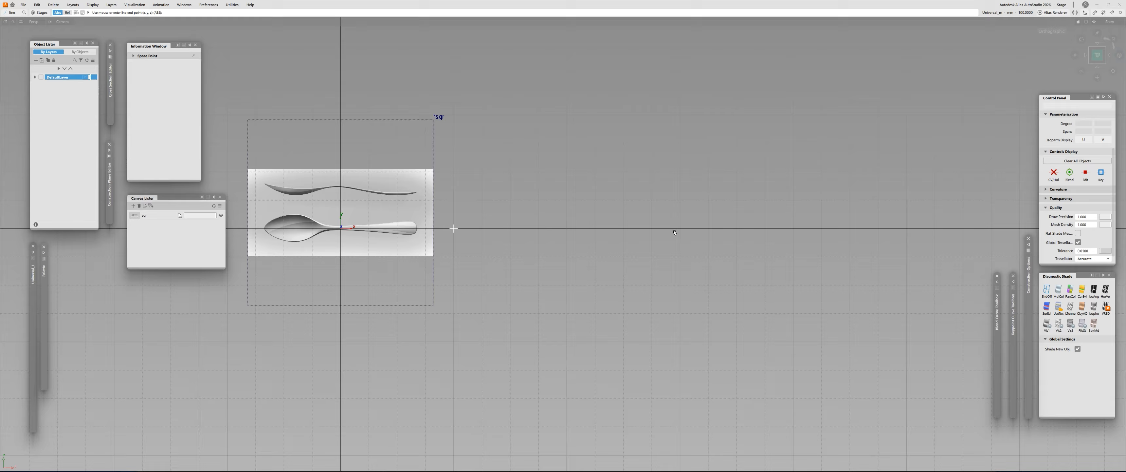
click(795, 229)
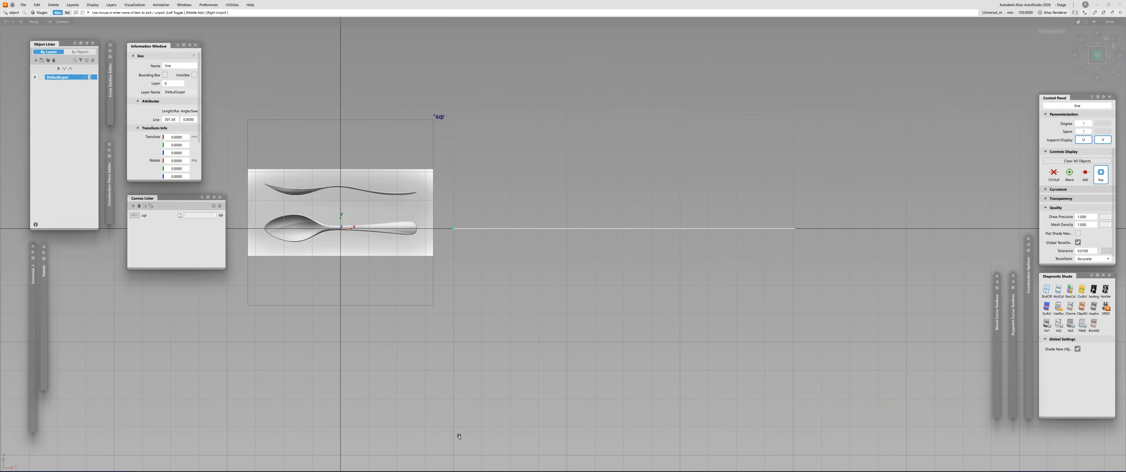
click(166, 122)
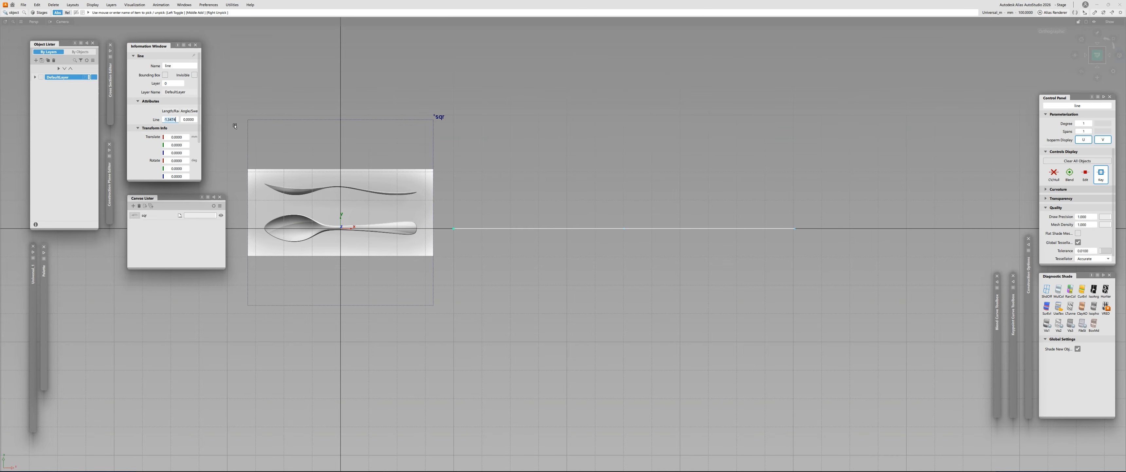
text(135)
key(Return)
Move the 135 mm line so that its centre snaps to the grid origin.
alt+shift+right_drag(478, 169, 518, 198)
alt+shift+middle_drag(519, 199, 689, 208)
click(706, 253)
drag(707, 253, 681, 179)
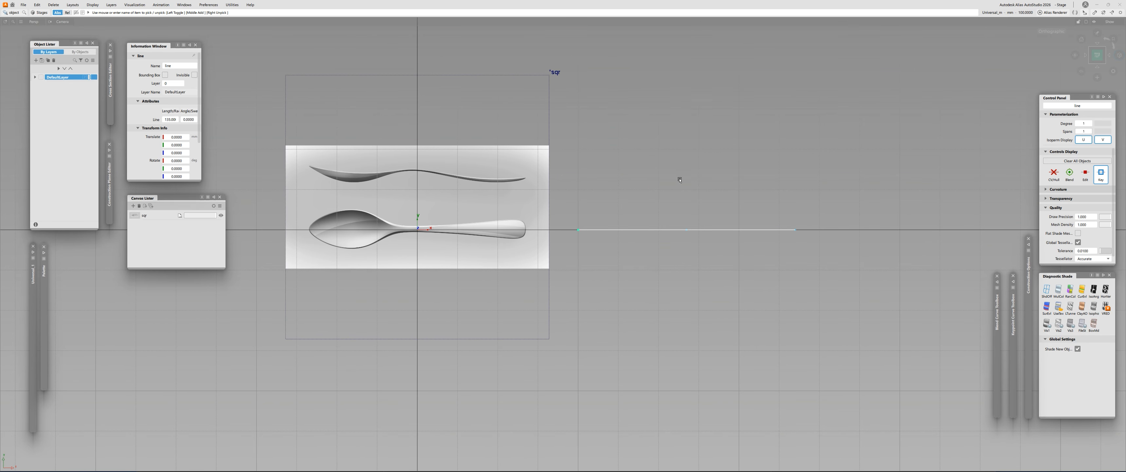
click(669, 239)
drag(624, 294, 650, 187)
ctrl+shift+right_drag(652, 159, 677, 160)
alt+click(417, 233)
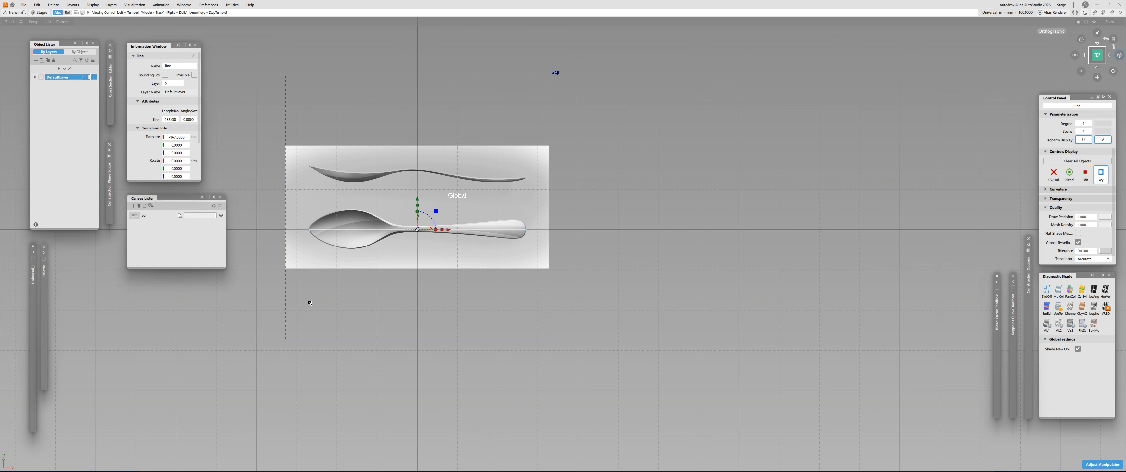
Select the sqr canvas and activate its Transform manipulator.
alt+shift+right_drag(282, 280, 330, 213)
alt+shift+right_drag(358, 171, 488, 184)
alt+shift+middle_drag(487, 184, 293, 222)
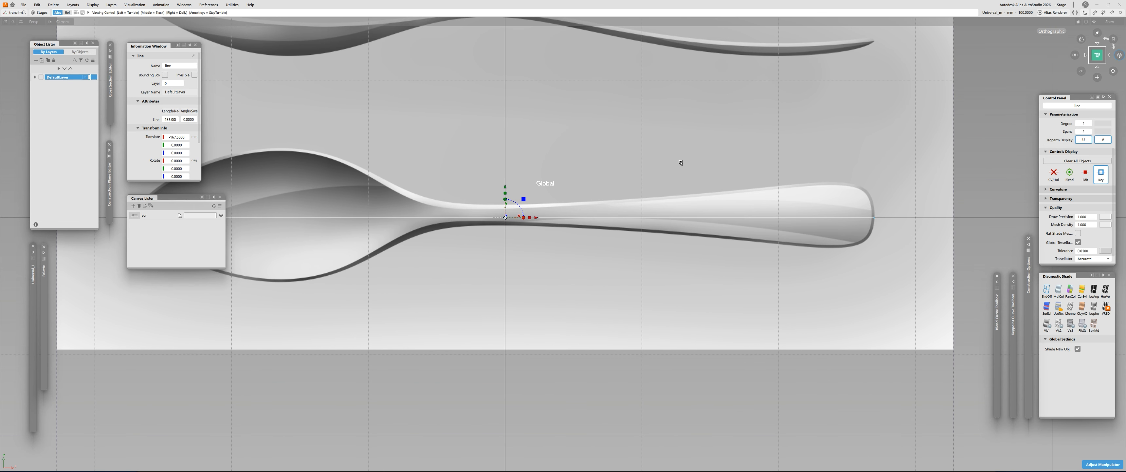
alt+shift+right_drag(656, 206, 557, 219)
ctrl+shift+drag(746, 266, 765, 228)
click(873, 168)
ctrl+shift+right_drag(892, 160, 946, 142)
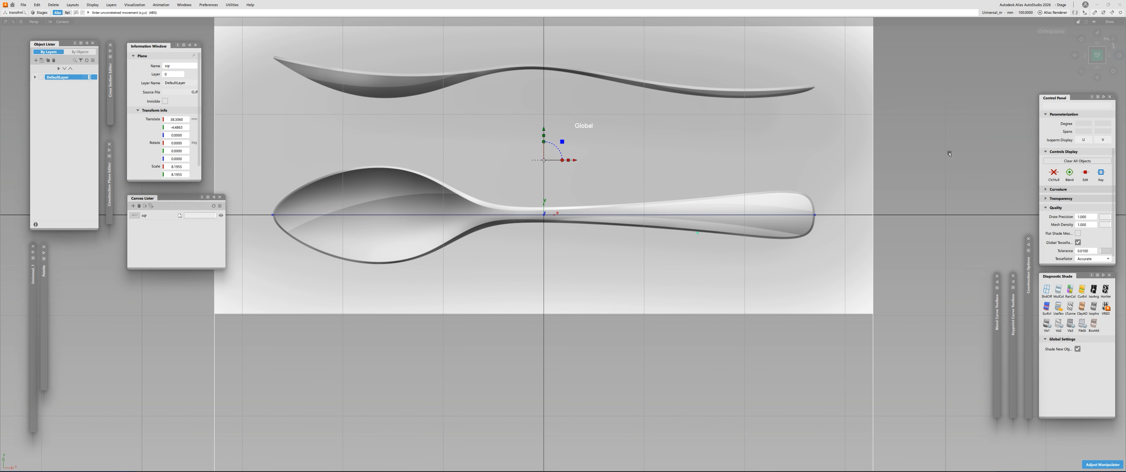
Examine how the spoon's bowl tip and handle end align with the two ends of the 135 mm line.
alt+shift+right_drag(314, 210, 358, 210)
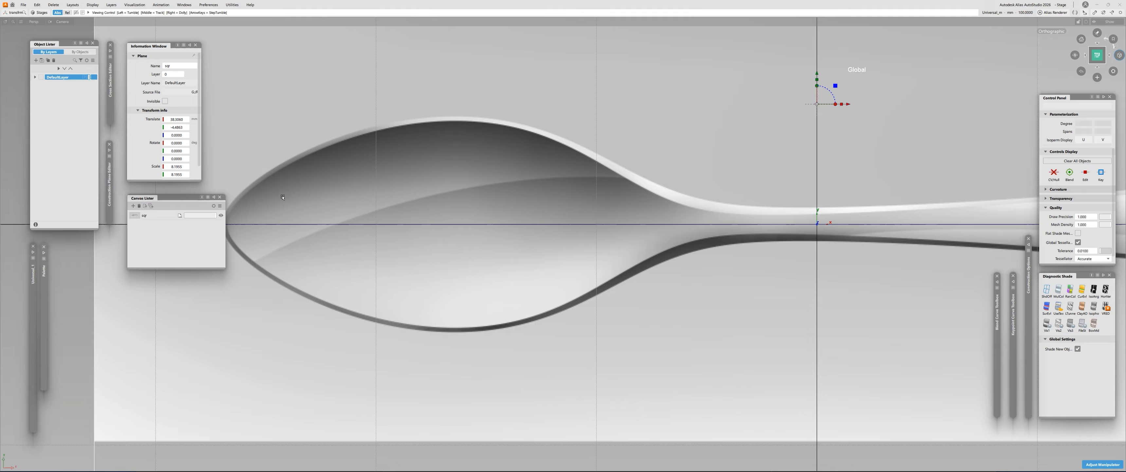
alt+shift+middle_drag(280, 201, 420, 202)
alt+shift+right_drag(375, 208, 341, 210)
alt+shift+middle_drag(604, 253, 271, 245)
alt+shift+middle_drag(827, 246, 412, 268)
alt+shift+right_drag(700, 188, 785, 186)
alt+shift+middle_drag(784, 186, 704, 180)
alt+shift+right_drag(600, 214, 699, 215)
alt+shift+middle_drag(669, 193, 609, 186)
alt+shift+right_drag(536, 204, 591, 201)
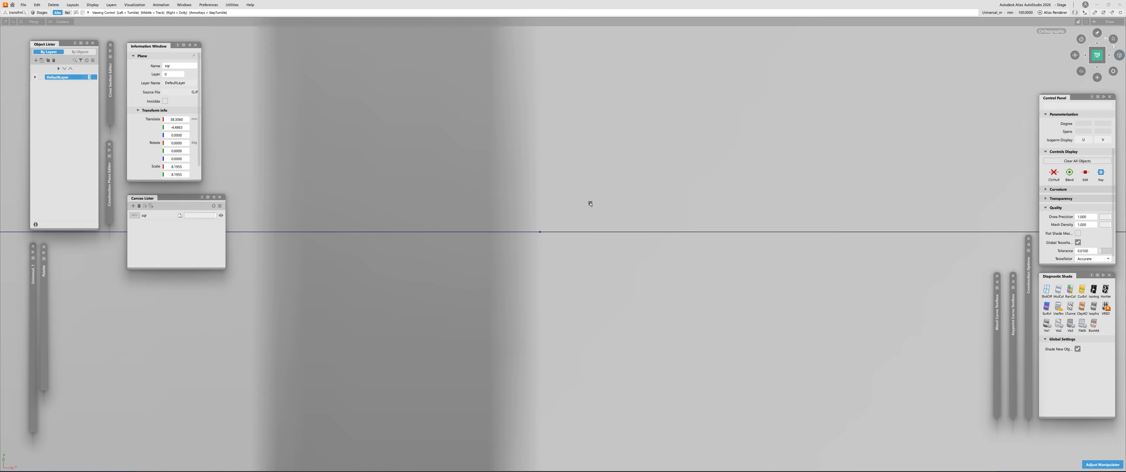
alt+shift+right_drag(490, 219, 547, 220)
alt+shift+right_drag(570, 181, 408, 365)
alt+shift+right_drag(523, 249, 503, 280)
click(401, 314)
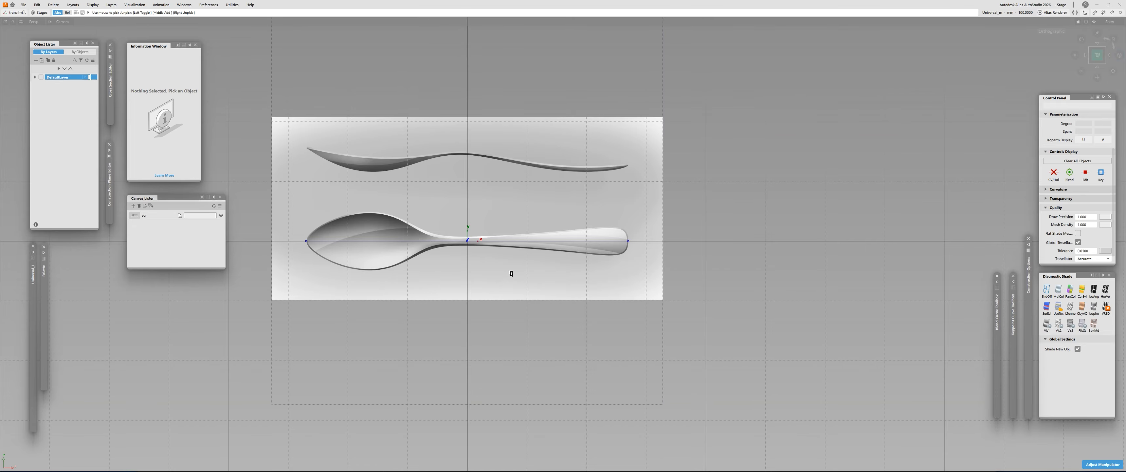
Draw a degree 1 CV curve straight down from the line's end at the spoon bowl's tip.
alt+shift+right_drag(511, 273, 473, 288)
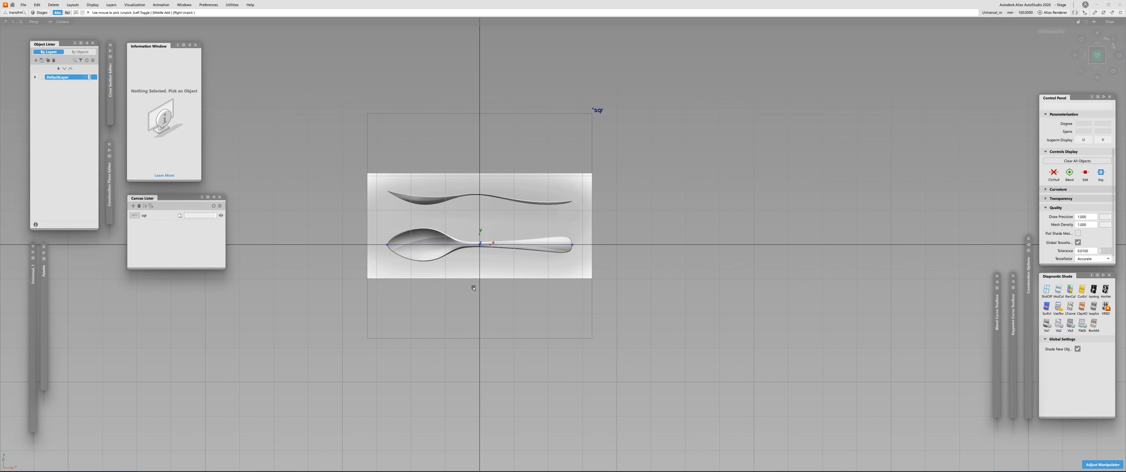
alt+shift+right_drag(395, 260, 453, 264)
alt+shift+right_drag(424, 232, 460, 233)
ctrl+shift+middle_drag(426, 261, 392, 262)
ctrl+click(368, 264)
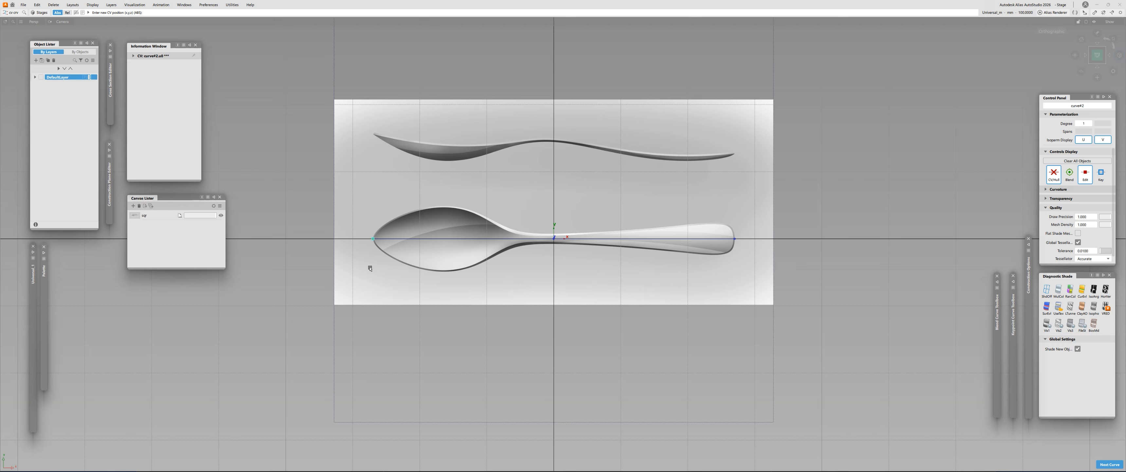
right_click(379, 368)
Move the line drawn down from the bowl tip so that its midpoint snaps onto the 135 mm line's end.
ctrl+shift+drag(379, 369, 361, 332)
drag(357, 329, 429, 338)
ctrl+shift+right_drag(469, 343, 471, 342)
click(492, 343)
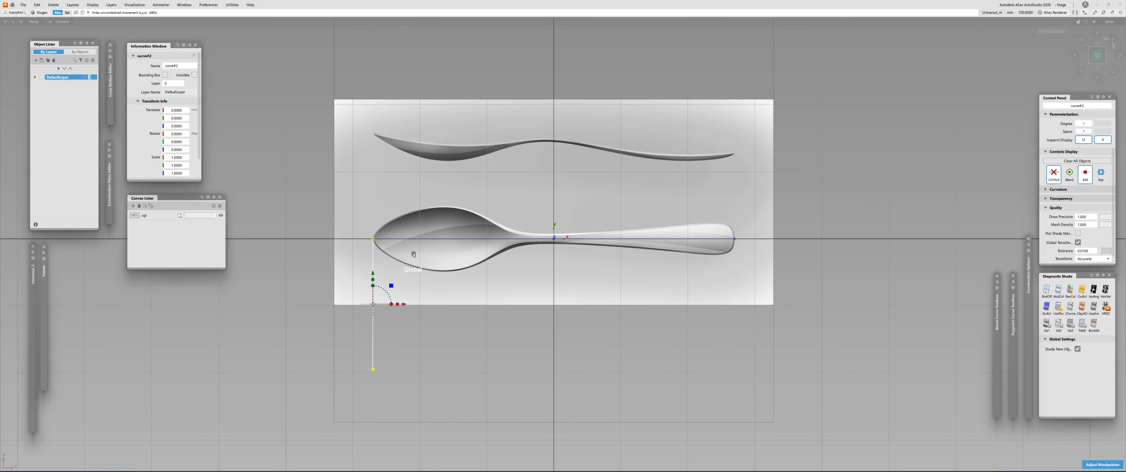
ctrl+click(407, 241)
Mirror-duplicate the crosswise line at the bowl tip to the handle end of the spoon.
ctrl+shift+drag(413, 309, 372, 280)
drag(363, 284, 457, 305)
ctrl+shift+right_drag(518, 350, 571, 350)
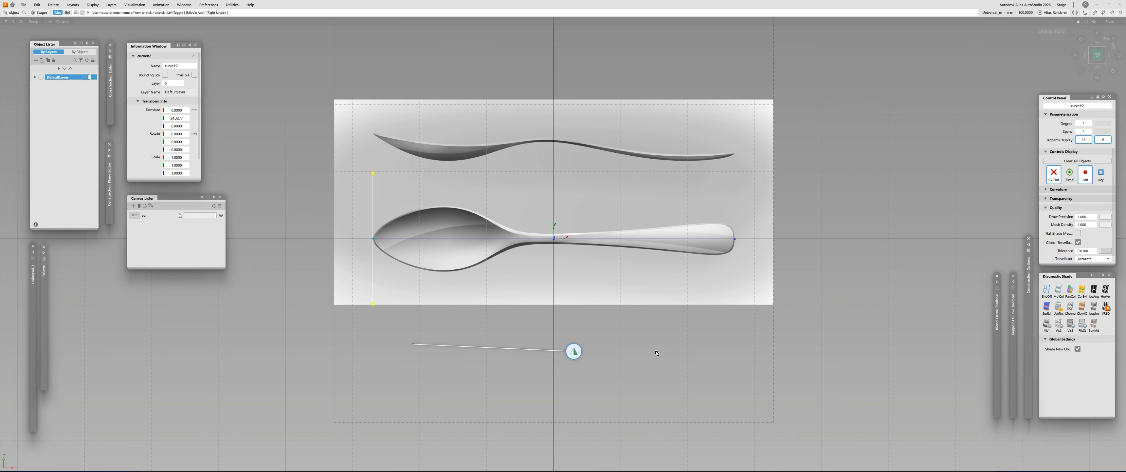
click(643, 356)
Offset the crosswise line at the bowl tip slightly with the Curve Offset tool.
alt+shift+right_drag(396, 259, 425, 227)
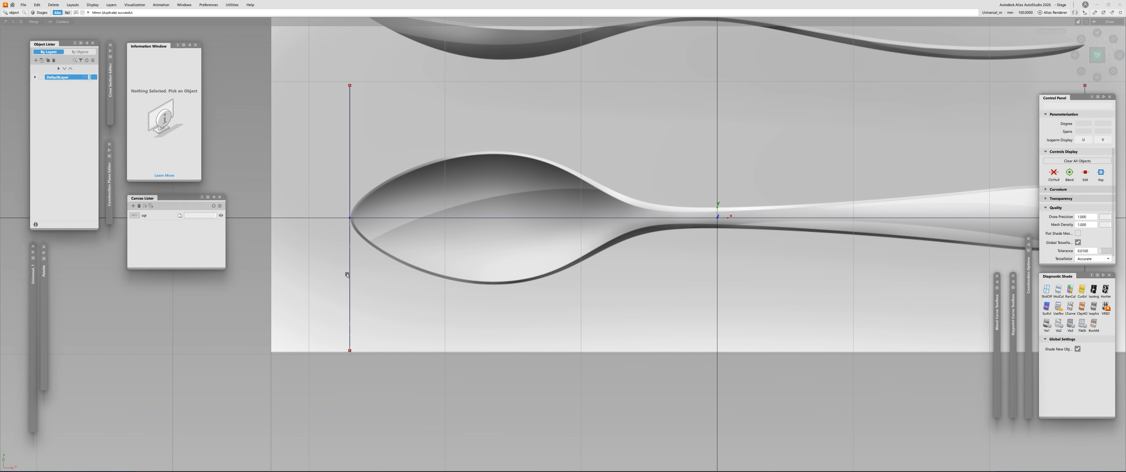
key(o)
key(shift+o)
alt+shift+right_drag(344, 229, 374, 180)
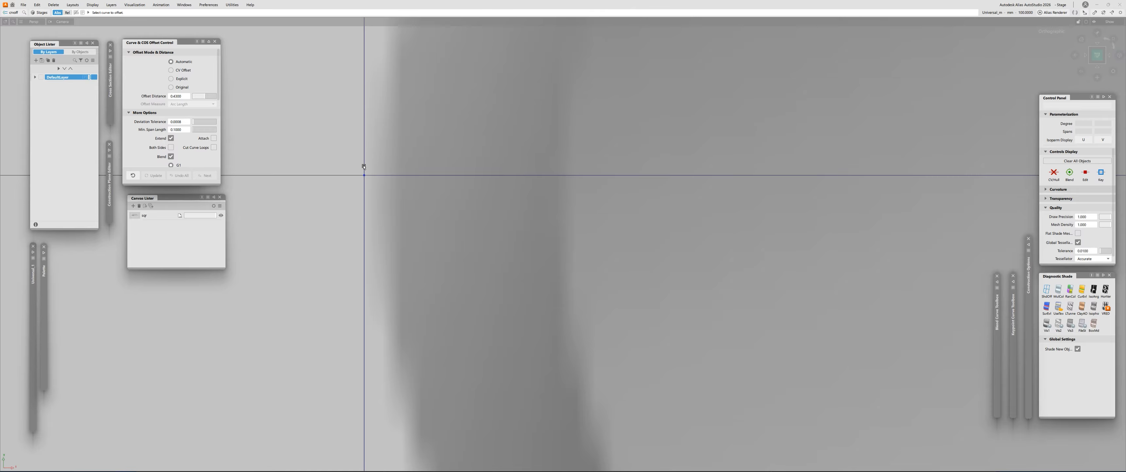
alt+shift+right_drag(385, 168, 191, 385)
alt+shift+right_drag(421, 289, 431, 307)
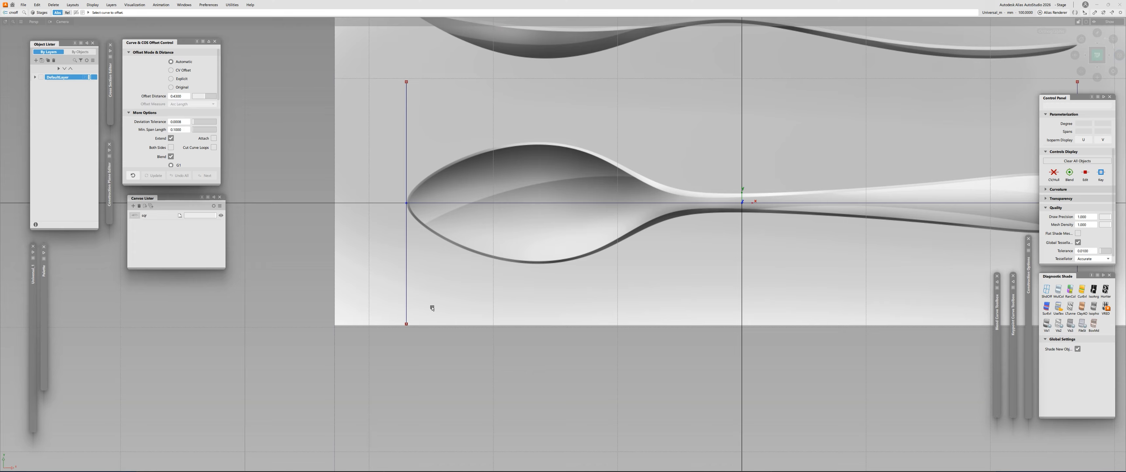
scroll(413, 206, up, 5)
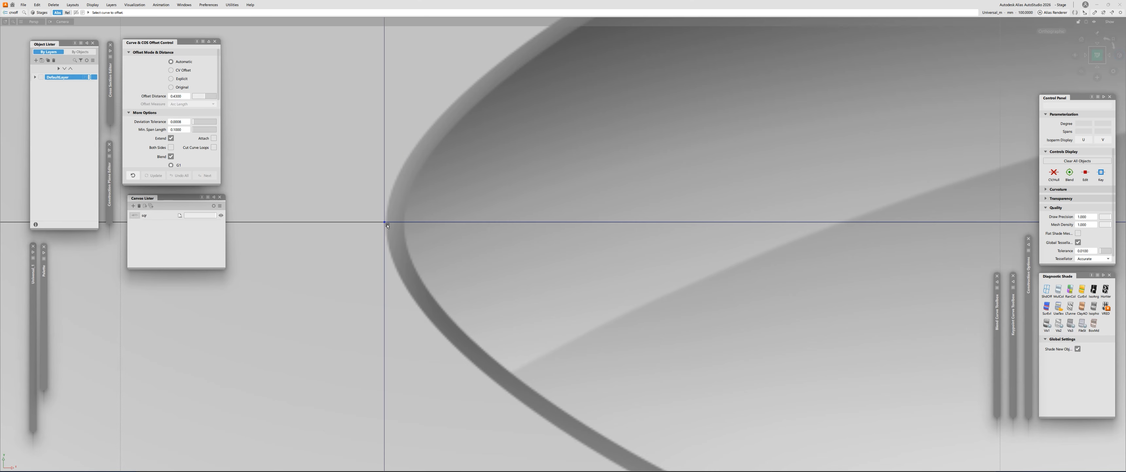
alt+shift+right_drag(443, 215, 358, 202)
click(357, 200)
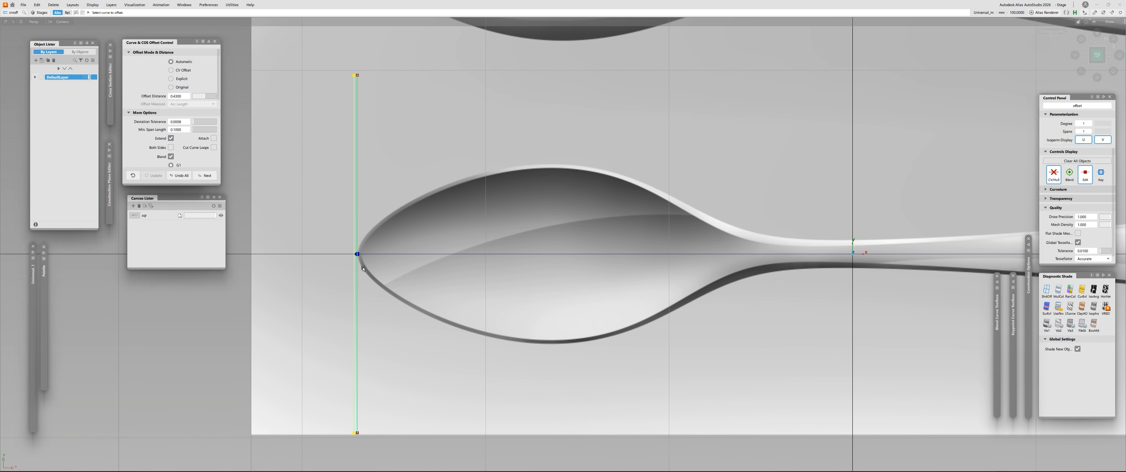
Examine the spacing of the offset line at the bowl tip and review the Curve Offset options.
scroll(357, 218, up, 10)
alt+shift+right_drag(407, 130, 306, 323)
alt+shift+middle_drag(320, 133, 248, 223)
scroll(178, 136, down, 8)
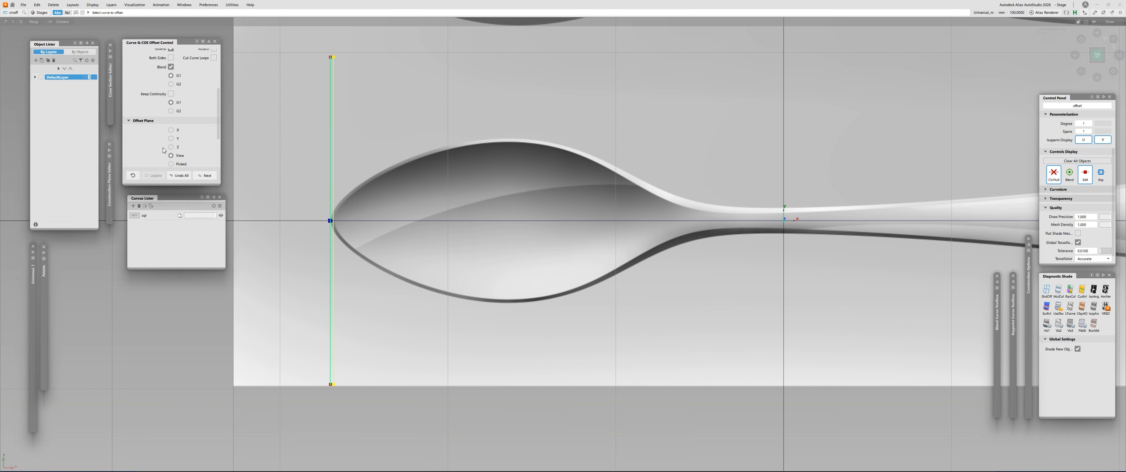
alt+shift+right_drag(304, 212, 267, 110)
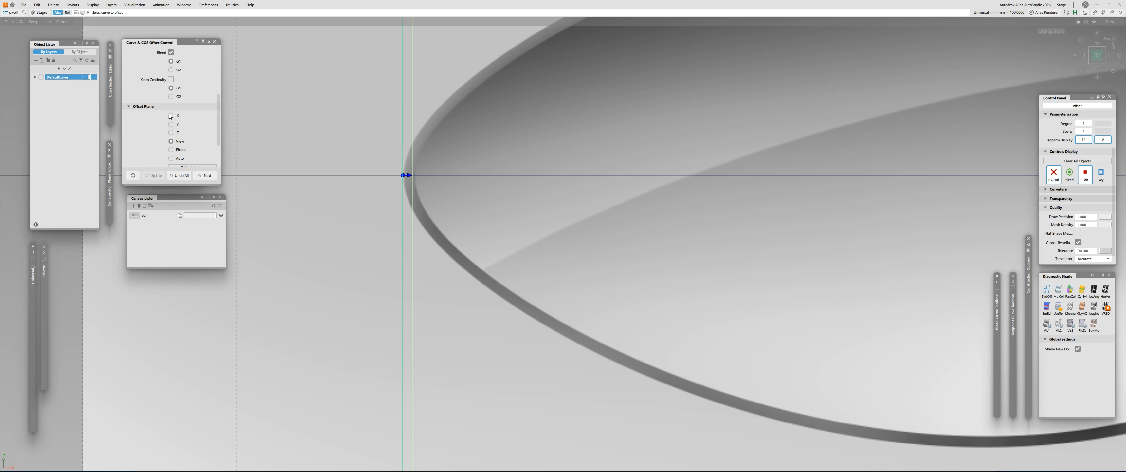
scroll(185, 100, up, 8)
click(176, 97)
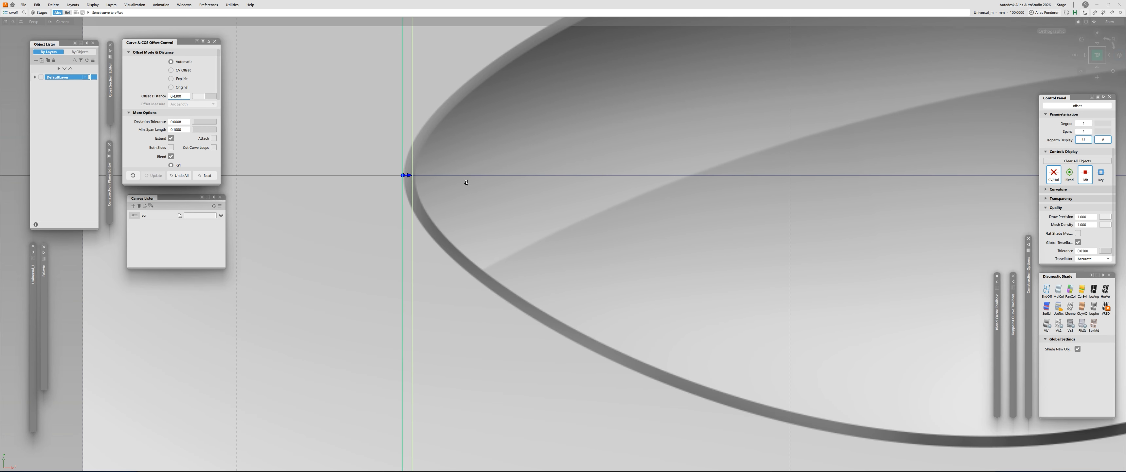
alt+shift+right_drag(466, 182, 491, 292)
Mirror-duplicate the offset line at the bowl tip to the handle end.
ctrl+shift+drag(490, 292, 530, 259)
alt+shift+middle_drag(709, 244, 621, 264)
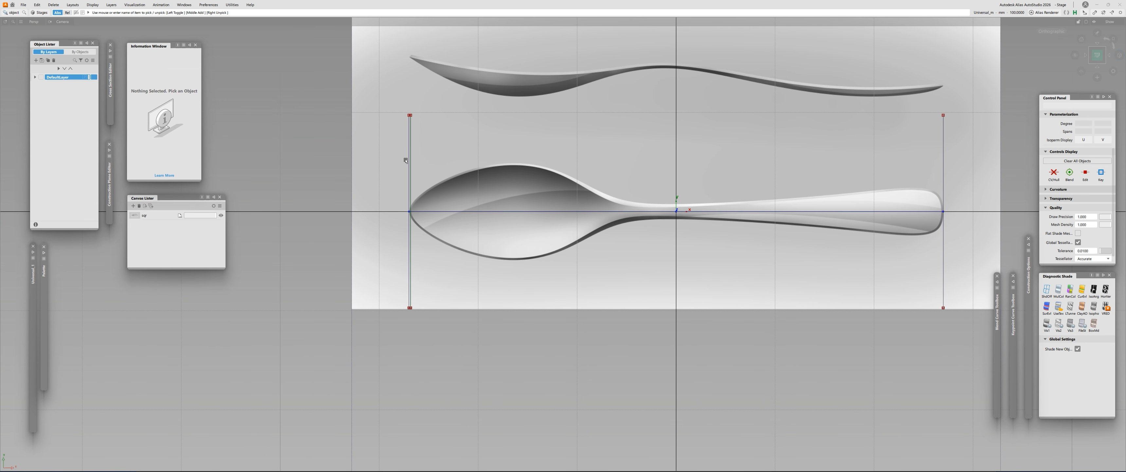
click(411, 161)
ctrl+shift+drag(537, 177, 562, 178)
click(960, 221)
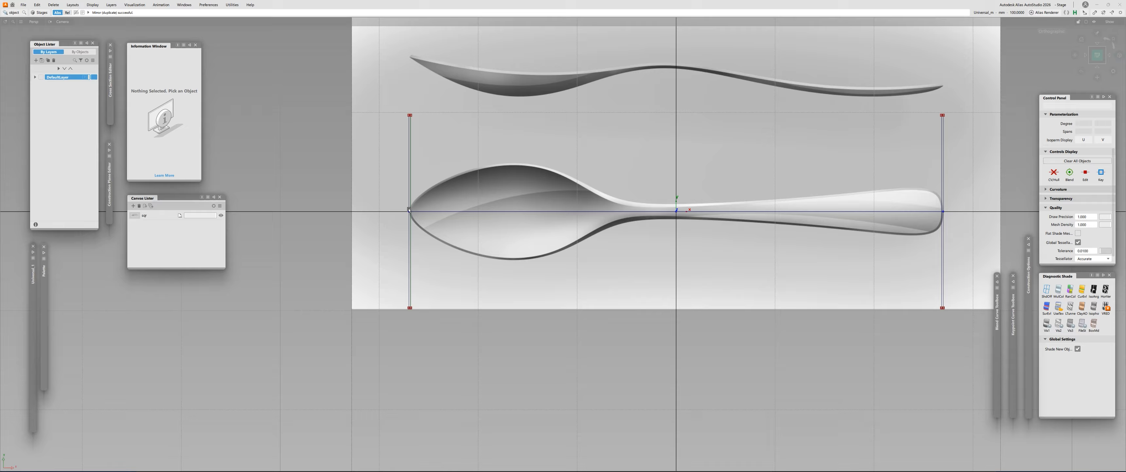
Delete the construction history of the guide lines at both spoon ends and hide their CVs.
click(409, 209)
click(486, 162)
drag(383, 109, 694, 236)
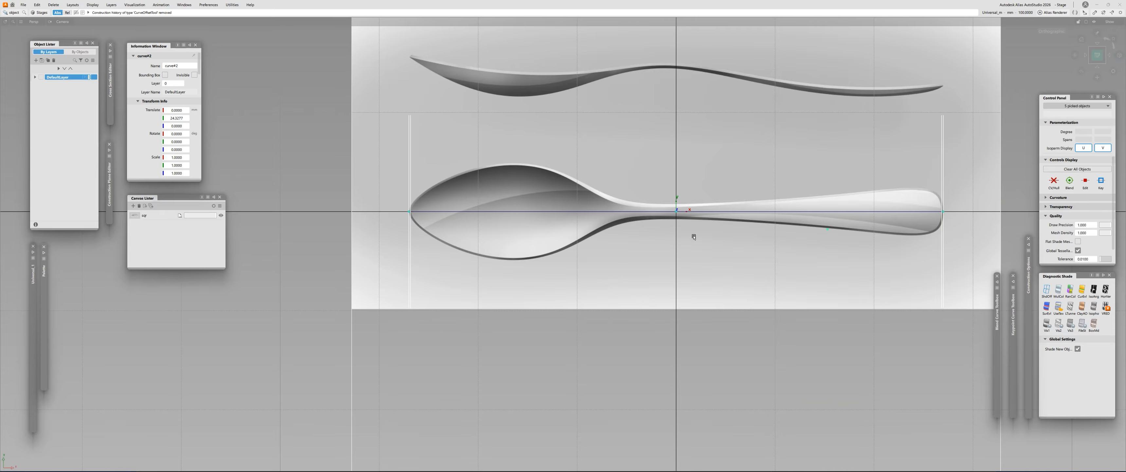
click(694, 236)
Draw a degree 1 CV curve vertically upwards out of the canvas plane from the guide lines' crossing at the bowl tip.
alt+shift+right_drag(694, 237, 581, 244)
alt+shift+drag(510, 254, 837, 105)
alt+shift+right_drag(621, 105, 730, 92)
alt+shift+drag(730, 92, 721, 136)
alt+shift+right_drag(721, 135, 631, 173)
alt+shift+drag(631, 173, 381, 280)
alt+shift+middle_drag(280, 274, 457, 276)
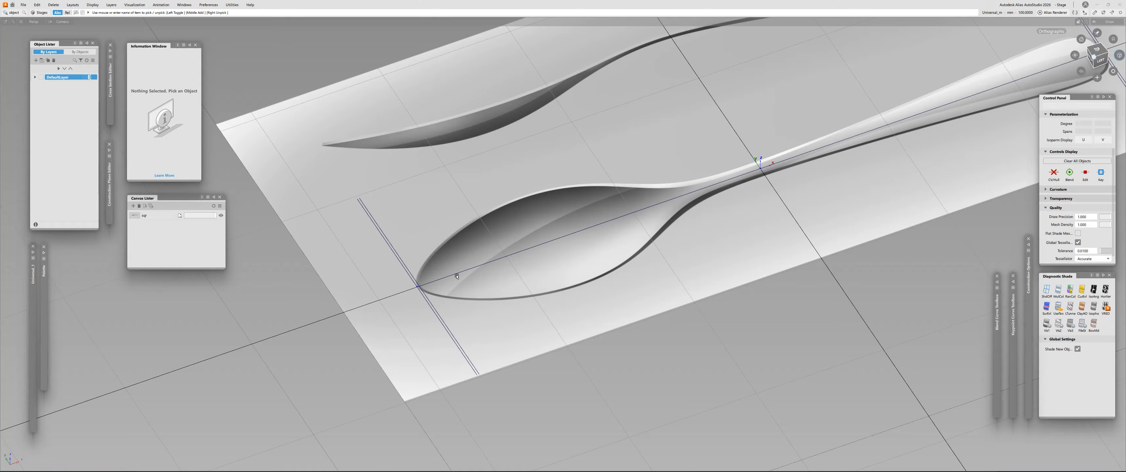
alt+shift+right_drag(399, 288, 448, 207)
ctrl+shift+middle_drag(448, 206, 481, 245)
ctrl+alt+click(488, 282)
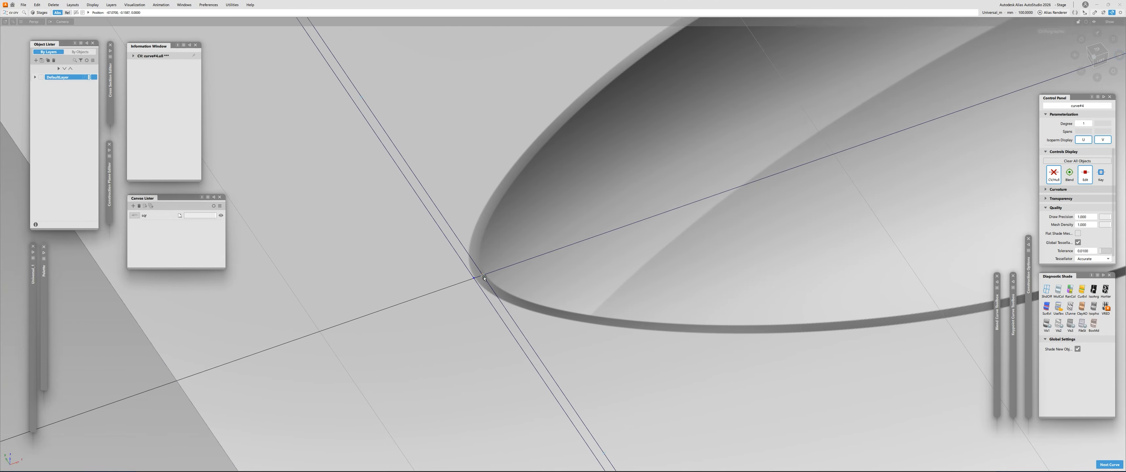
alt+shift+right_drag(546, 224, 437, 326)
mouse_move(437, 326)
alt+shift+mouse_down()
mouse_move(377, 307)
mouse_move(282, 235)
mouse_move(442, 277)
alt+shift+mouse_up()
right_drag(439, 185, 440, 45)
key(space)
alt+shift+right_drag(576, 101, 571, 39)
alt+shift+middle_drag(570, 39, 474, 147)
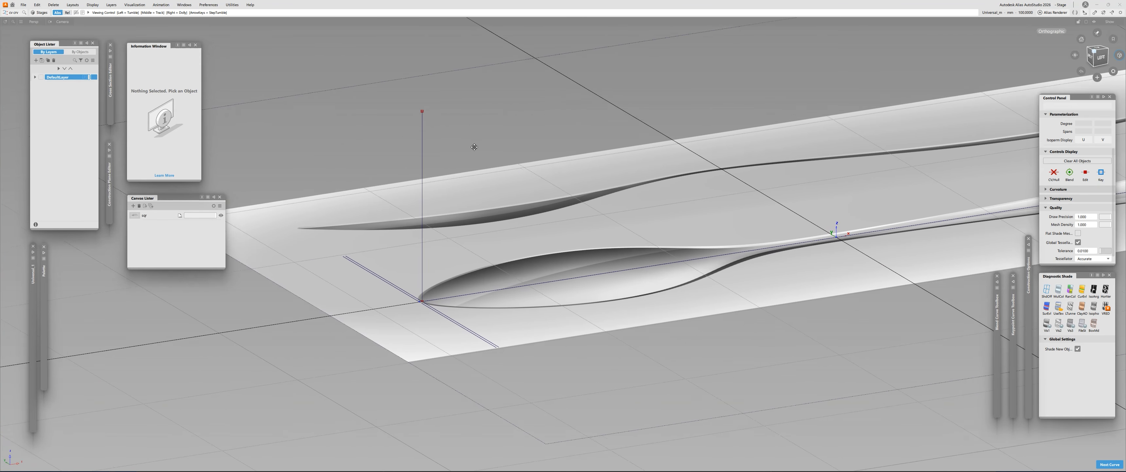
Mirror-duplicate the upright line at the bowl tip to the handle end.
alt+shift+drag(475, 147, 482, 148)
ctrl+shift+drag(483, 148, 526, 141)
alt+shift+right_drag(525, 141, 573, 188)
alt+shift+drag(572, 188, 558, 198)
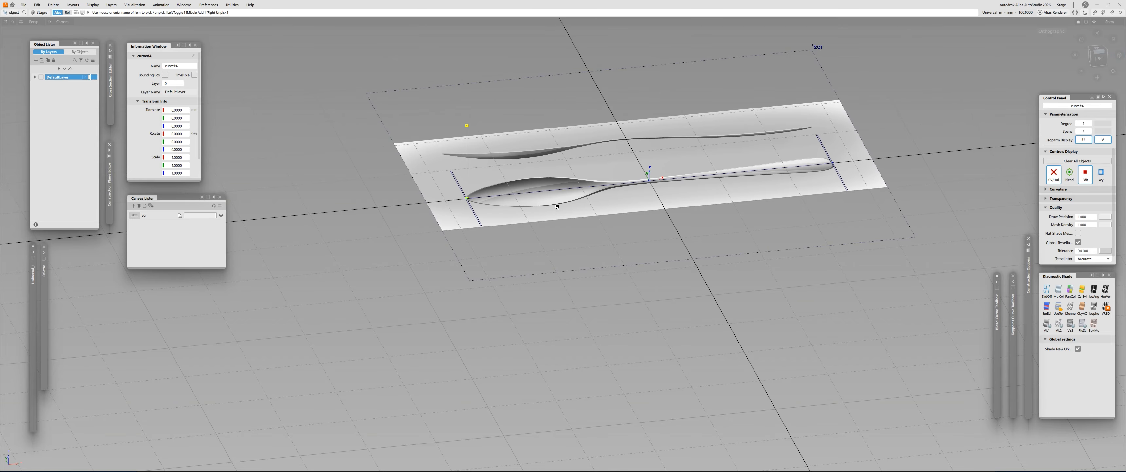
ctrl+shift+middle_drag(561, 204, 675, 206)
alt+shift+right_drag(675, 205, 539, 229)
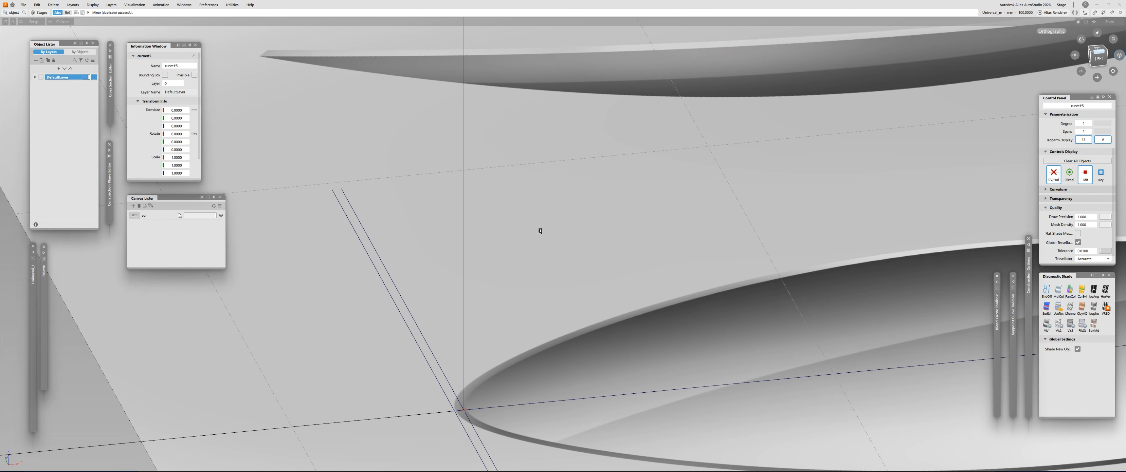
Copy and paste the upright line at the bowl tip and activate the Transform manipulator on the copy.
drag(442, 263, 589, 312)
key(ctrl+c)
key(ctrl+v)
ctrl+shift+middle_drag(474, 380, 451, 415)
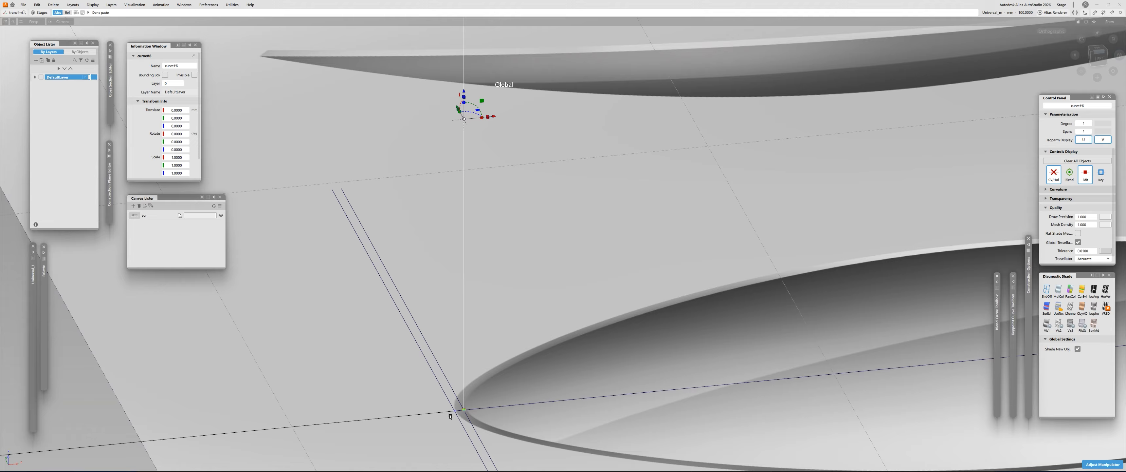
ctrl+shift+drag(432, 202, 541, 266)
ctrl+shift+middle_drag(523, 236, 523, 237)
alt+shift+right_drag(513, 219, 477, 211)
ctrl+shift+drag(475, 214, 507, 234)
ctrl+shift+middle_drag(511, 316, 507, 317)
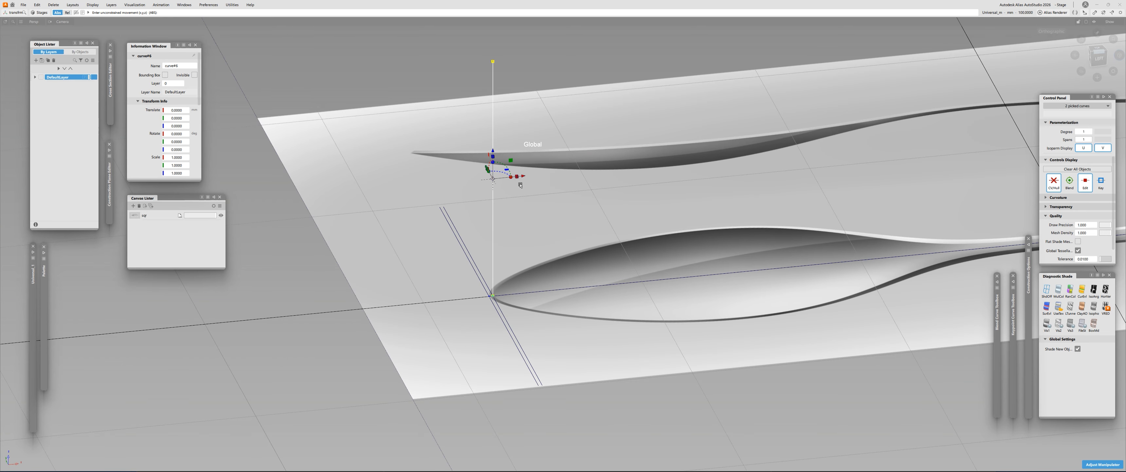
Place a pasted copy of the upright line on the neighbouring crosswise guide at the bowl tip, using its base as pivot.
click(533, 148)
key(ctrl+c)
key(ctrl+v)
alt+shift+right_drag(469, 323, 529, 272)
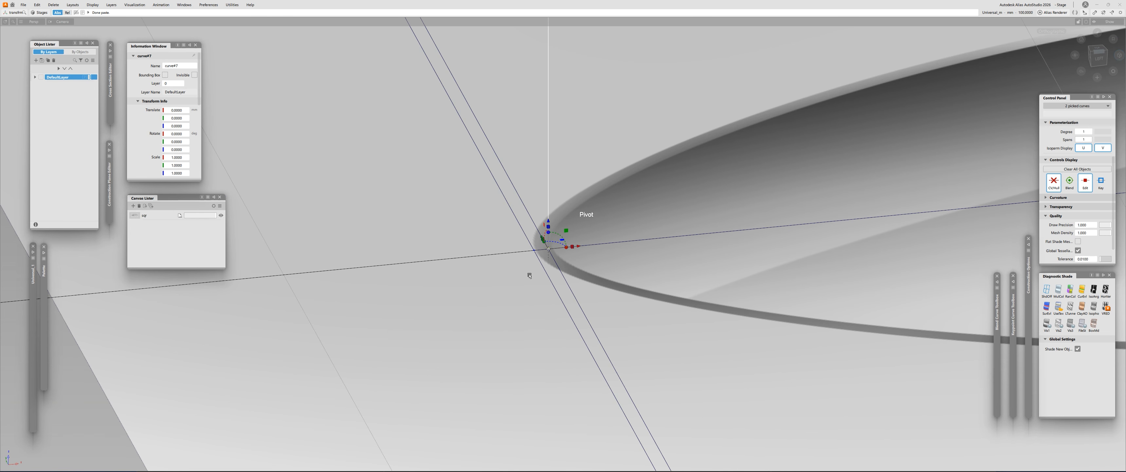
drag(529, 272, 517, 274)
alt+shift+right_drag(518, 274, 425, 369)
alt+shift+middle_drag(663, 248, 440, 263)
ctrl+shift+drag(440, 263, 439, 249)
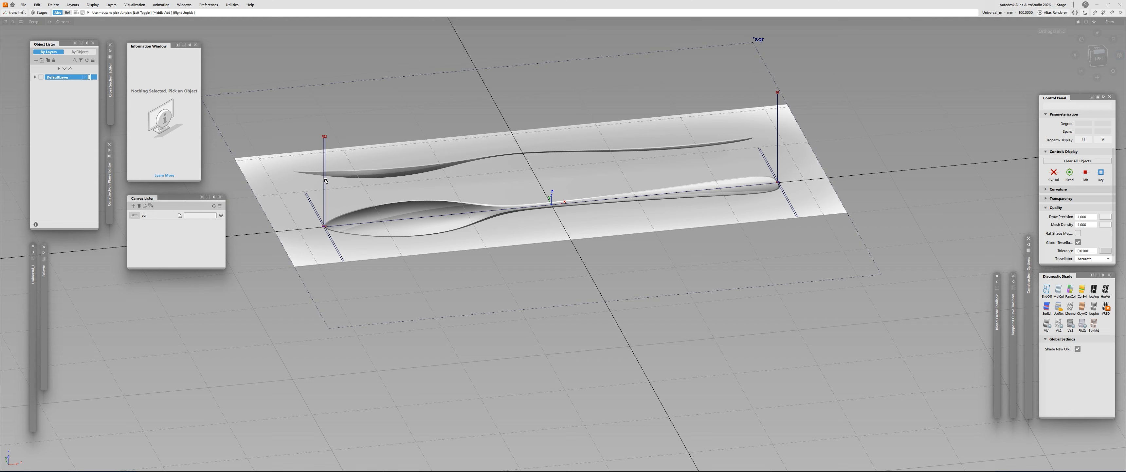
Mirror-duplicate the second upright line from the bowl tip to the handle end.
click(323, 143)
click(339, 152)
ctrl+shift+right_drag(369, 115, 392, 114)
alt+shift+right_drag(805, 115, 803, 84)
ctrl+shift+drag(803, 83, 802, 70)
Hide the CVs of the upright guide lines at both ends of the spoon.
drag(733, 75, 771, 71)
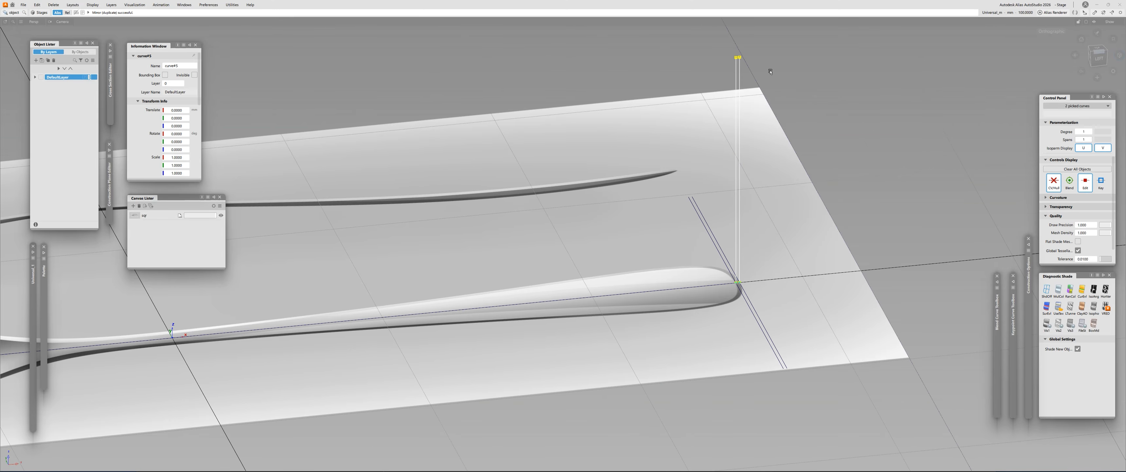
scroll(771, 71, down, 5)
drag(255, 132, 308, 122)
ctrl+shift+right_drag(309, 122, 310, 139)
ctrl+shift+drag(551, 236, 436, 207)
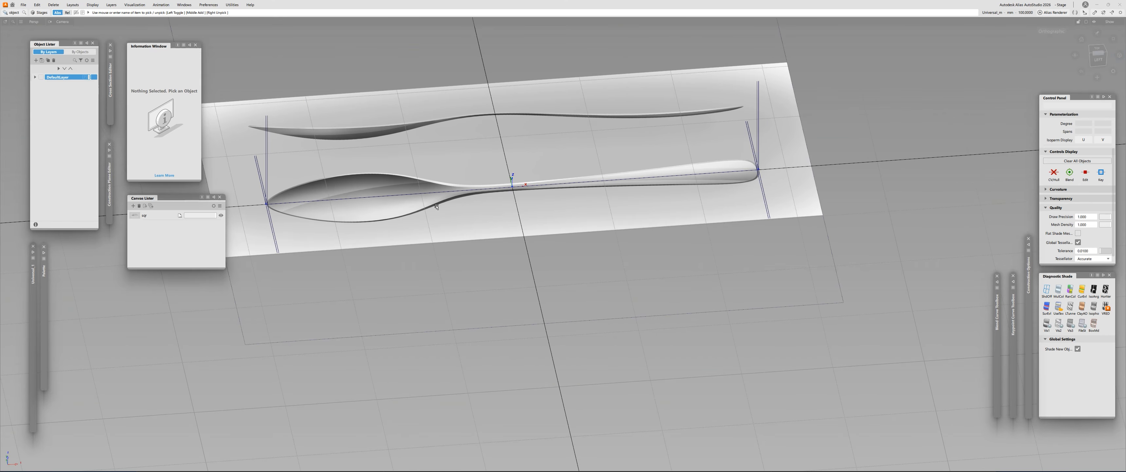
Hide the sqr canvas image together with its plane outline.
click(222, 216)
alt+shift+right_drag(377, 220, 385, 246)
alt+shift+drag(385, 246, 375, 264)
alt+shift+right_drag(375, 264, 368, 186)
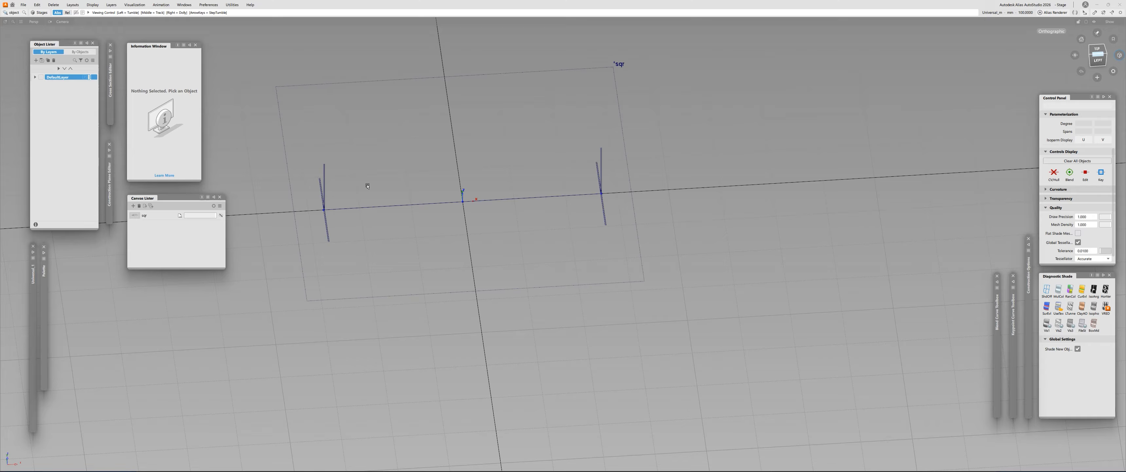
alt+shift+middle_drag(367, 186, 479, 193)
alt+shift+drag(479, 192, 492, 188)
drag(443, 78, 550, 157)
ctrl+shift+right_drag(545, 156, 515, 219)
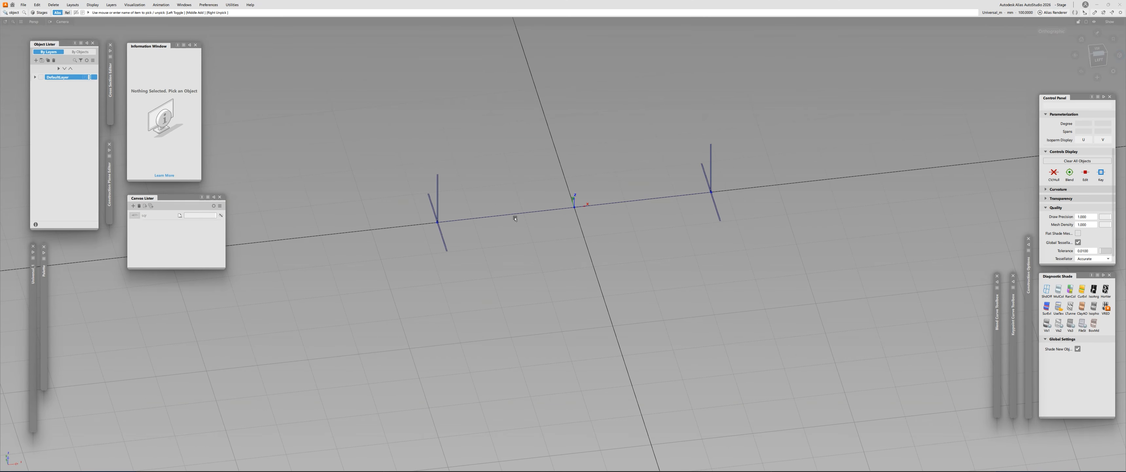
Select all the guide curves at both ends plus the 135 mm line and assign them to a new layer.
alt+shift+drag(515, 219, 490, 175)
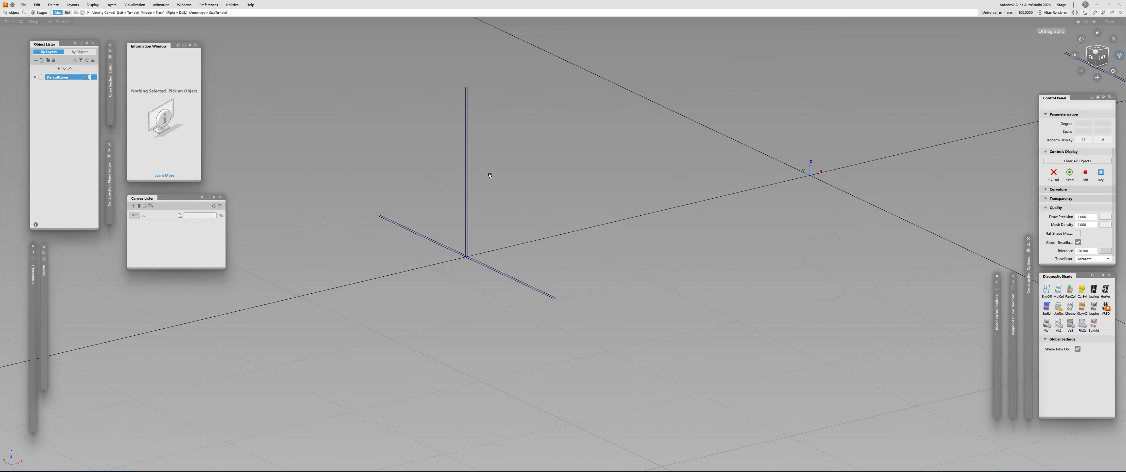
alt+shift+right_drag(490, 174, 489, 184)
drag(415, 144, 644, 337)
click(792, 131)
alt+shift+right_drag(795, 131, 754, 198)
alt+shift+middle_drag(755, 198, 672, 212)
drag(488, 80, 868, 279)
click(36, 60)
right_click(52, 84)
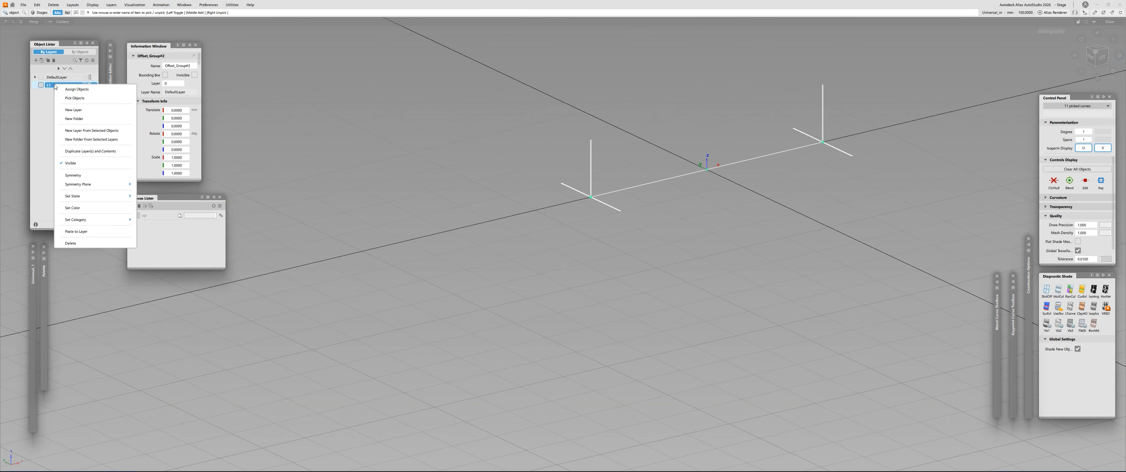
click(78, 89)
Rename the new layer to guides and change its state so its curves are locked as reference geometry.
double_click(53, 85)
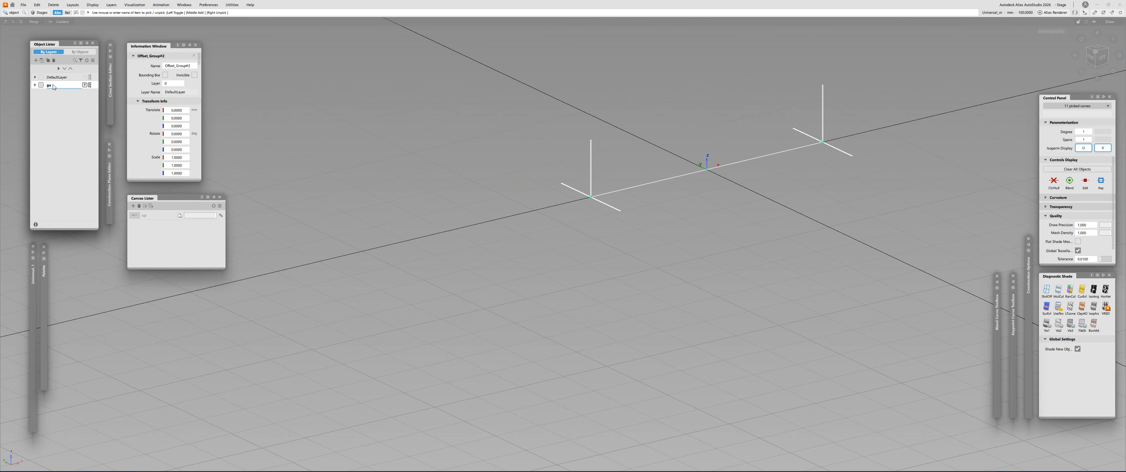
key(Return)
click(85, 87)
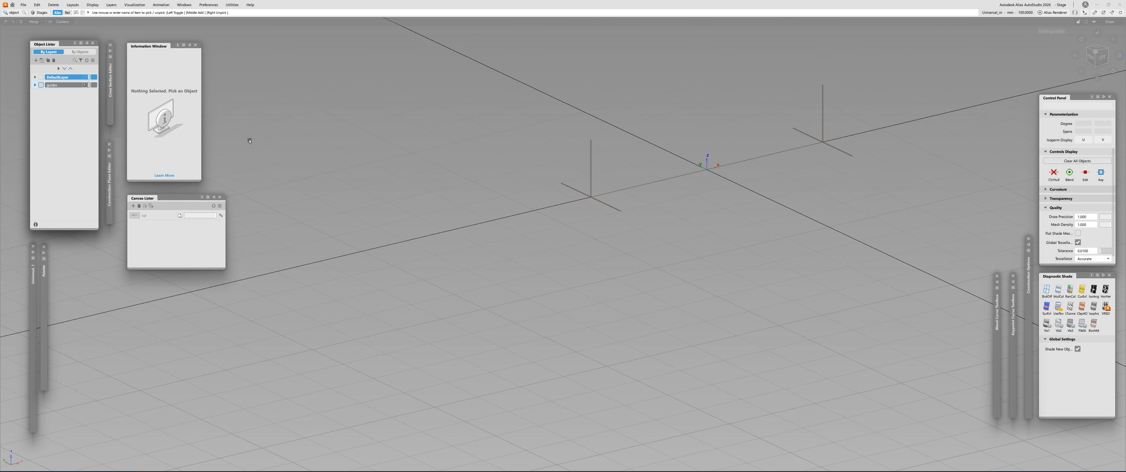
Hide the grid and examine the paired guide lines at both ends from several angles.
alt+shift+right_drag(512, 140, 621, 123)
alt+shift+drag(621, 123, 588, 227)
ctrl+shift+right_drag(587, 227, 571, 245)
alt+shift+right_drag(543, 258, 548, 234)
alt+shift+drag(548, 234, 594, 171)
alt+shift+right_drag(562, 158, 626, 74)
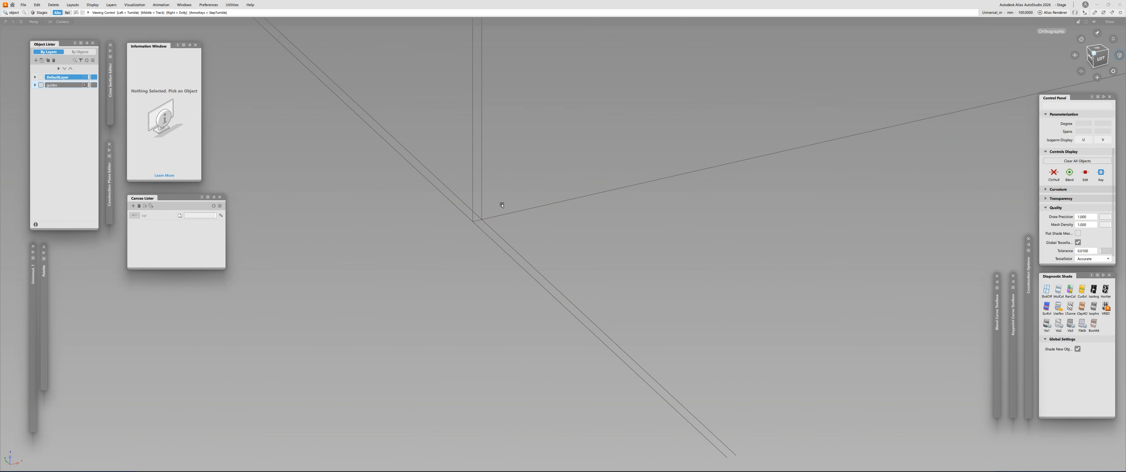
alt+shift+drag(502, 205, 346, 287)
alt+shift+right_drag(345, 286, 313, 274)
alt+shift+drag(313, 273, 410, 327)
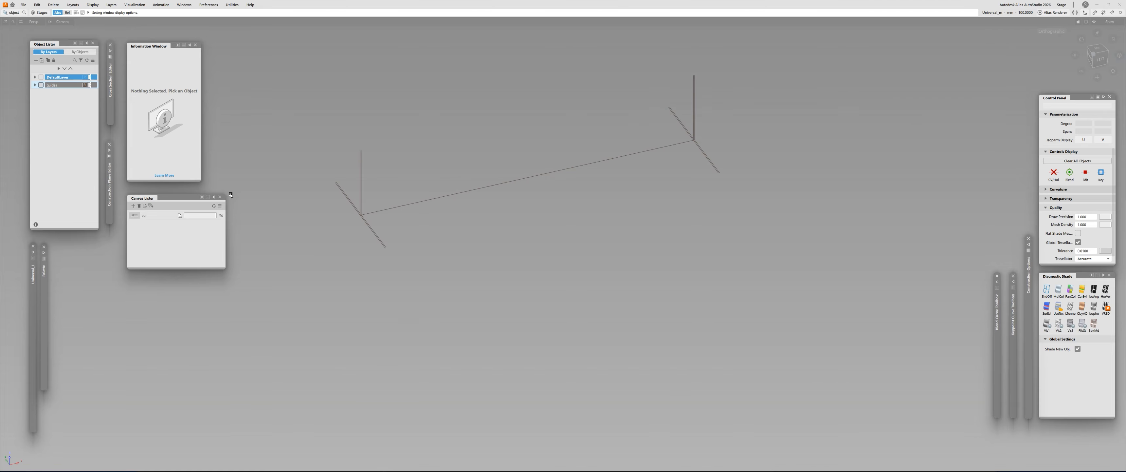
Show the sqr canvas and the grid again.
click(221, 215)
alt+shift+drag(683, 238, 738, 235)
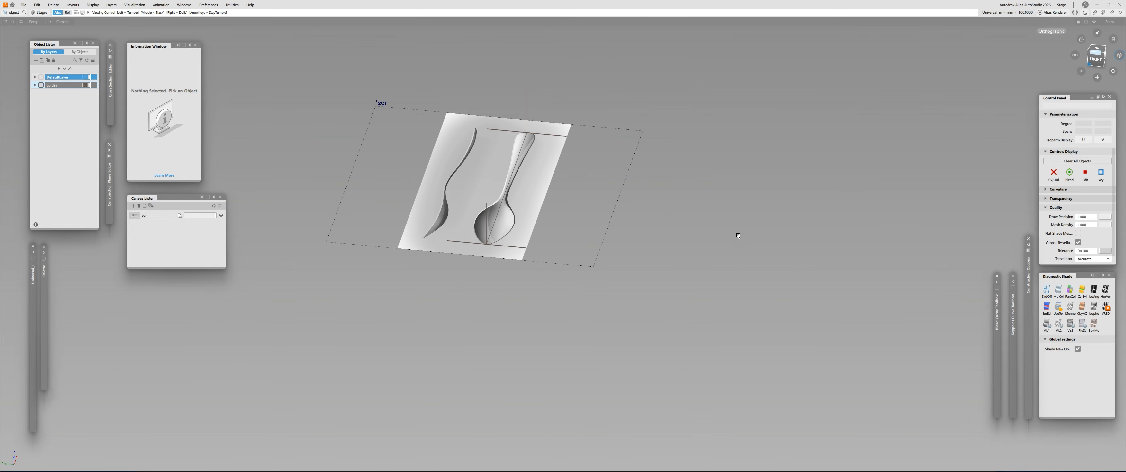
ctrl+shift+right_click(372, 231)
click(348, 248)
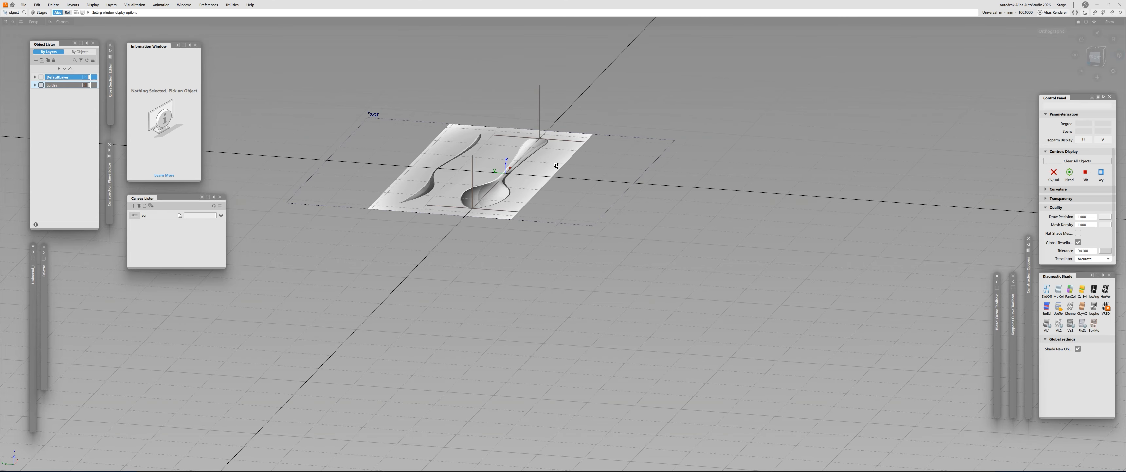
Duplicate the flat sqr canvas in place and rotate the copy 90 degrees about X so it stands vertically.
alt+shift+drag(556, 165, 524, 145)
click(607, 204)
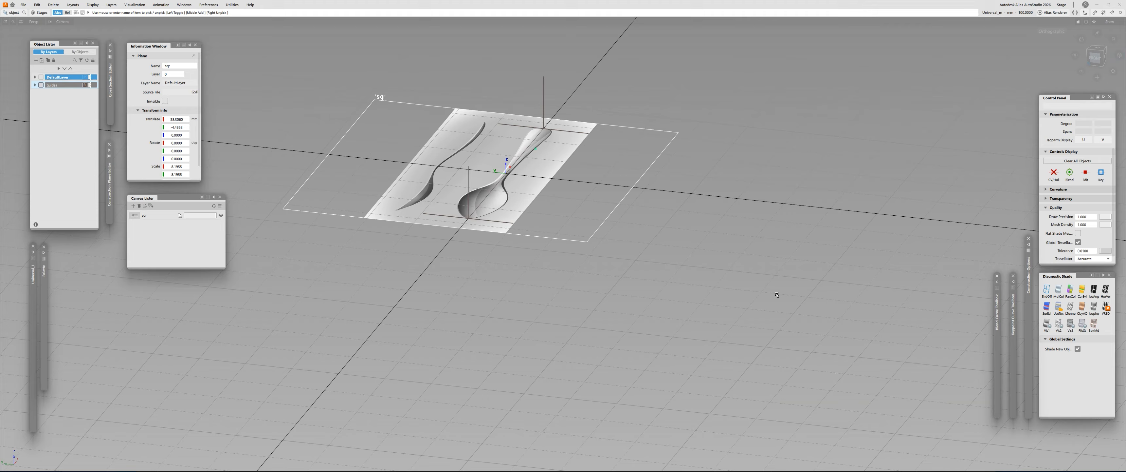
key(ctrl+v)
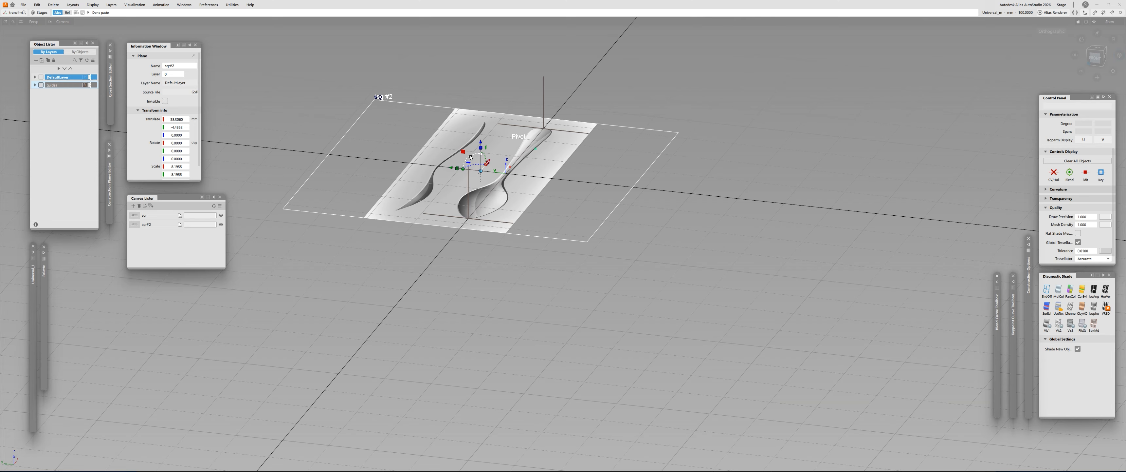
click(471, 156)
text(90)
key(Return)
alt+shift+drag(471, 157, 691, 104)
In the left view, move the vertical canvas copy down along Z by about 15 mm to bring the side-profile spoon to the horizontal axis.
click(1095, 60)
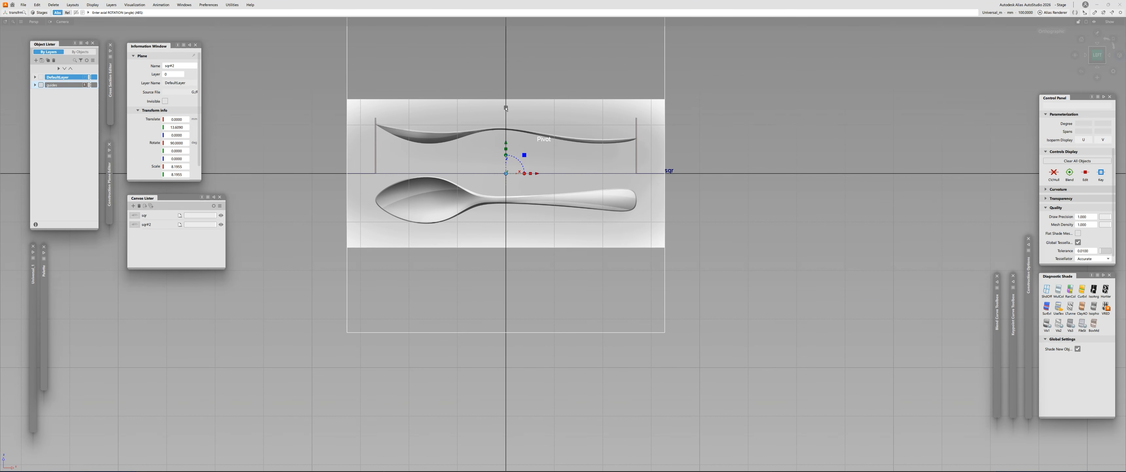
click(506, 143)
drag(754, 81, 754, 114)
alt+shift+right_drag(575, 196, 517, 124)
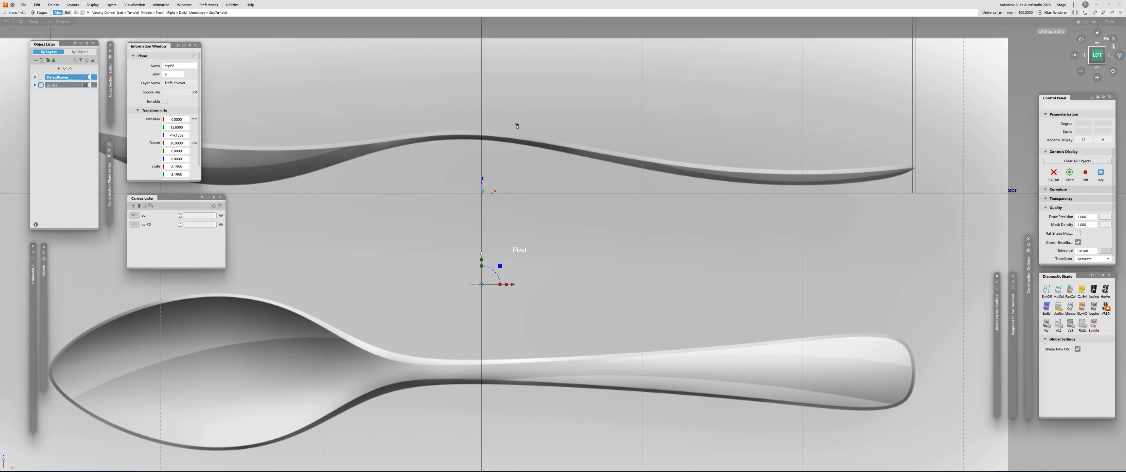
alt+shift+middle_drag(210, 175, 420, 189)
alt+shift+right_drag(420, 189, 376, 166)
drag(259, 107, 261, 119)
alt+shift+right_drag(579, 141, 682, 195)
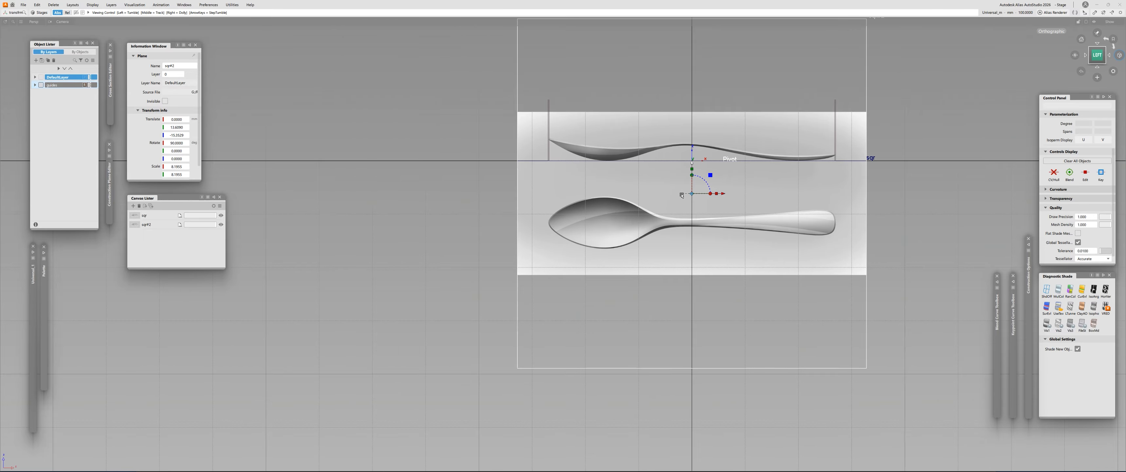
Select the flat sqr canvas and lower it along Z by about 10 mm beneath the origin.
alt+shift+drag(586, 194, 626, 148)
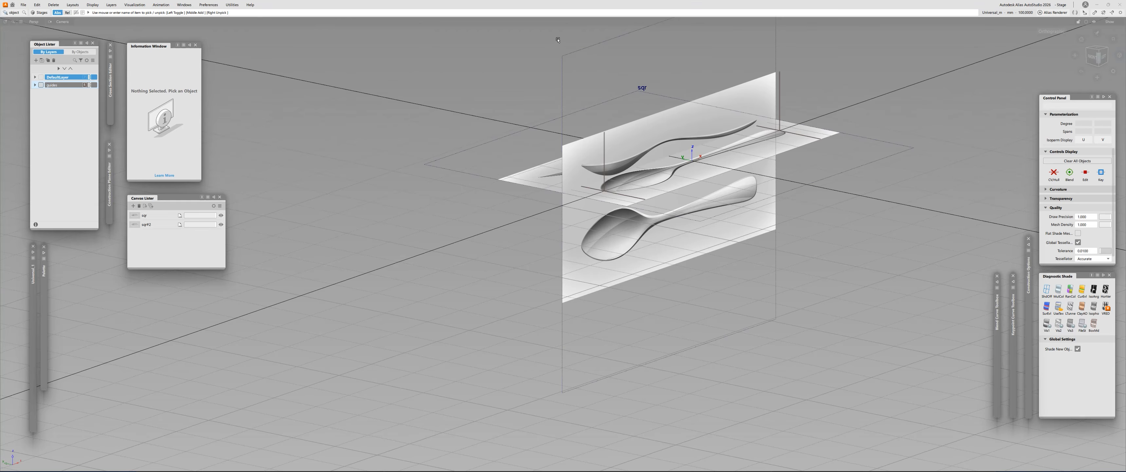
drag(558, 39, 571, 70)
ctrl+shift+drag(565, 87, 669, 191)
ctrl+shift+drag(742, 221, 739, 192)
drag(770, 205, 850, 365)
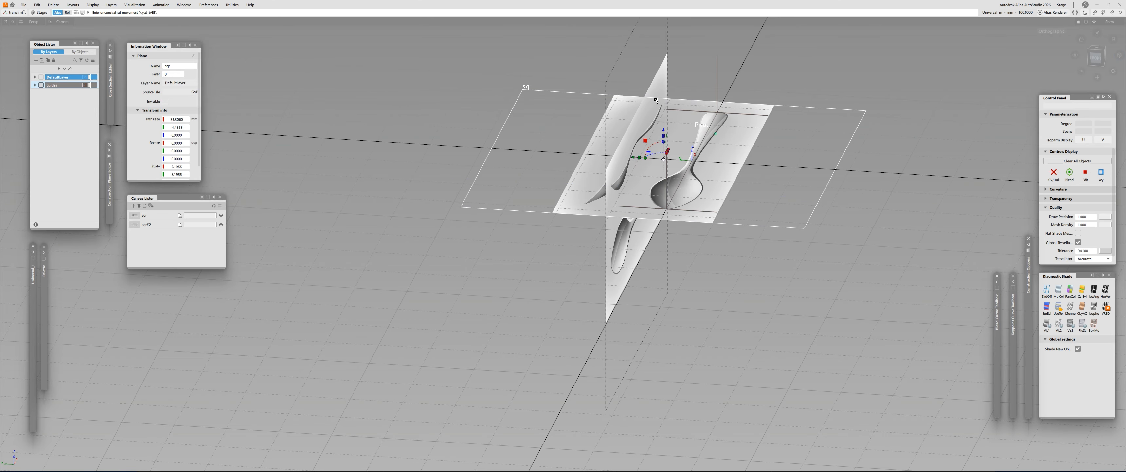
alt+shift+drag(723, 199, 702, 221)
right_drag(919, 91, 920, 113)
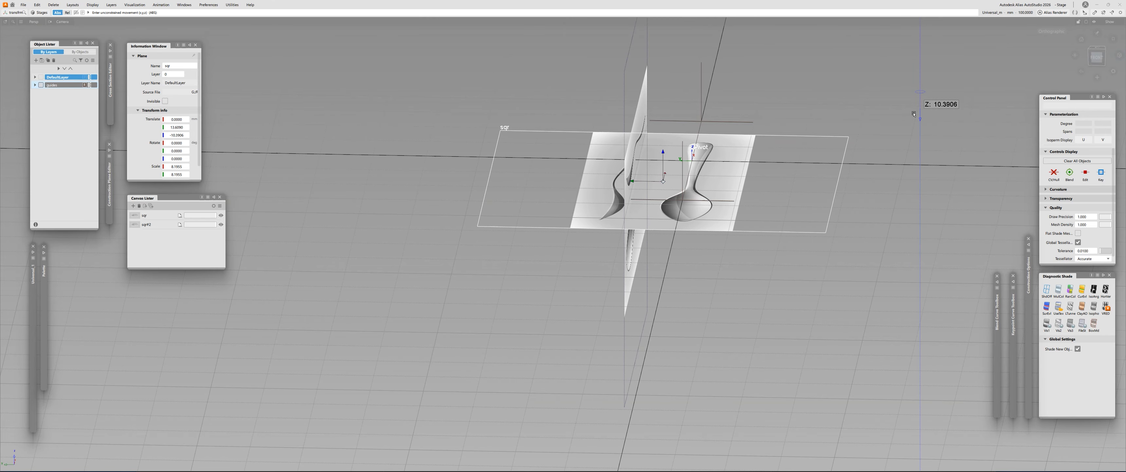
Move the vertical canvas copy back along Y to about 26 mm, behind the flat canvas.
alt+shift+drag(599, 179, 469, 242)
alt+shift+drag(724, 118, 920, 268)
ctrl+shift+drag(910, 271, 808, 288)
Select both spoon canvases and make them semi-transparent.
drag(879, 280, 780, 203)
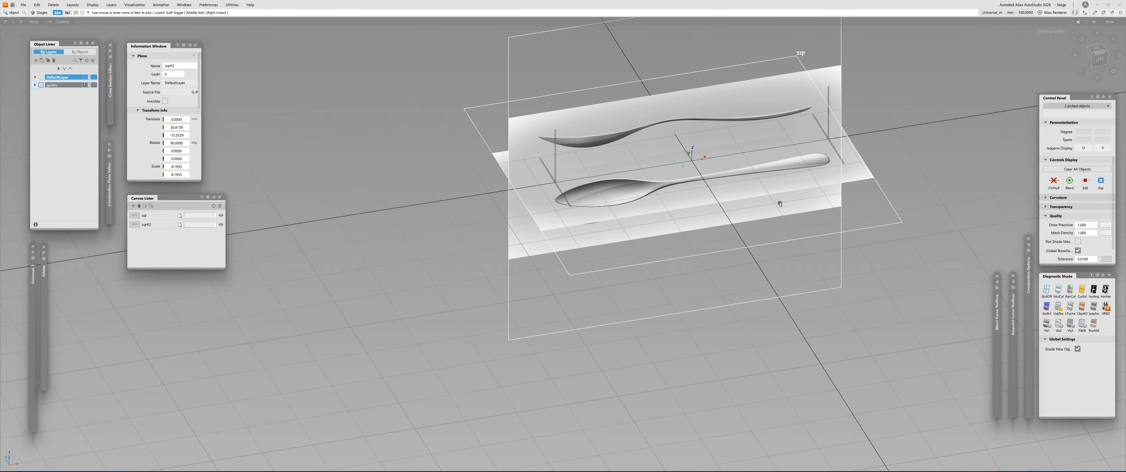
drag(214, 216, 198, 226)
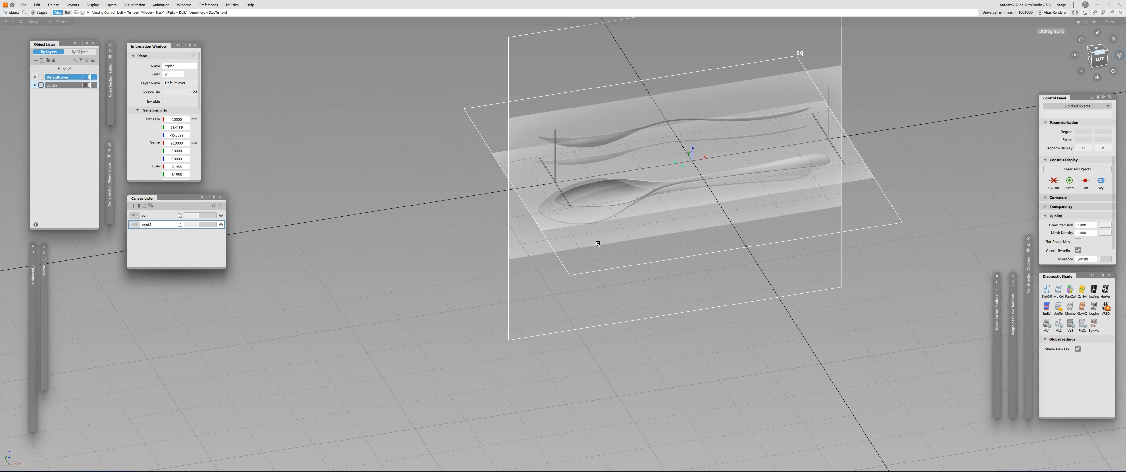
alt+shift+drag(596, 242, 569, 262)
alt+shift+right_drag(569, 263, 468, 275)
click(468, 274)
Select both canvases, create a new layer named ref and assign them to it.
drag(518, 81, 591, 108)
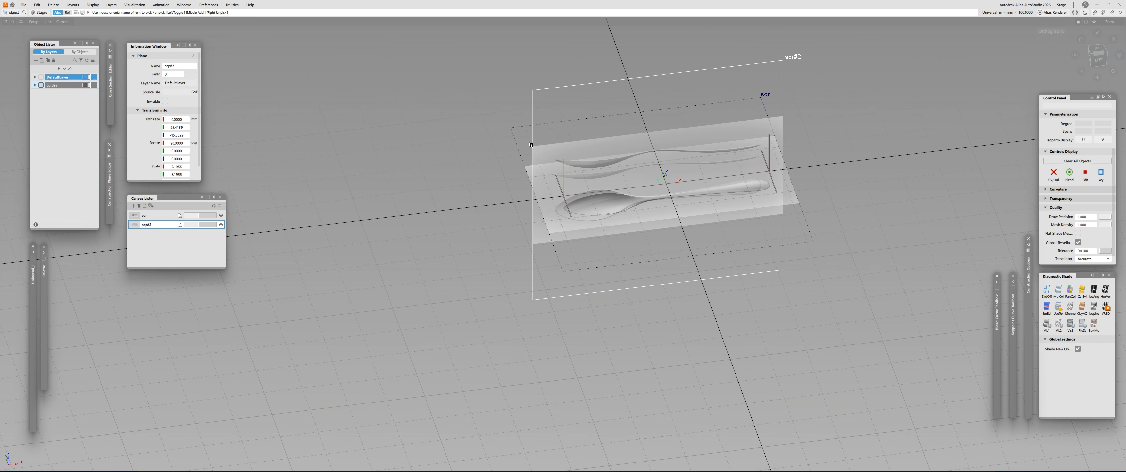
click(531, 145)
click(37, 61)
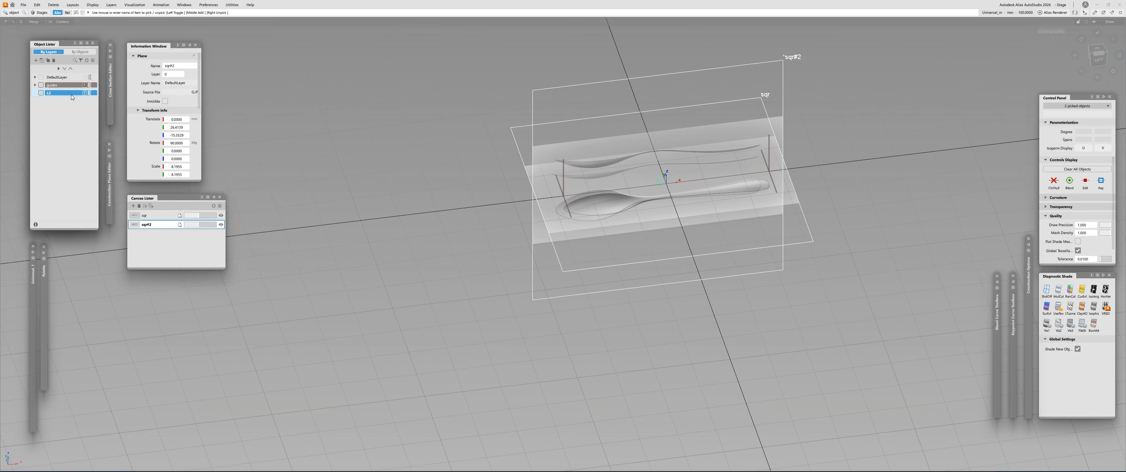
double_click(48, 94)
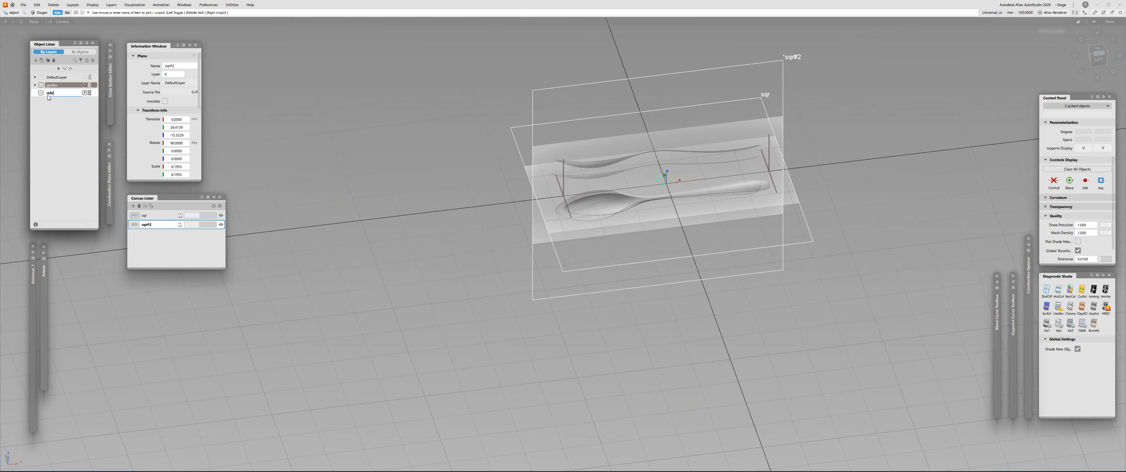
key(Return)
right_click(50, 93)
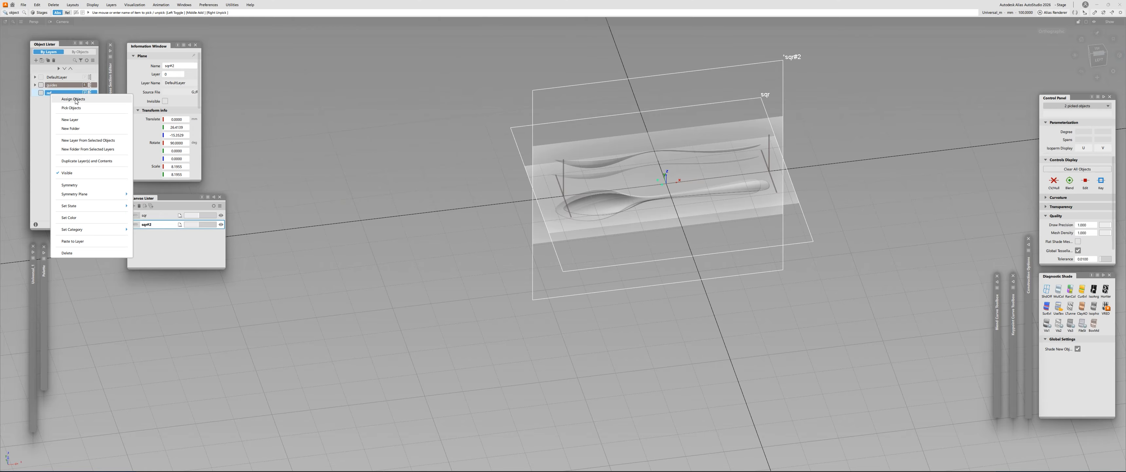
click(55, 104)
Toggle the ref layer's visibility off and on to check that it controls both canvases.
click(41, 94)
click(42, 93)
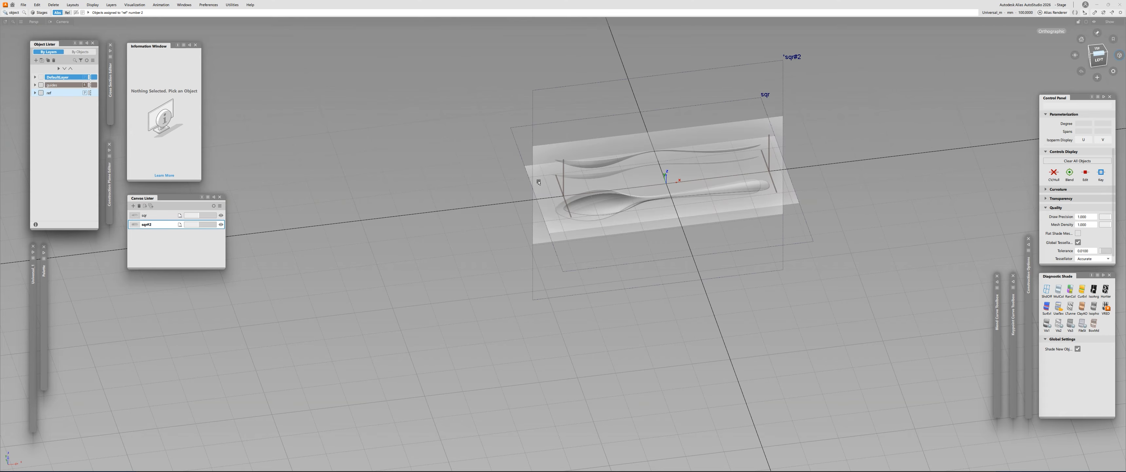
alt+shift+drag(519, 209, 726, 150)
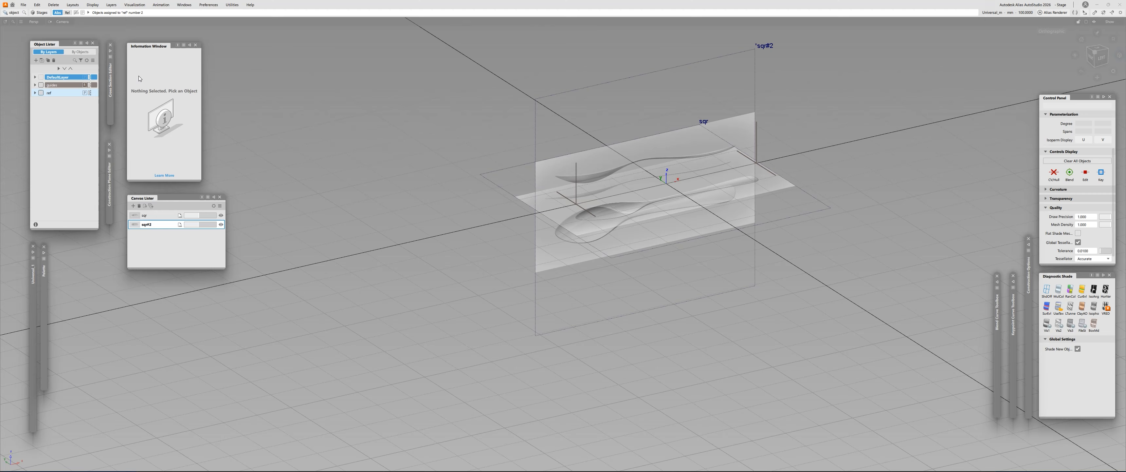
scroll(692, 142, up, 2)
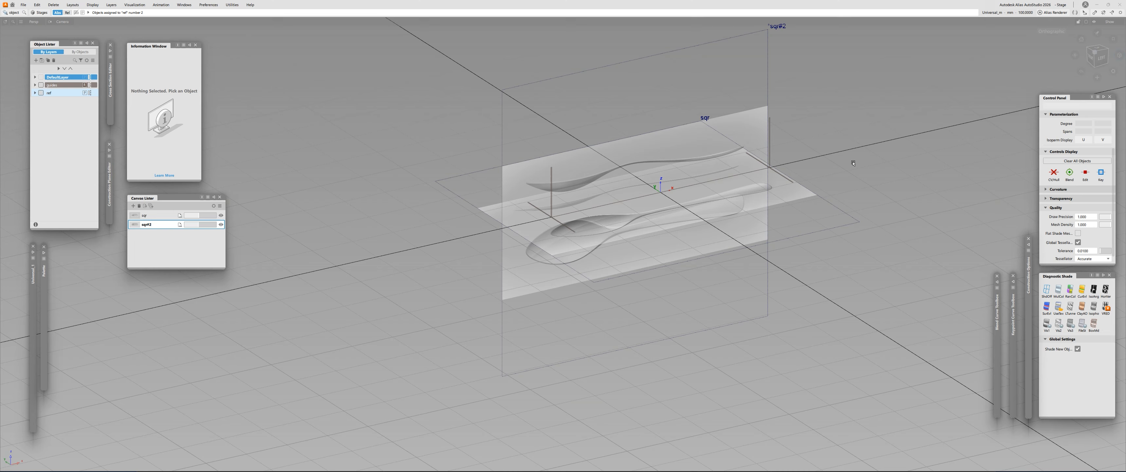
Hide the guides and ref layers to leave the scene empty.
click(40, 85)
click(41, 93)
alt+shift+drag(600, 174, 644, 200)
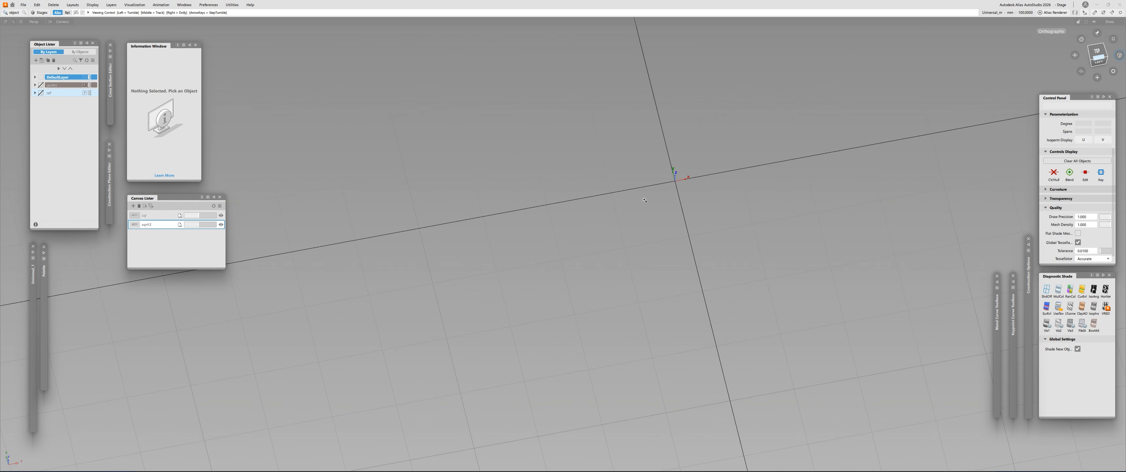
alt+shift+middle_drag(645, 200, 487, 229)
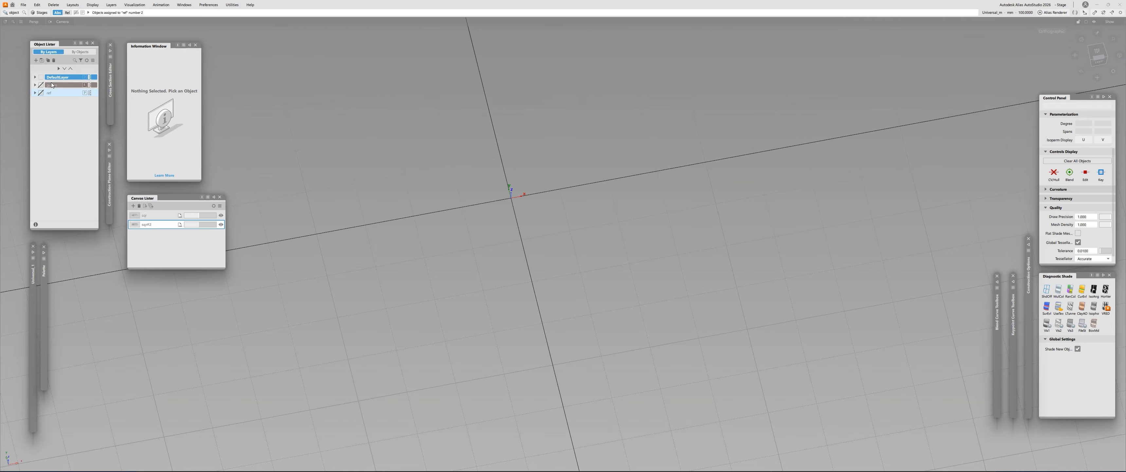
alt+shift+middle_drag(462, 277, 490, 304)
alt+shift+drag(491, 304, 474, 302)
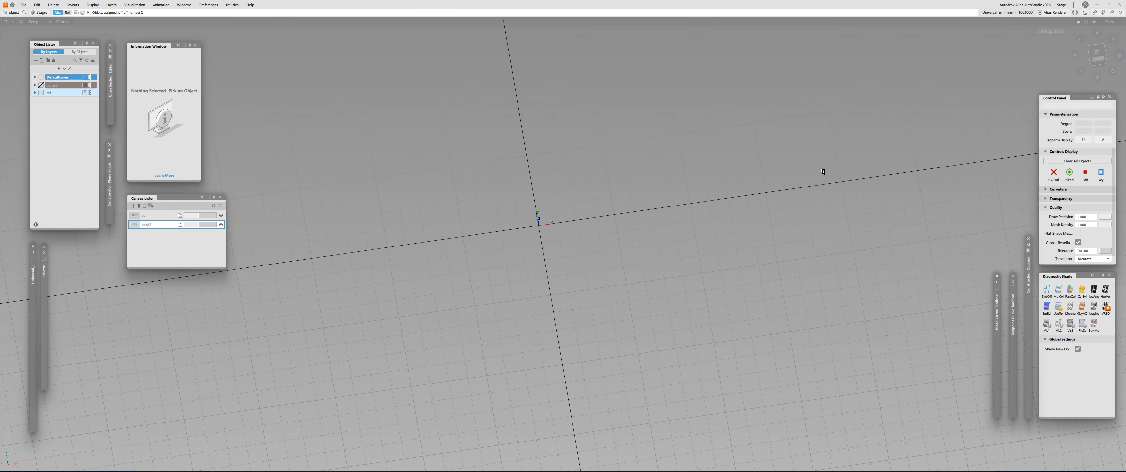
Import the rect spoon image as a new canvas in the orthographic view and select it to check its transform scale values.
click(1097, 53)
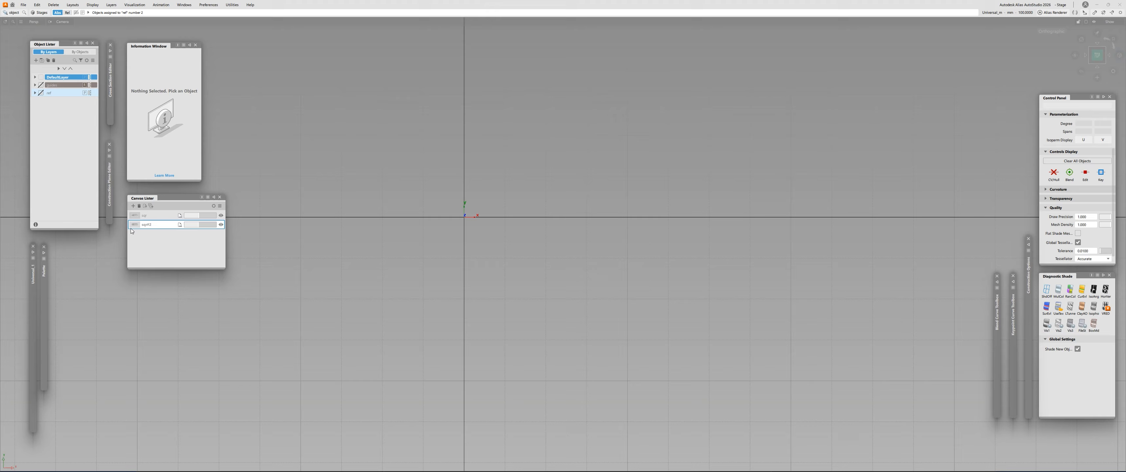
click(133, 206)
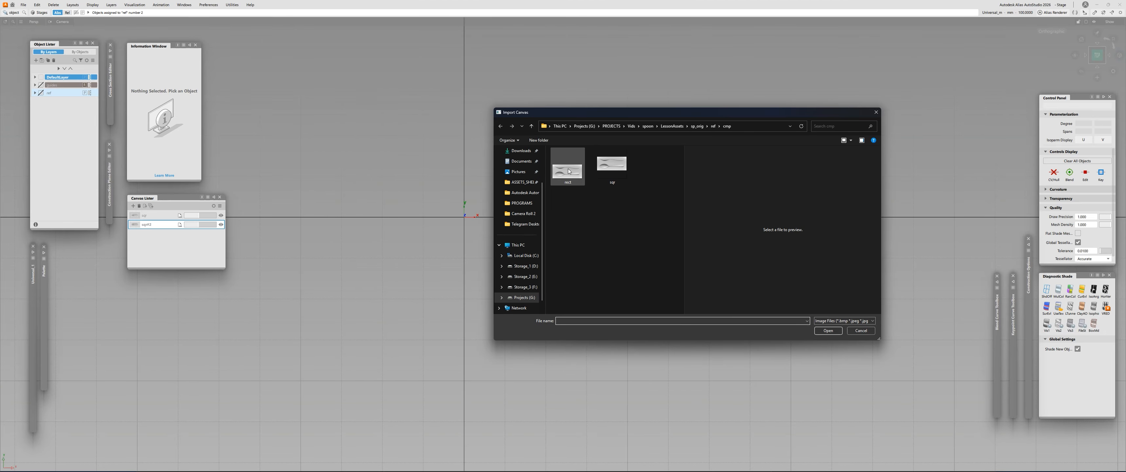
click(570, 171)
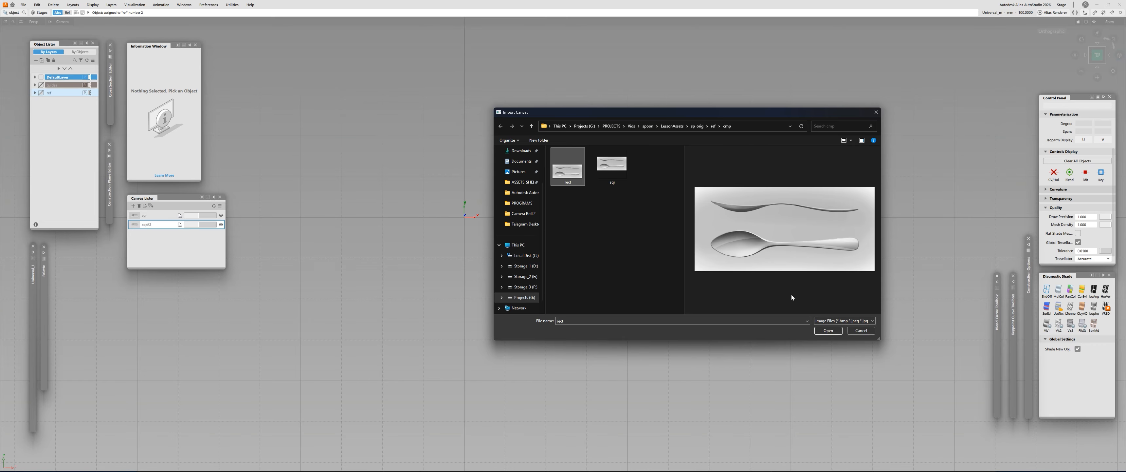
click(832, 330)
alt+shift+right_drag(581, 299, 506, 244)
drag(757, 149, 669, 188)
ctrl+shift+right_drag(552, 197, 500, 211)
alt+click(552, 132)
alt+shift+middle_drag(500, 211, 512, 249)
scroll(177, 139, down, 2)
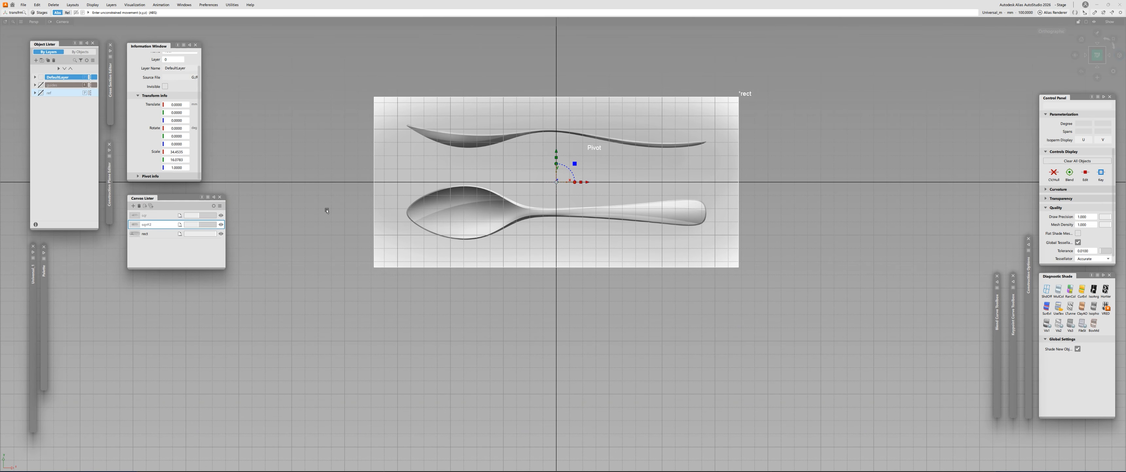
alt+shift+right_drag(327, 211, 211, 118)
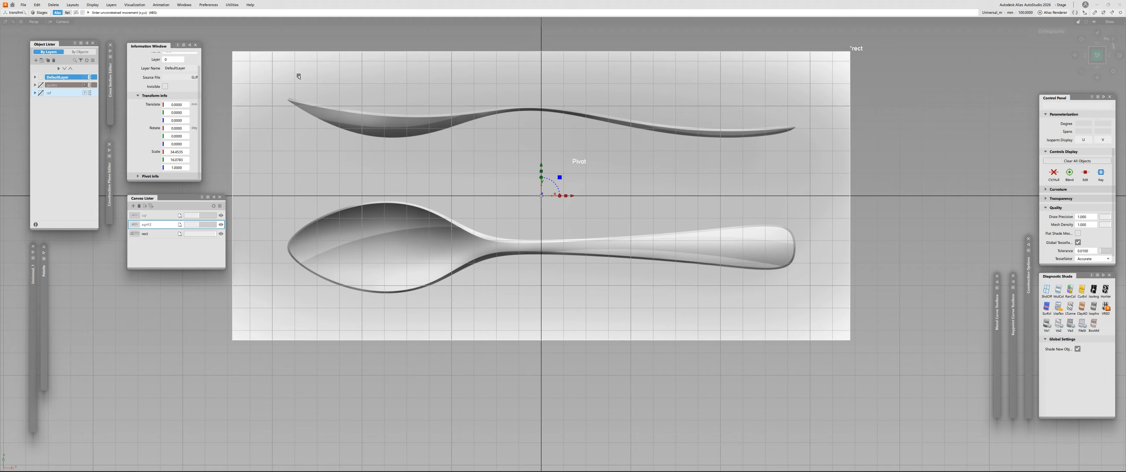
Switch to the Windows Calculator and minimise it so it is ready for use.
key(Escape)
key(super)
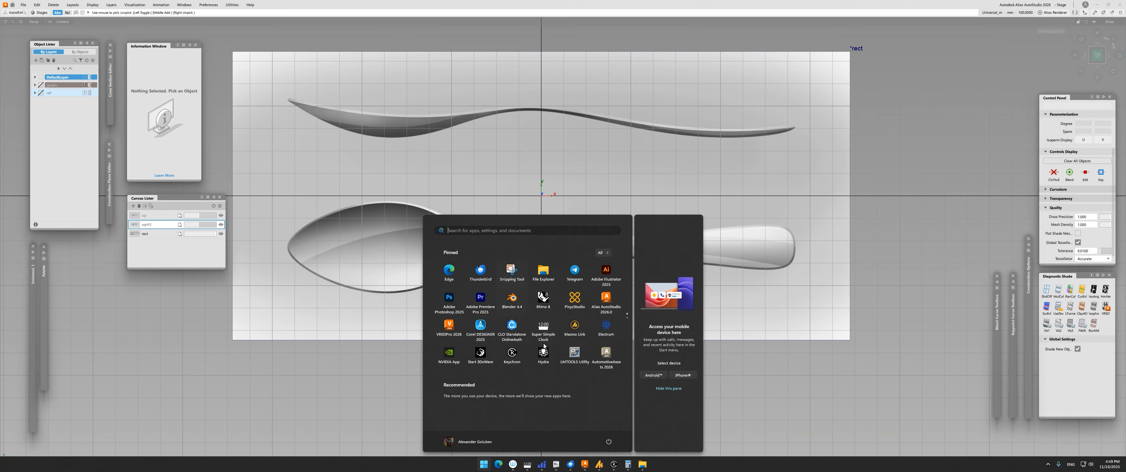
click(628, 464)
click(823, 175)
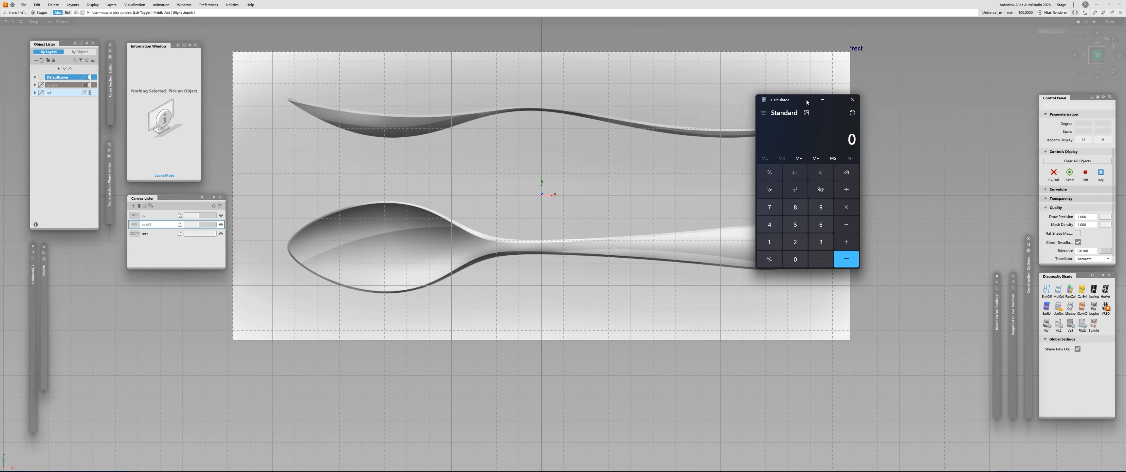
click(822, 99)
Copy the rect canvas's X and Y scale values and divide 34.4535 by 16.0783 in the Calculator.
click(647, 127)
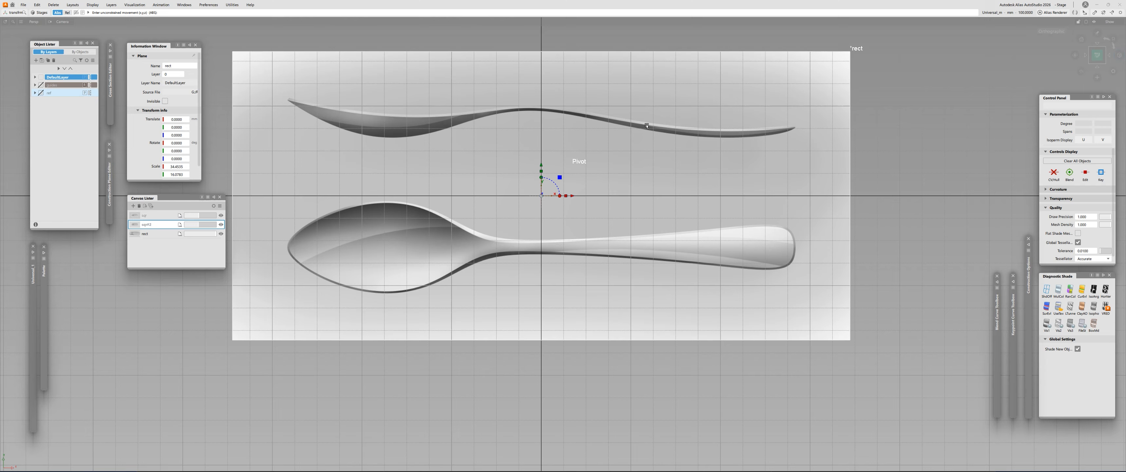
scroll(197, 154, down, 1)
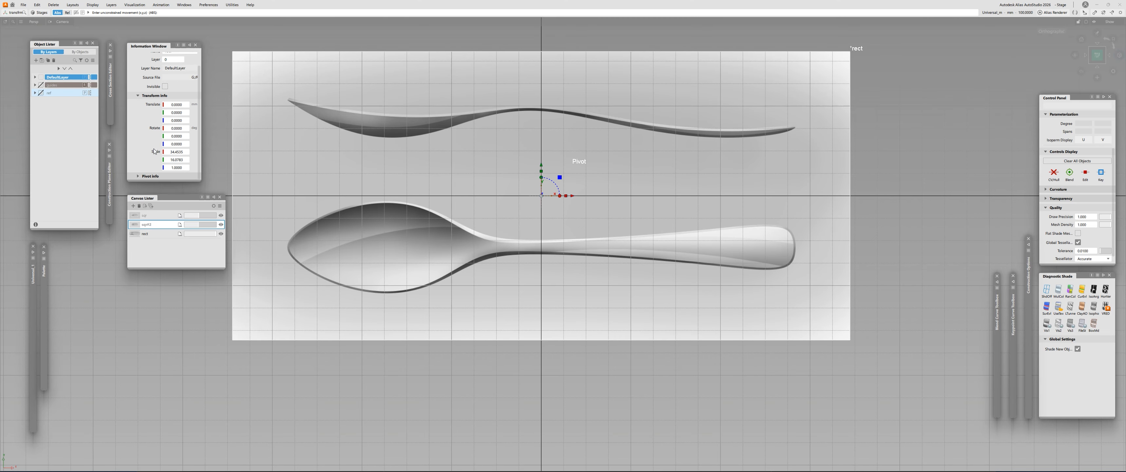
click(175, 151)
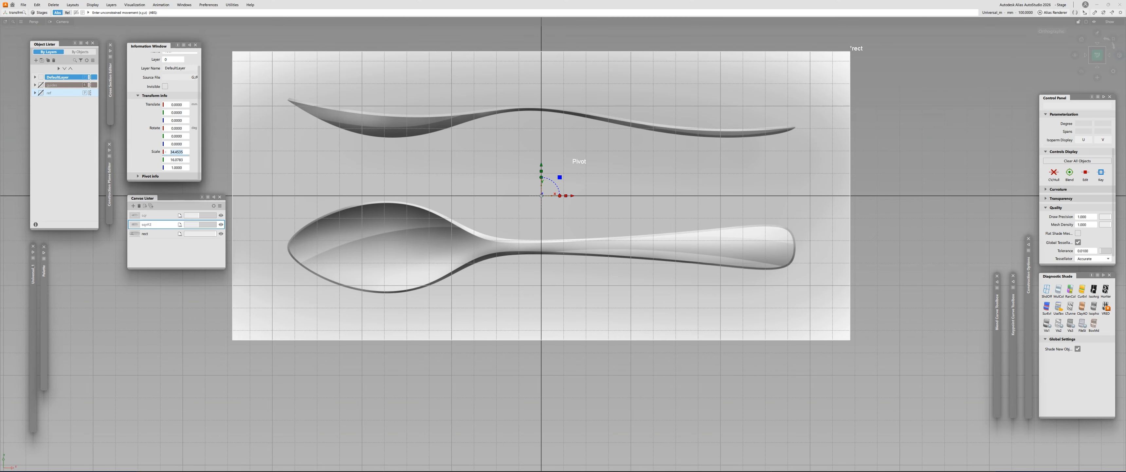
key(Return)
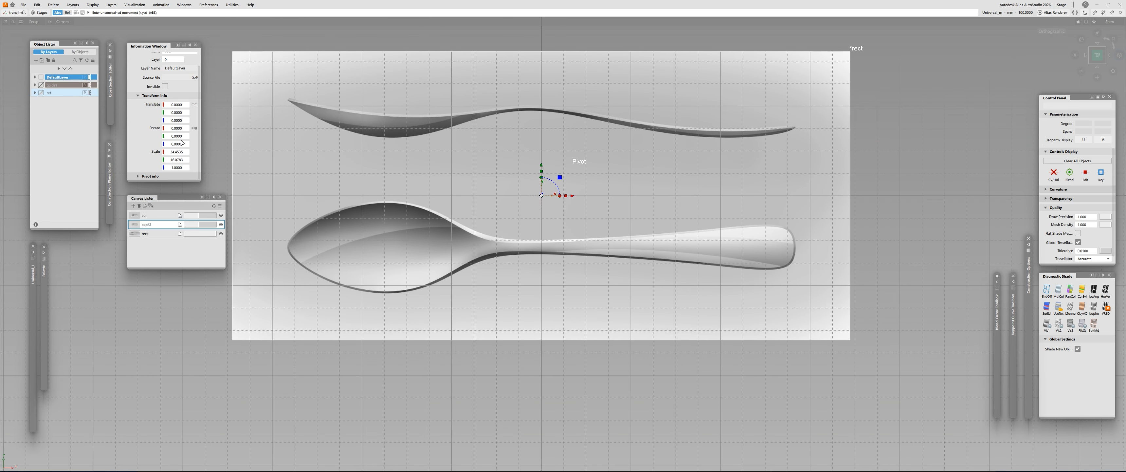
click(177, 160)
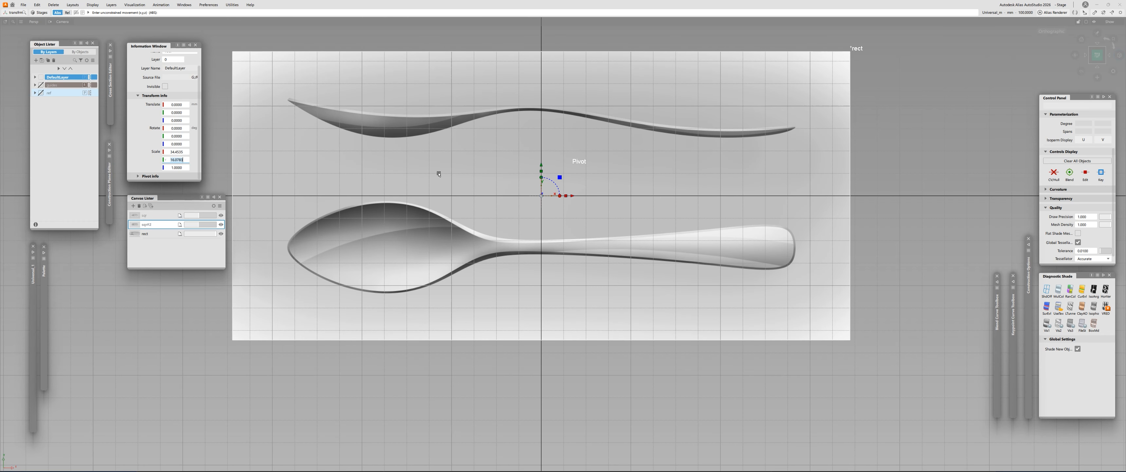
key(Return)
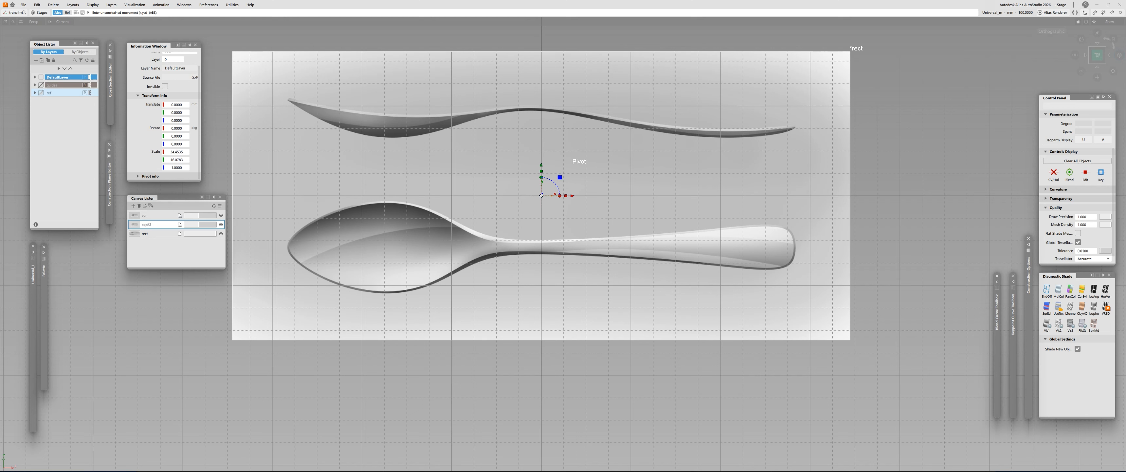
drag(630, 471, 748, 123)
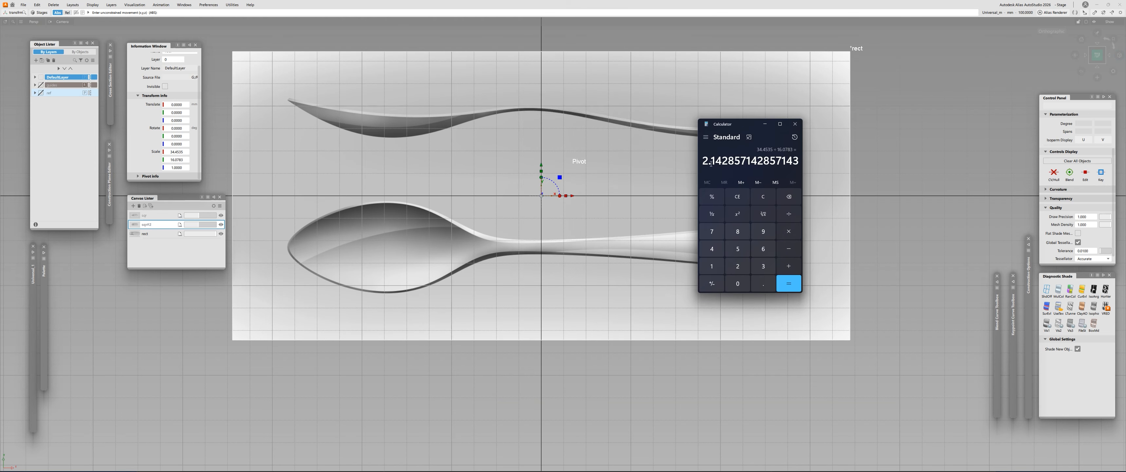
drag(704, 160, 807, 158)
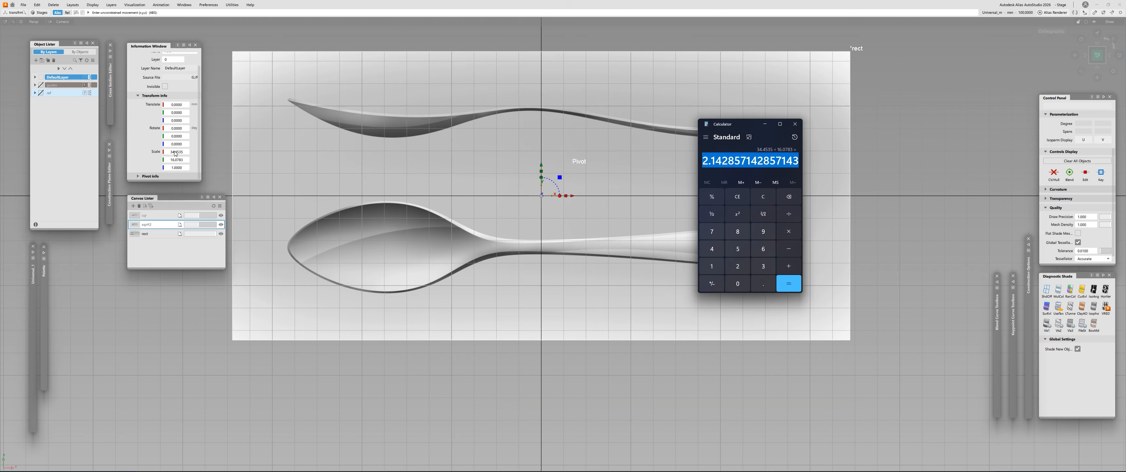
Clear the Calculator and move its window down off the middle of the canvas.
click(1051, 303)
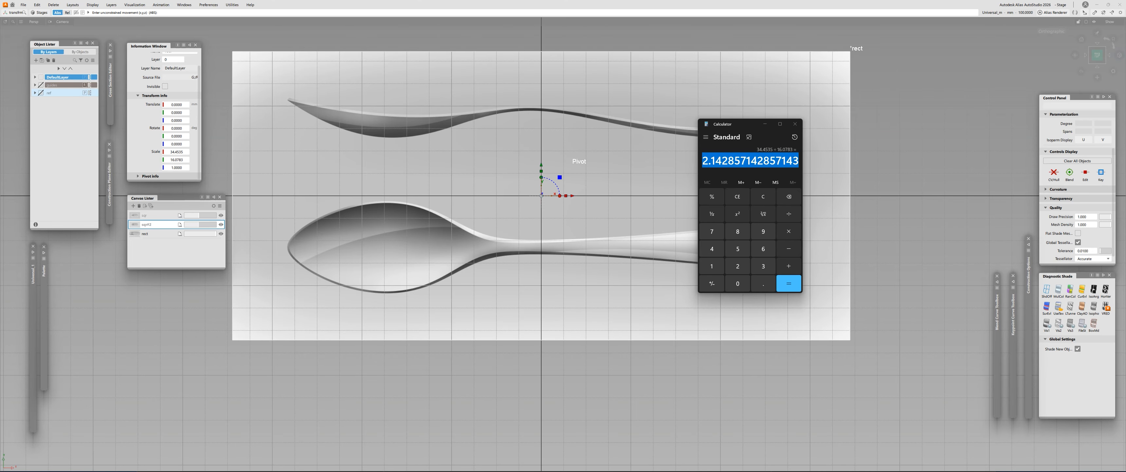
click(763, 196)
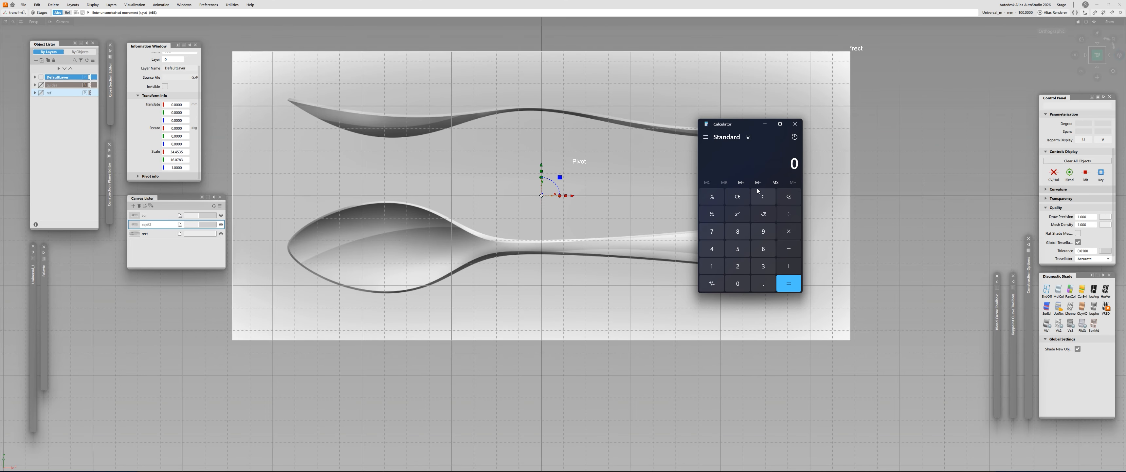
drag(750, 127, 817, 190)
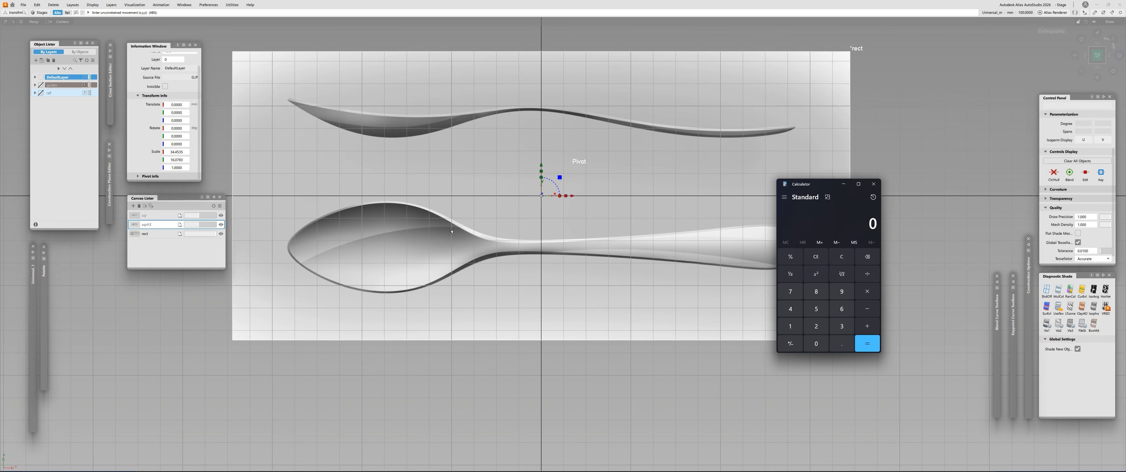
Return to Alias and set the rect canvas's X scale to 1 and its Y scale to 0.5.
alt+shift+right_drag(496, 177, 251, 197)
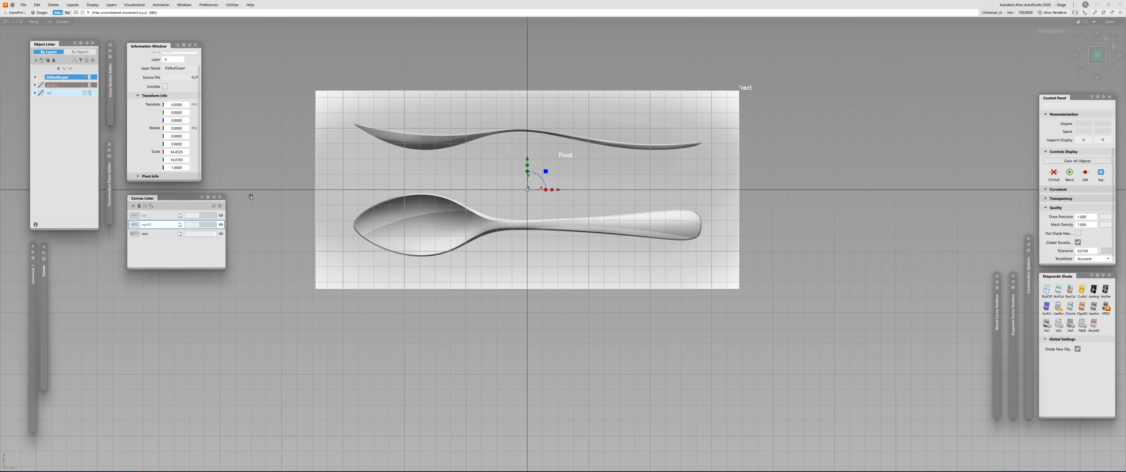
click(177, 152)
text(1)
key(Tab)
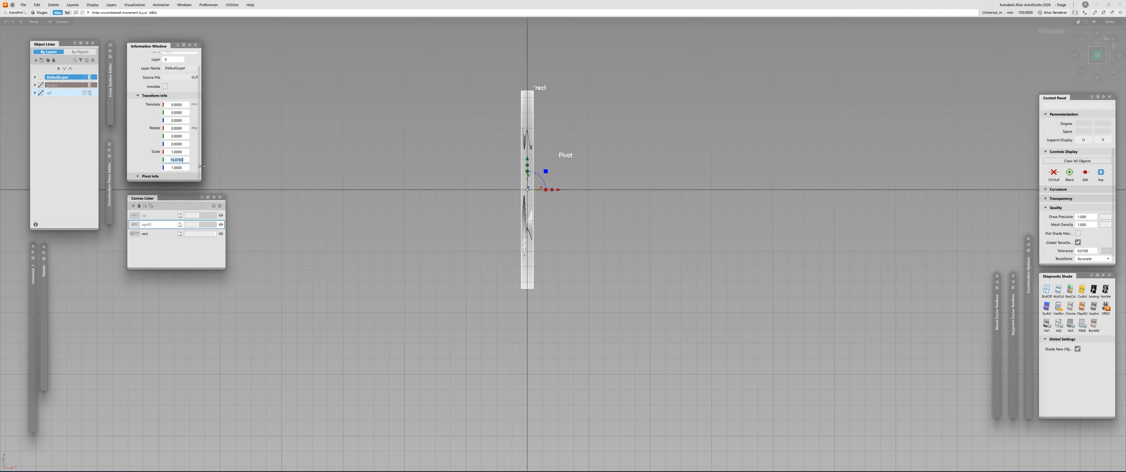
text(0.5)
key(Return)
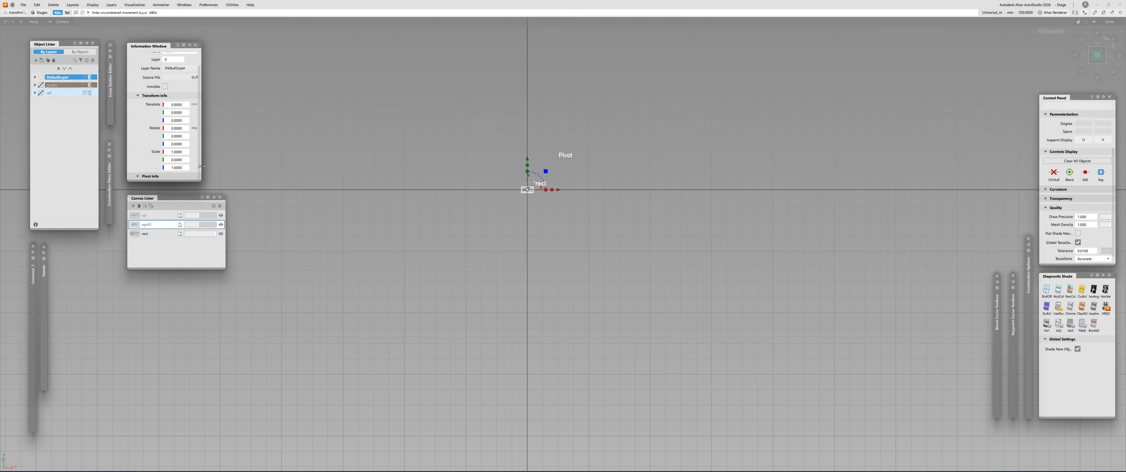
alt+shift+right_drag(544, 200, 432, 198)
alt+shift+right_drag(471, 263, 501, 204)
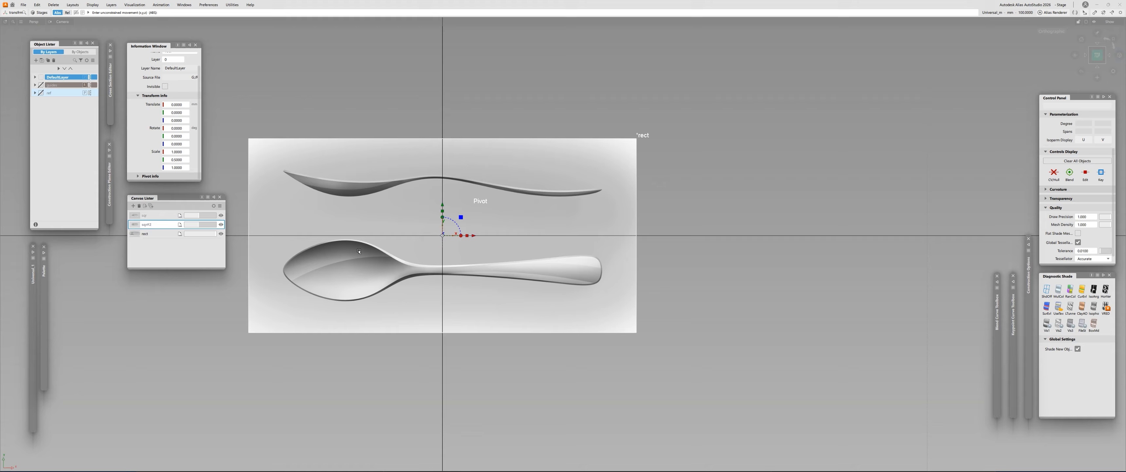
Try a Y scale of 0.6 on the rect canvas and restore it to 0.5.
click(179, 164)
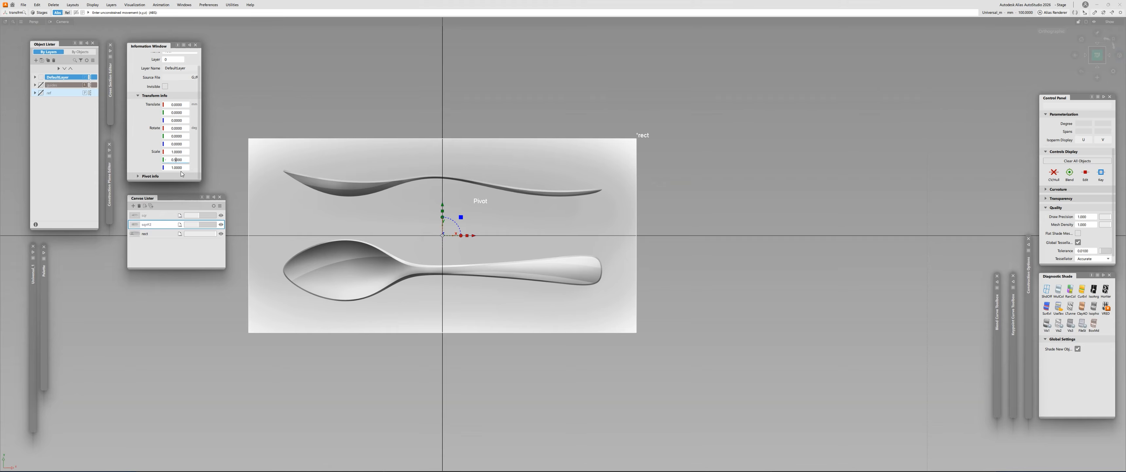
key(BackSpace)
text(6)
key(Return)
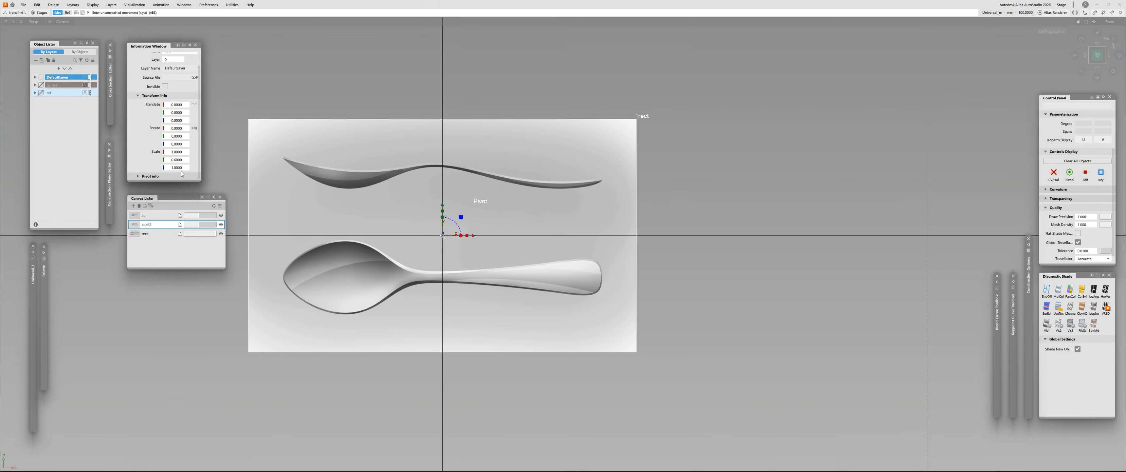
double_click(176, 160)
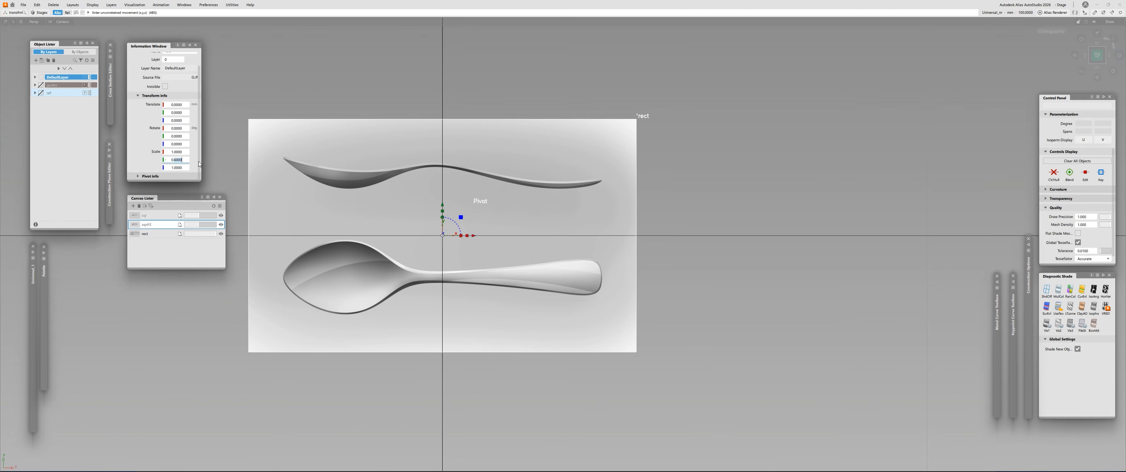
click(175, 161)
key(BackSpace)
text(5)
key(Return)
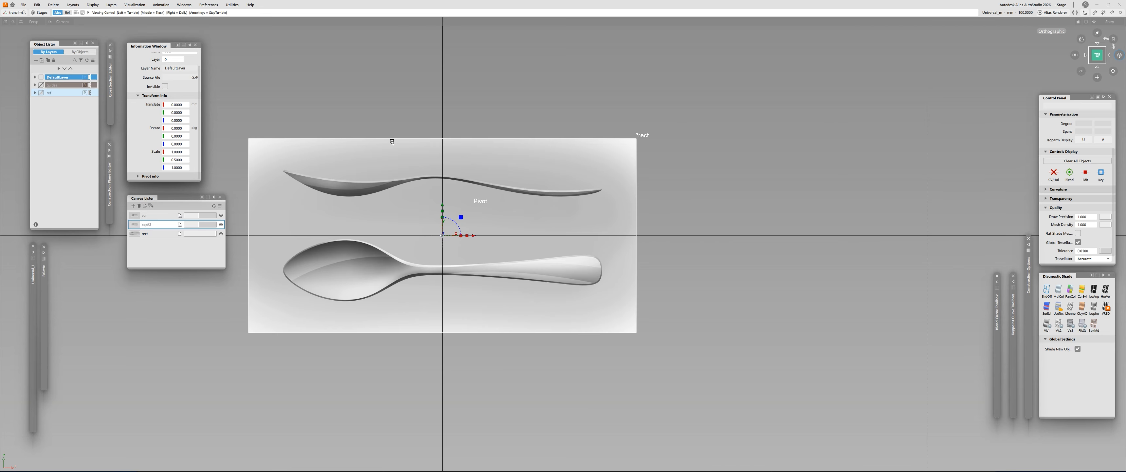
Move the rect canvas vertically until the lower spoon image is centred on the horizontal X axis.
alt+shift+right_drag(386, 147, 368, 149)
right_drag(743, 270, 743, 243)
ctrl+shift+drag(743, 244, 692, 257)
alt+shift+right_drag(746, 253, 625, 277)
Draw a grid-snapped horizontal line along the X axis, reaching past both sides of the canvas.
ctrl+shift+middle_drag(626, 276, 602, 271)
alt+click(508, 241)
alt+click(762, 241)
Use Extend to shorten both ends of the horizontal line to the lower spoon's bowl tip and handle end.
key(e)
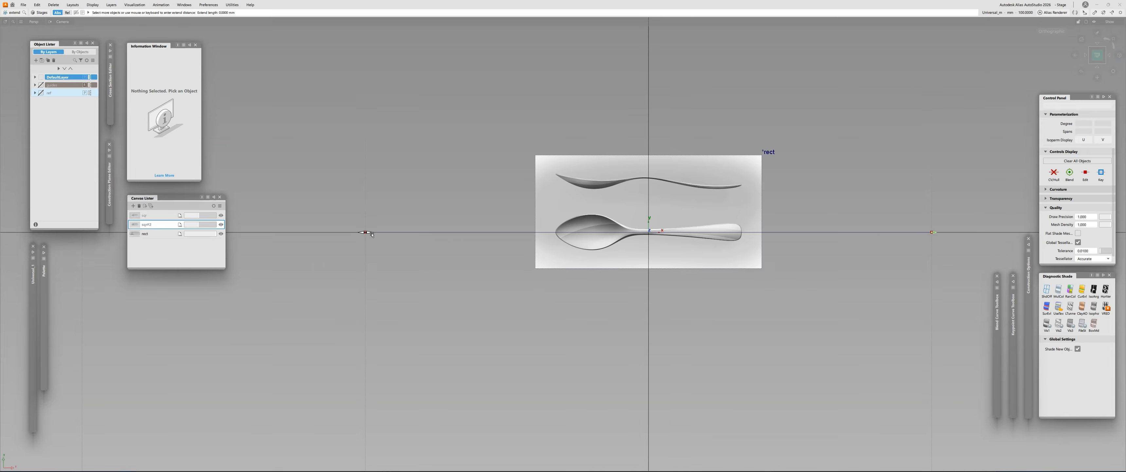
drag(372, 234, 751, 254)
alt+shift+right_drag(620, 210, 656, 205)
alt+shift+right_drag(447, 259, 647, 210)
drag(718, 312, 645, 320)
alt+shift+right_drag(645, 320, 441, 365)
drag(555, 291, 626, 307)
alt+shift+right_drag(586, 280, 612, 175)
middle_drag(394, 96, 393, 94)
alt+shift+right_drag(612, 262, 452, 302)
alt+shift+middle_drag(452, 302, 328, 389)
alt+shift+right_drag(453, 262, 591, 219)
ctrl+shift+drag(590, 214, 592, 233)
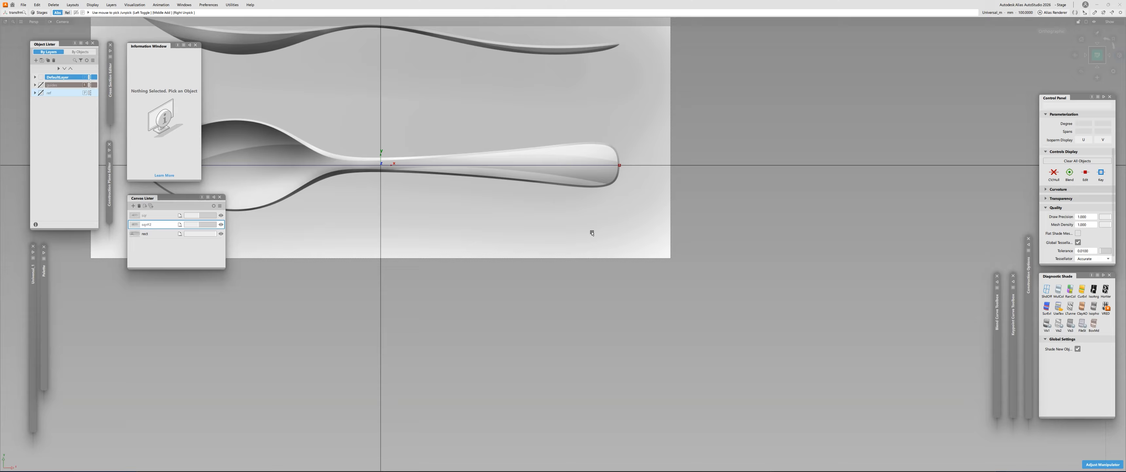
Add an arc length measurement along the line between the spoon's two ends.
key(d)
alt+shift+right_drag(627, 220, 481, 175)
alt+shift+middle_drag(481, 175, 613, 241)
alt+shift+right_drag(525, 219, 612, 197)
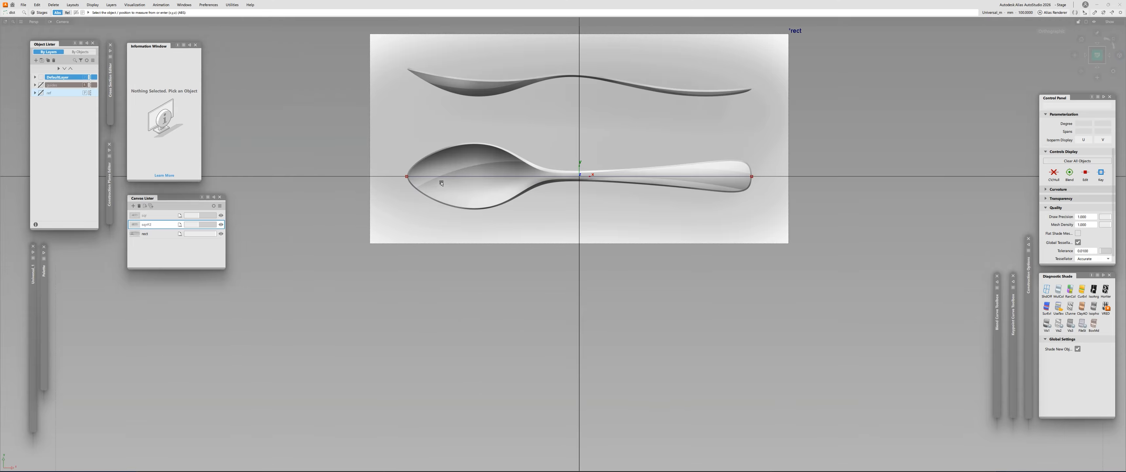
ctrl+alt+drag(452, 177, 396, 177)
ctrl+alt+drag(713, 177, 851, 184)
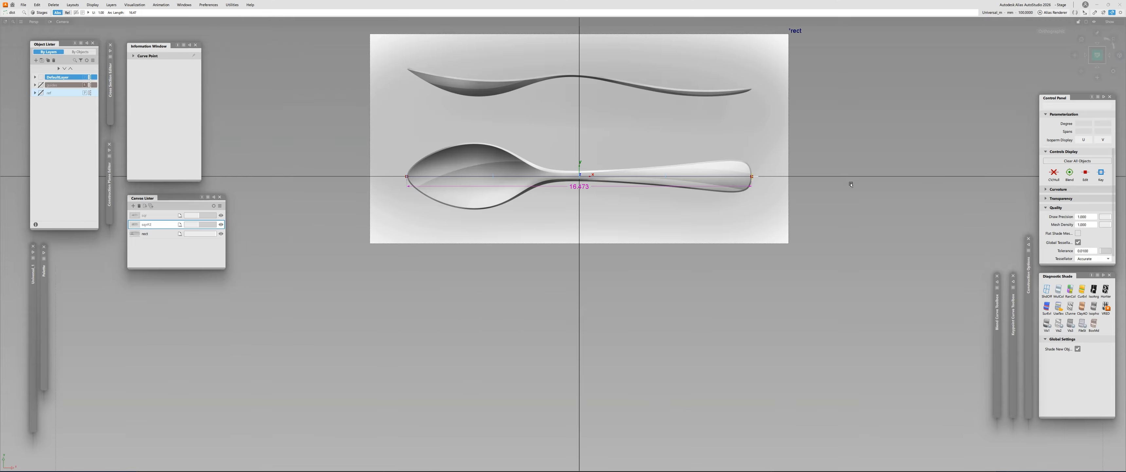
alt+shift+right_drag(534, 184, 647, 188)
alt+shift+middle_drag(565, 190, 571, 231)
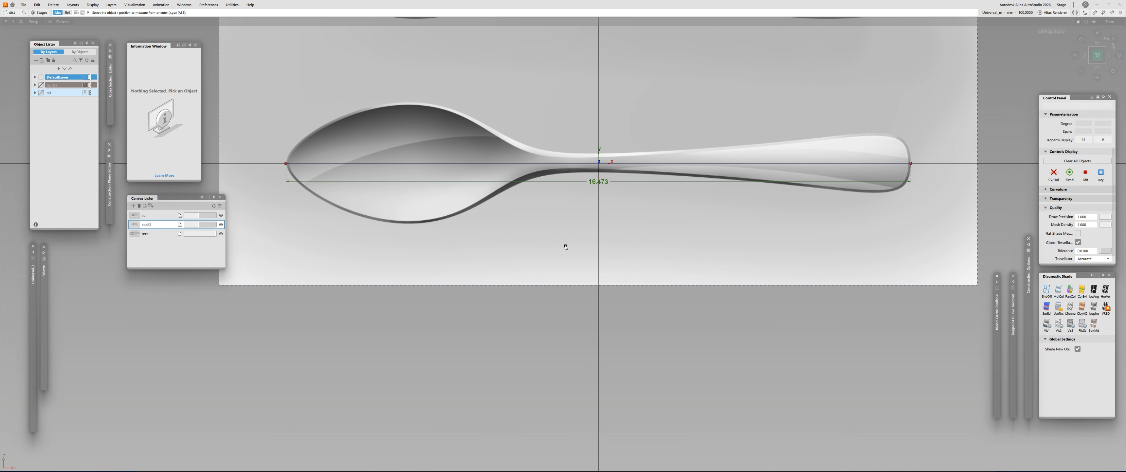
Switch to the Windows Calculator.
key(super)
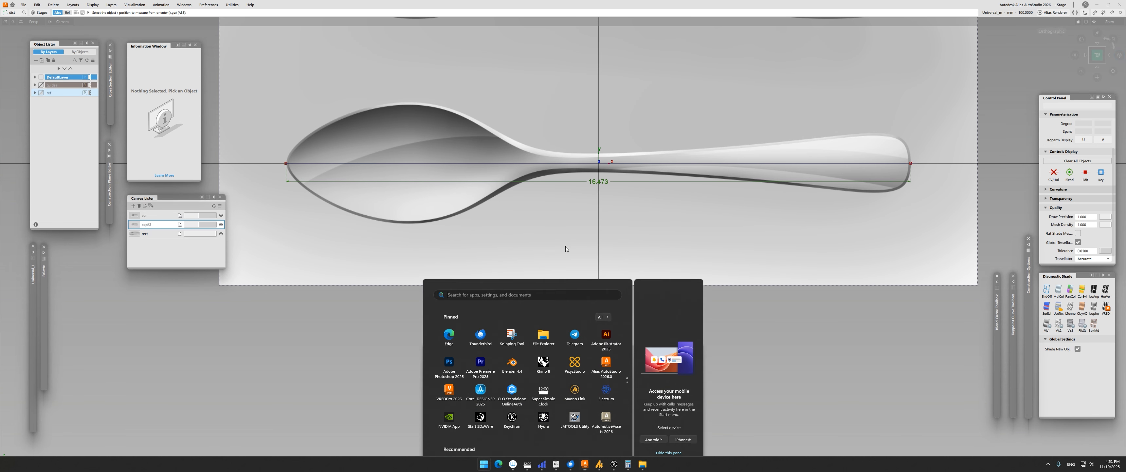
mouse_move(628, 464)
click(672, 433)
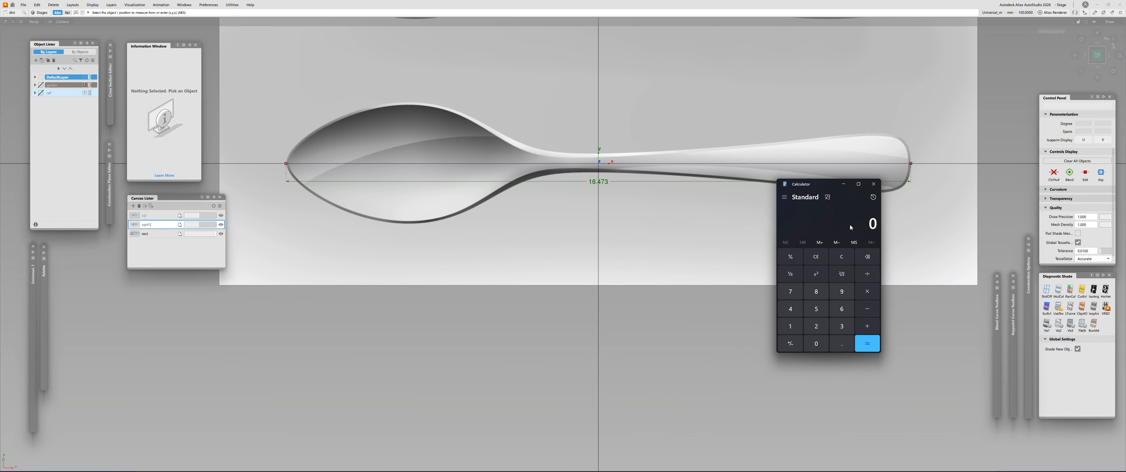
click(842, 326)
click(817, 309)
click(868, 274)
click(842, 257)
Divide the spoon's target length of 135 by its measured length of 16.473.
click(790, 325)
click(842, 326)
click(816, 308)
click(870, 273)
click(790, 326)
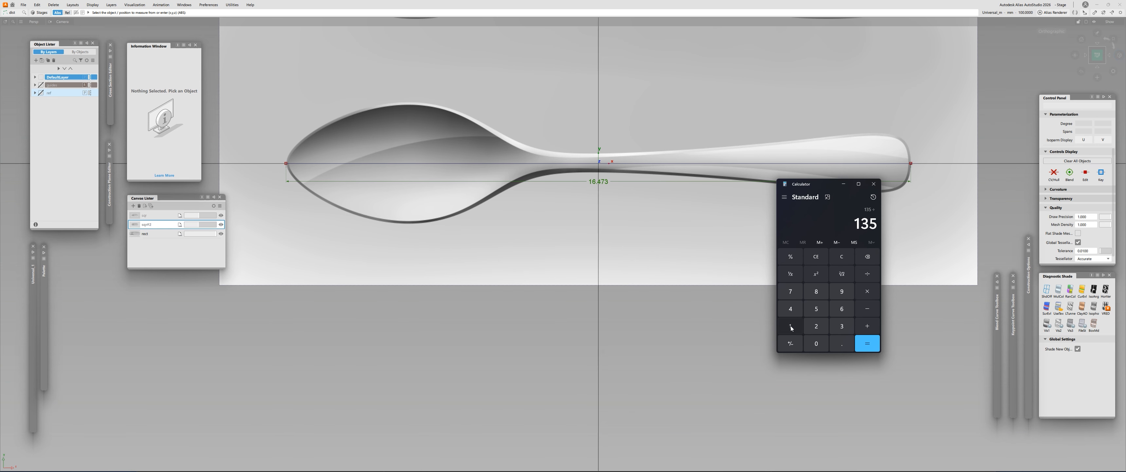
click(842, 309)
click(842, 343)
click(791, 309)
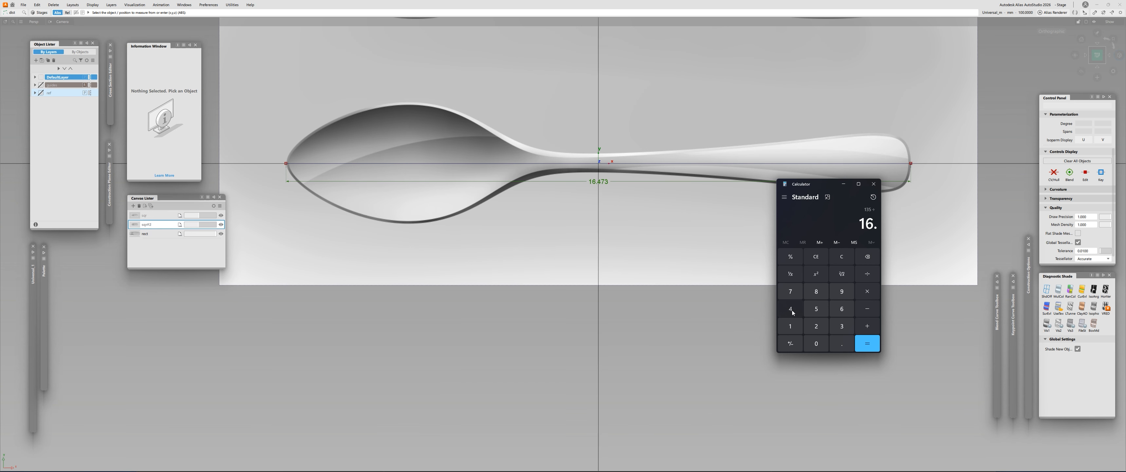
click(791, 291)
click(842, 326)
click(867, 343)
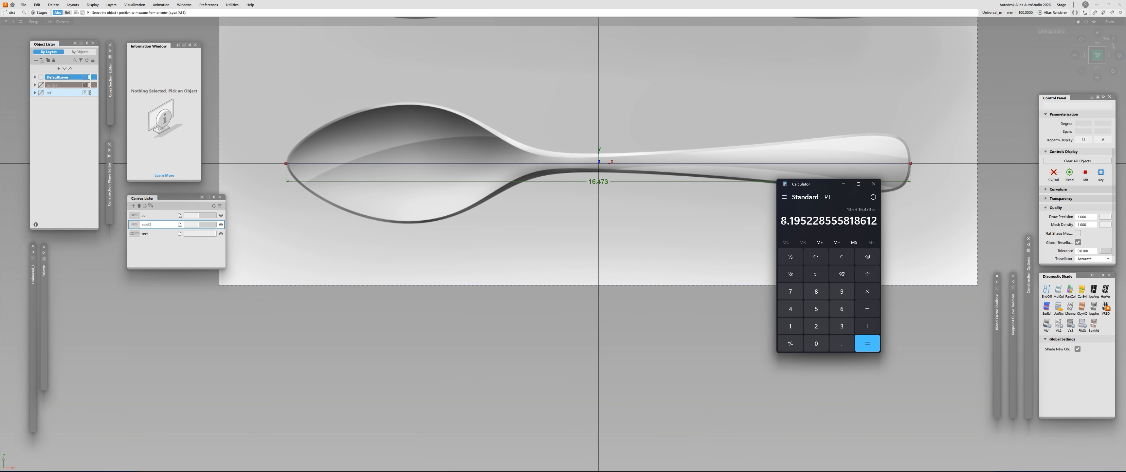
Copy the full result of the division from the Calculator display.
double_click(884, 217)
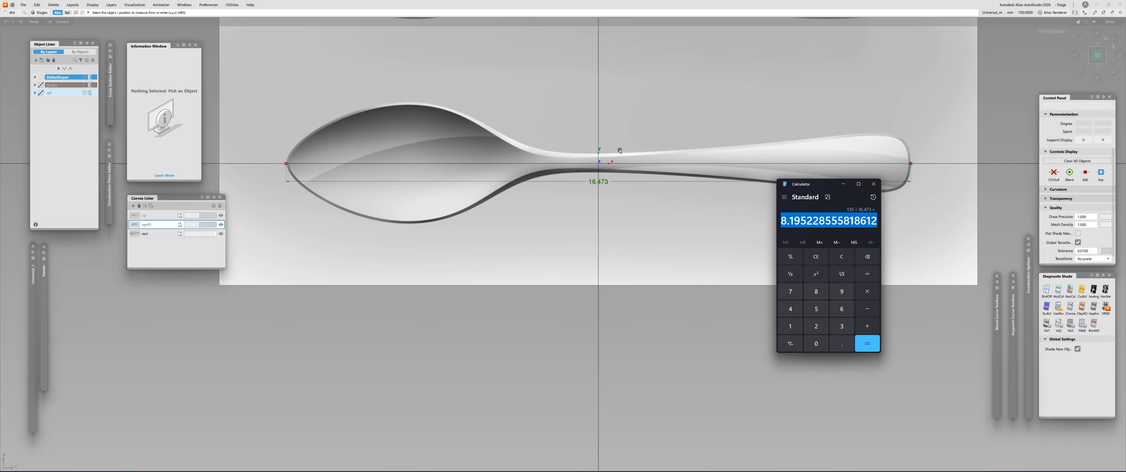
drag(794, 219, 780, 219)
drag(876, 220, 902, 220)
drag(783, 220, 855, 223)
double_click(855, 223)
key(ctrl+c)
Select the rect canvas in Alias and paste the calculated factor 8.1952 as its X scale.
alt+shift+right_drag(615, 331, 617, 337)
drag(617, 337, 684, 254)
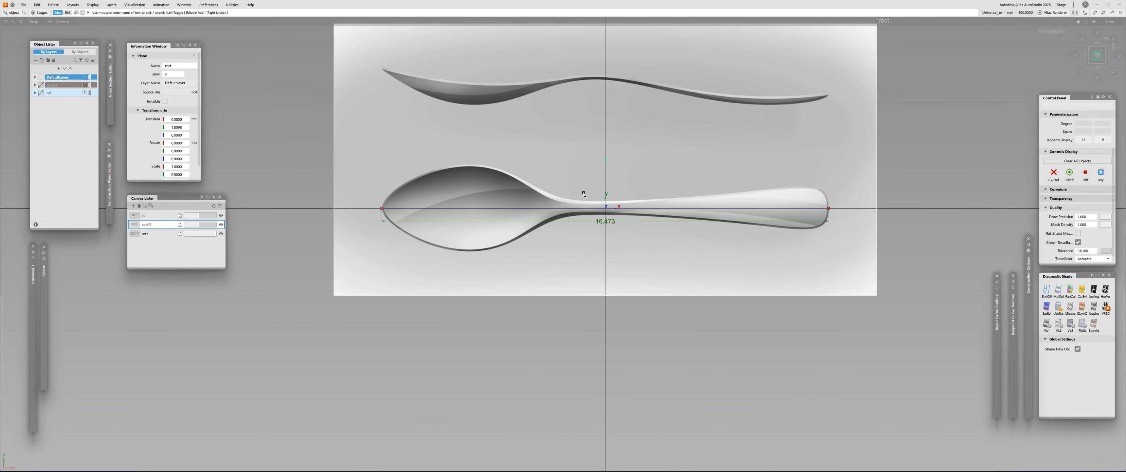
scroll(166, 132, down, 1)
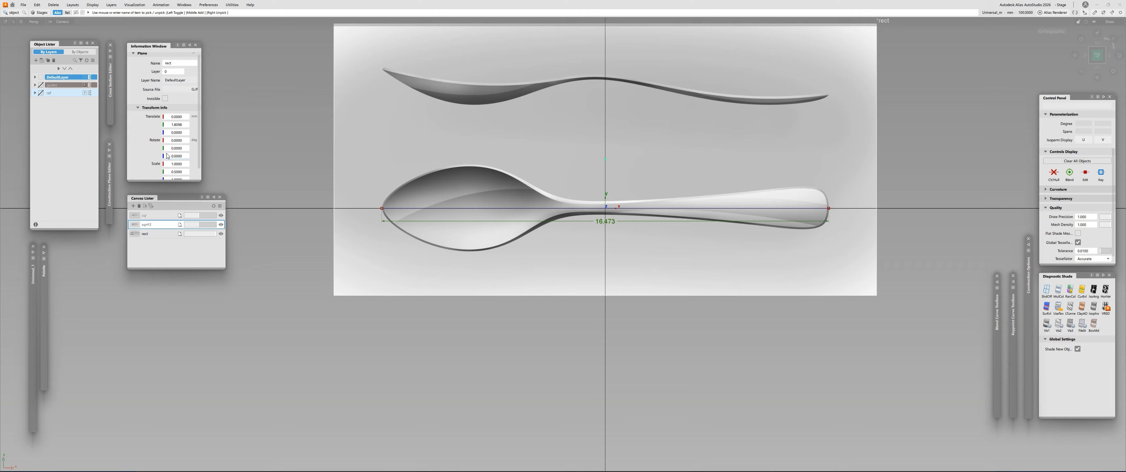
click(176, 152)
key(ctrl+v)
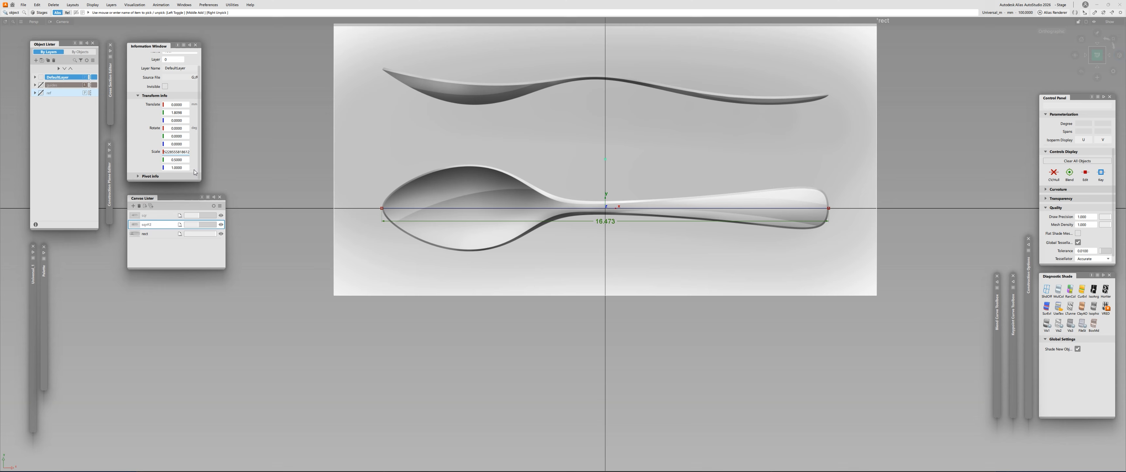
key(Return)
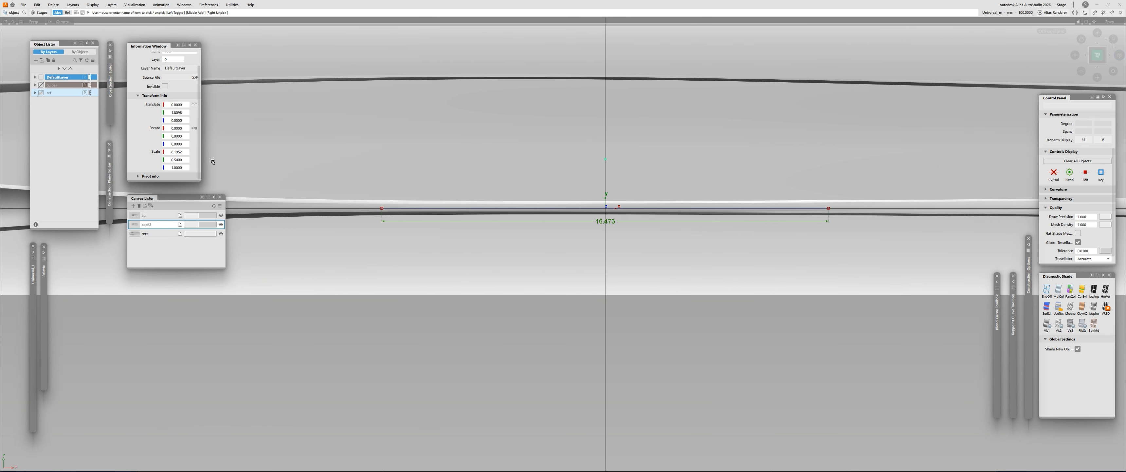
alt+shift+right_drag(638, 244, 548, 327)
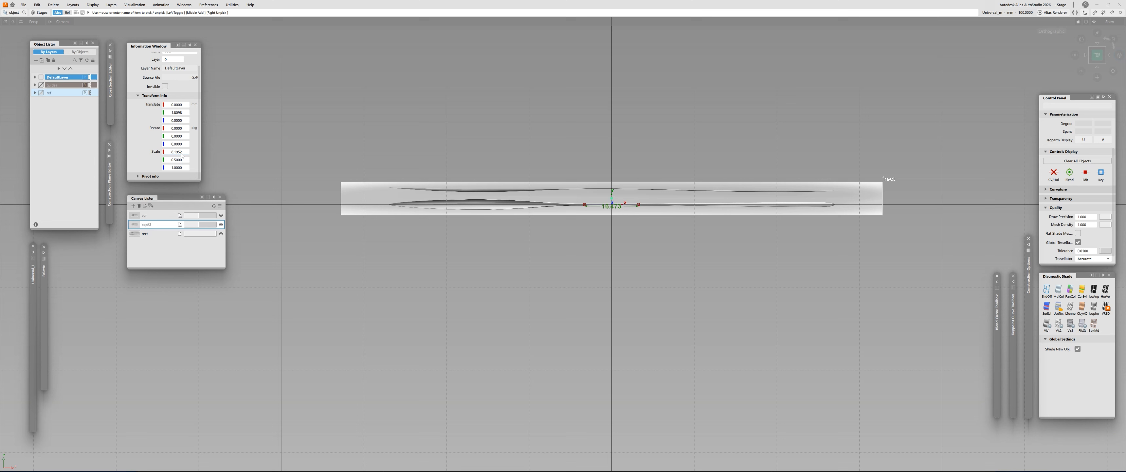
alt+shift+right_drag(754, 309, 626, 235)
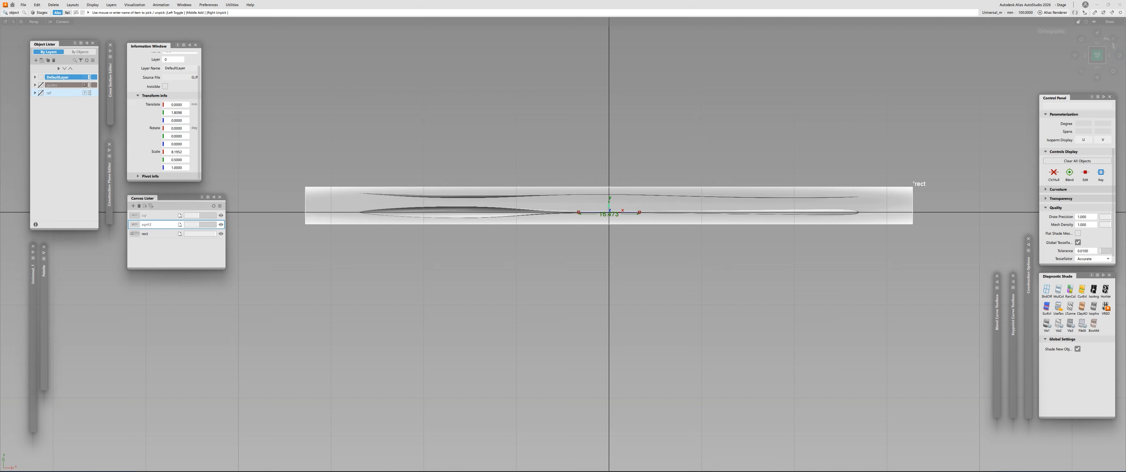
Switch to the Calculator and divide the canvas's X scale of 8.1952 by the aspect ratio 2.142857142857143.
key(super)
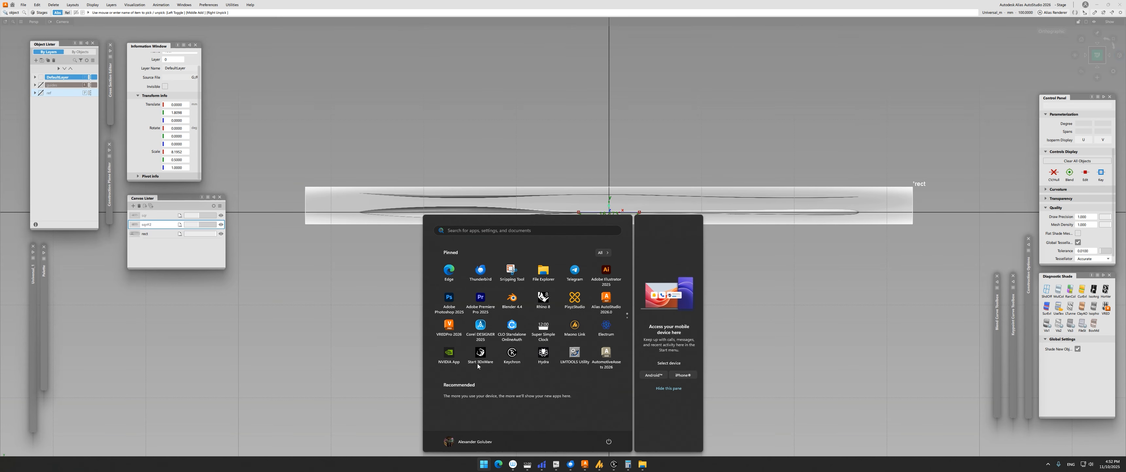
key(super)
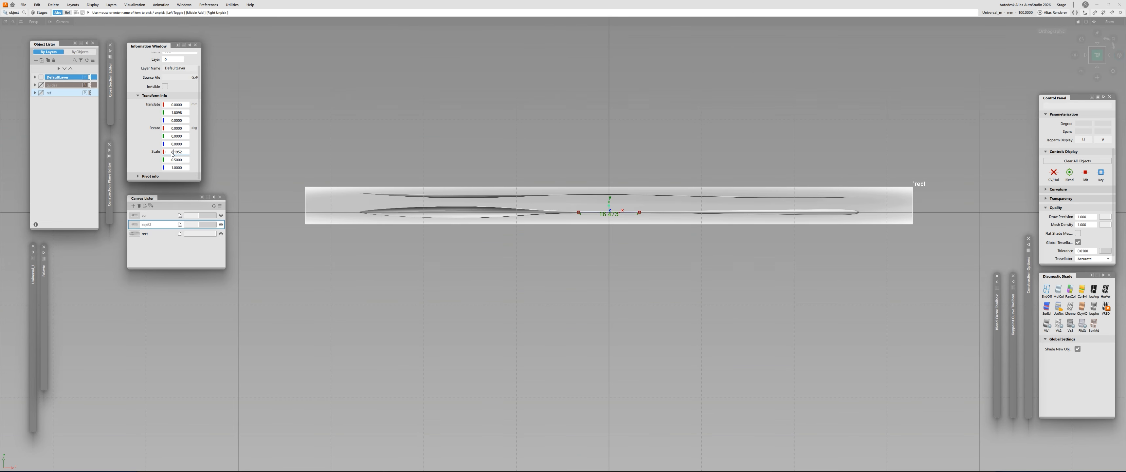
key(super)
mouse_move(629, 466)
click(674, 419)
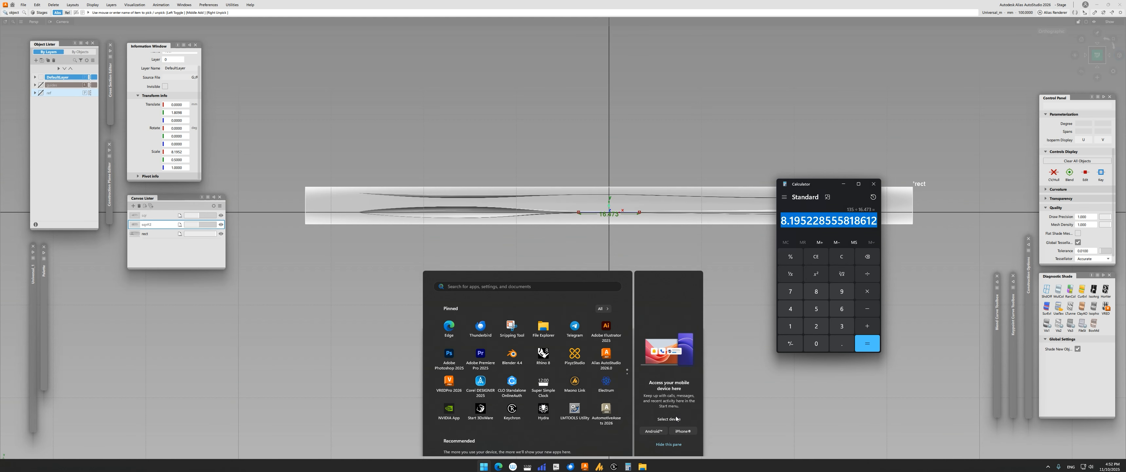
drag(831, 181, 721, 161)
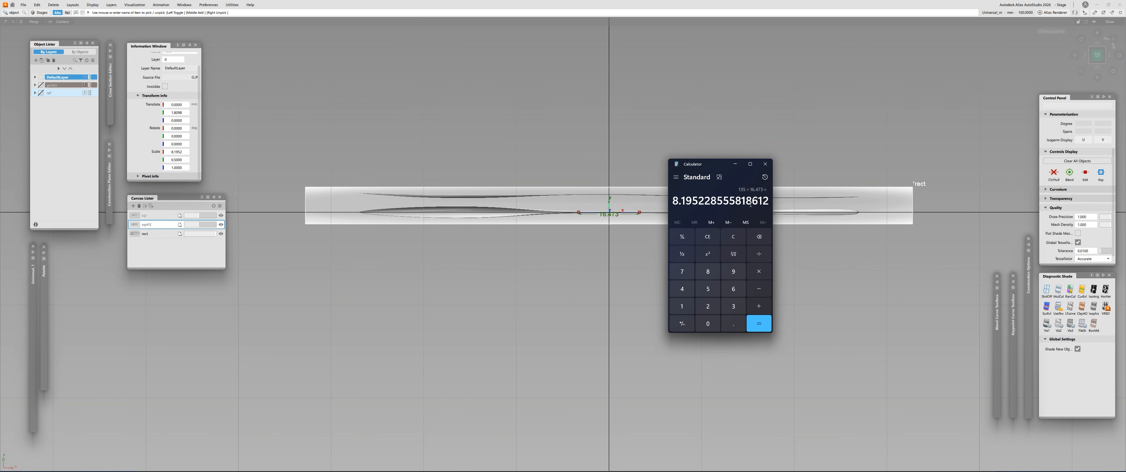
click(744, 238)
text(8.1952)
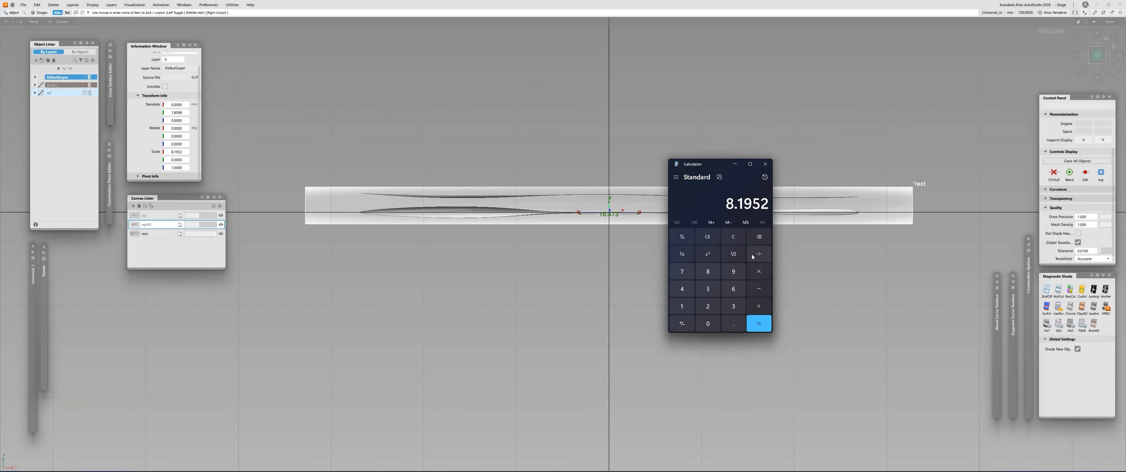
click(759, 254)
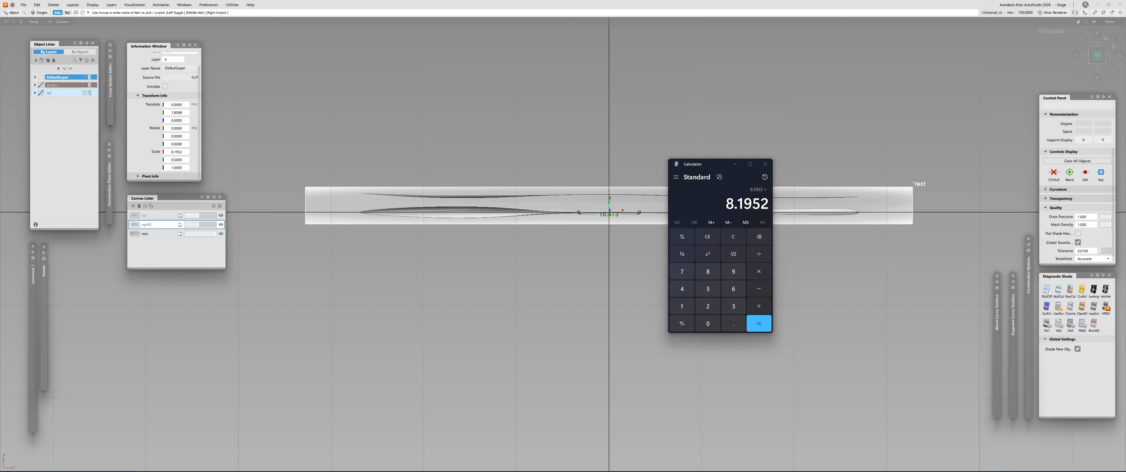
click(714, 164)
text(2.142857142857143)
click(759, 326)
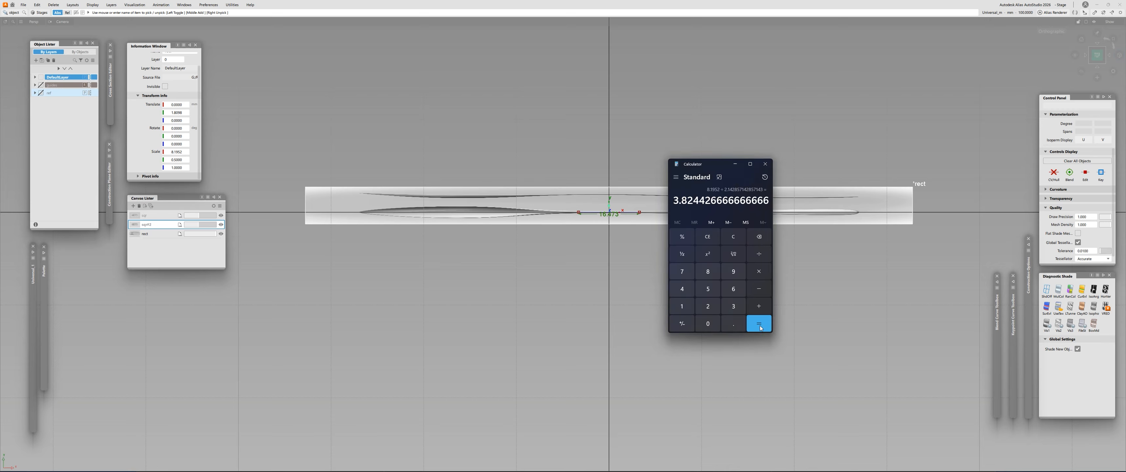
Copy the calculated 3.824426666666666 into the rect canvas's Y scale in Alias, and deselect the canvas.
drag(674, 198, 823, 202)
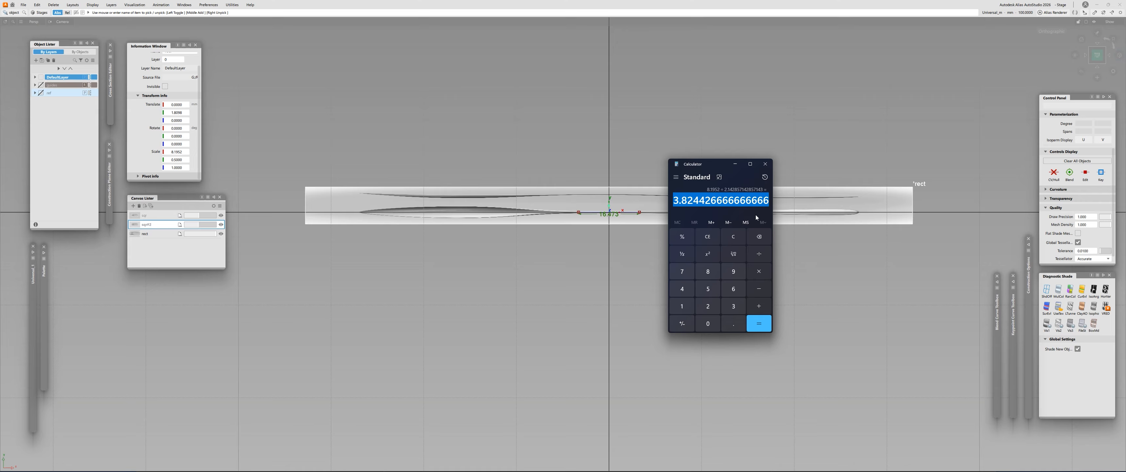
click(176, 159)
key(ctrl+v)
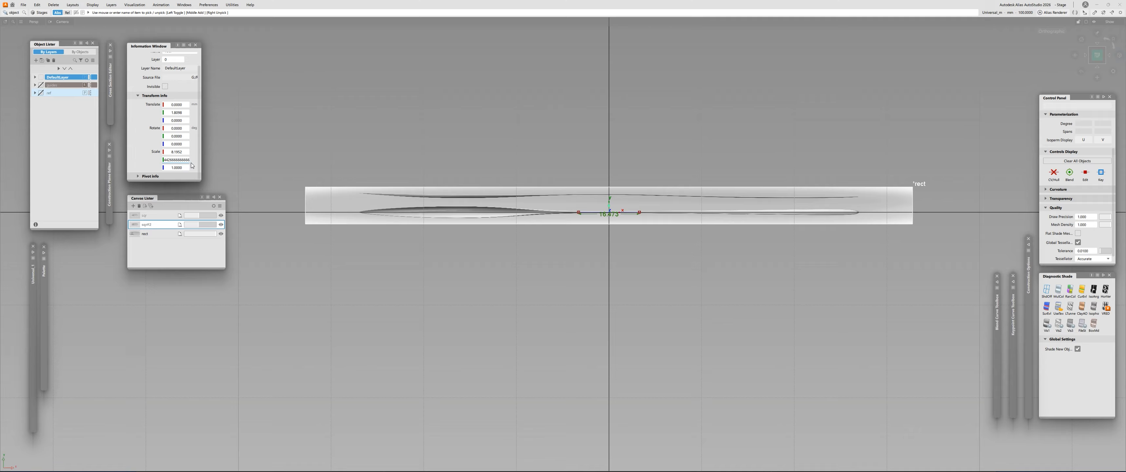
key(Return)
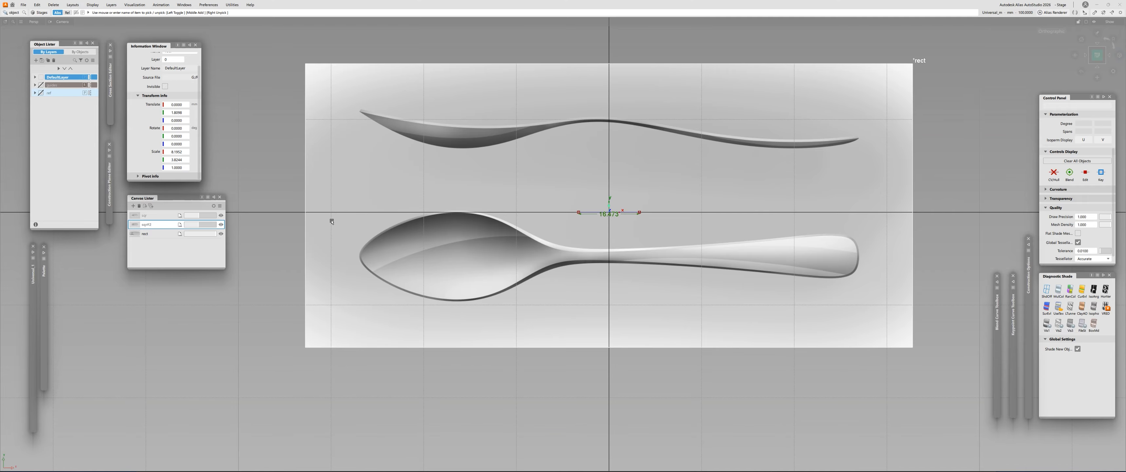
alt+shift+right_drag(594, 221, 518, 236)
alt+shift+middle_drag(517, 237, 421, 274)
alt+shift+right_drag(421, 274, 524, 276)
click(692, 279)
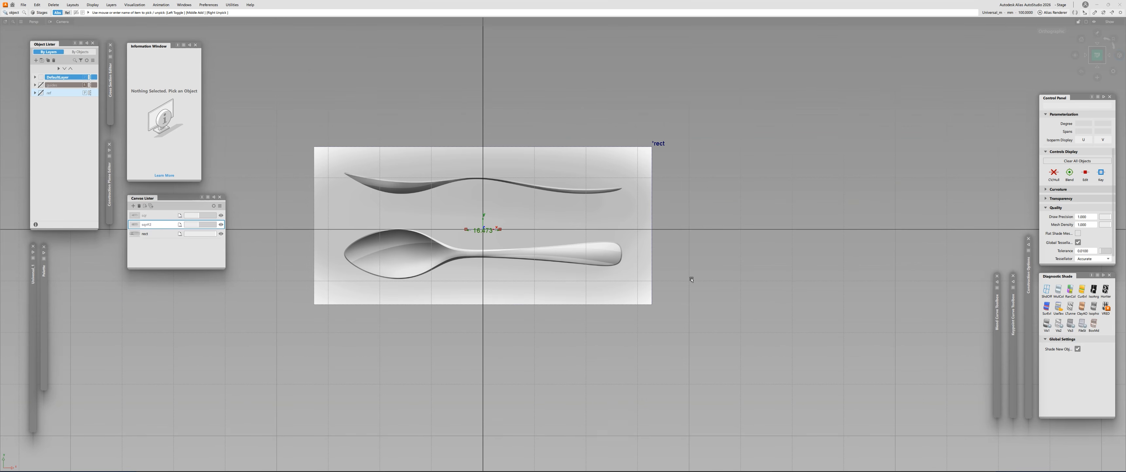
Move the rect canvas up until the top-view spoon is centred on the horizontal grid axis.
click(643, 297)
ctrl+shift+middle_drag(739, 268, 739, 242)
middle_drag(739, 240, 744, 213)
mouse_move(309, 208)
alt+shift+right_down()
mouse_move(343, 128)
mouse_move(306, 111)
alt+shift+right_up()
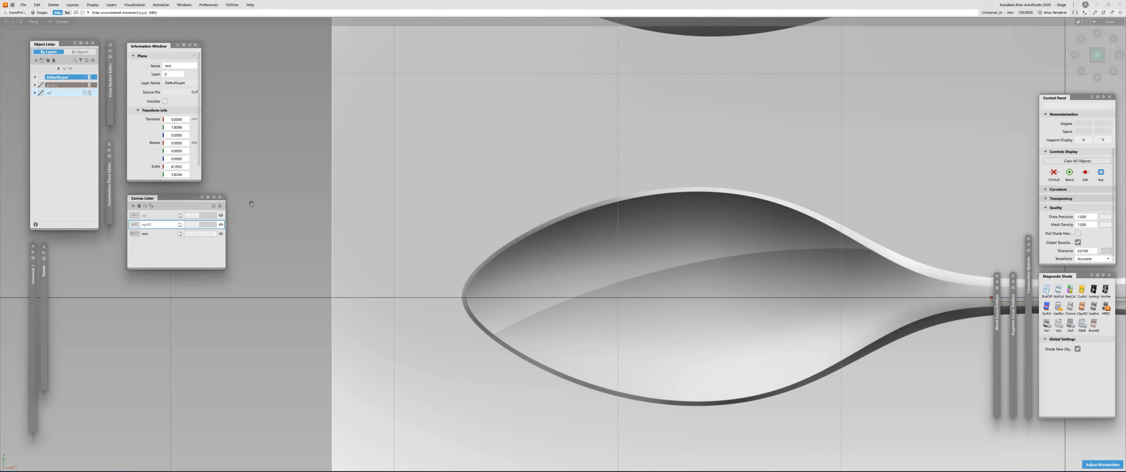
alt+shift+right_drag(396, 168, 369, 249)
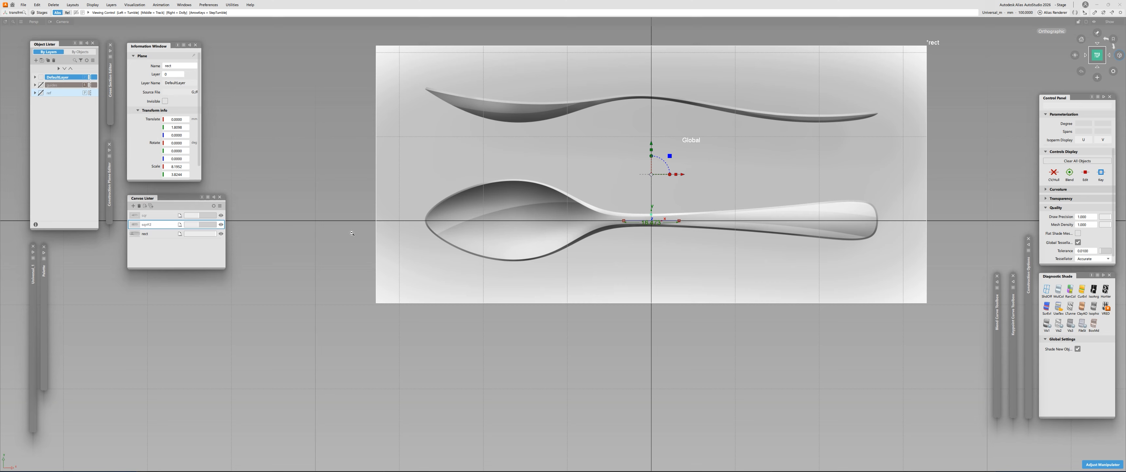
mouse_move(384, 207)
alt+shift+right_down()
mouse_move(332, 173)
mouse_move(327, 147)
mouse_move(385, 219)
alt+shift+right_up()
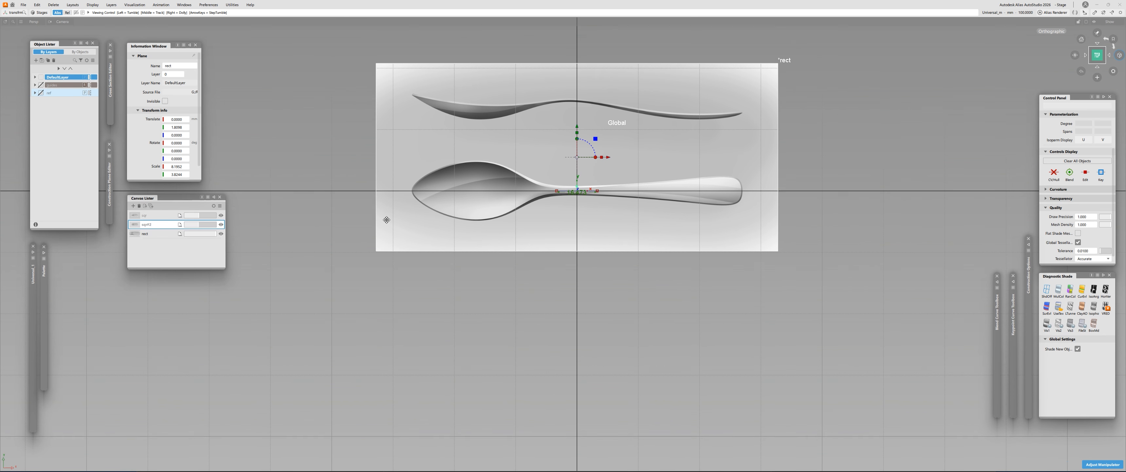
Delete the short measuring curve at the origin.
alt+shift+right_drag(630, 171, 538, 149)
ctrl+shift+drag(468, 188, 465, 217)
click(465, 218)
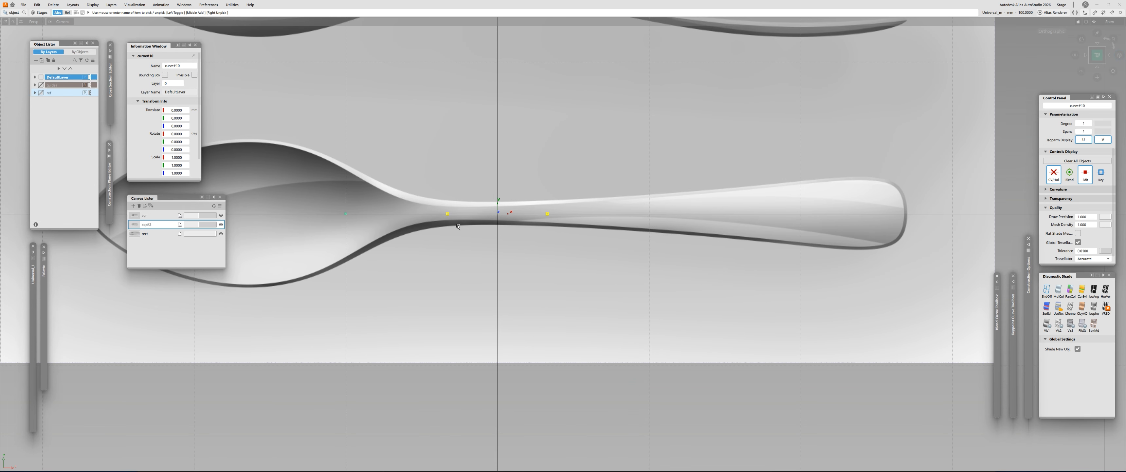
key(Delete)
Draw a grid-snapped horizontal line along the axis across the top-view spoon and set its length to 135.
alt+shift+right_drag(469, 210, 428, 270)
key(l)
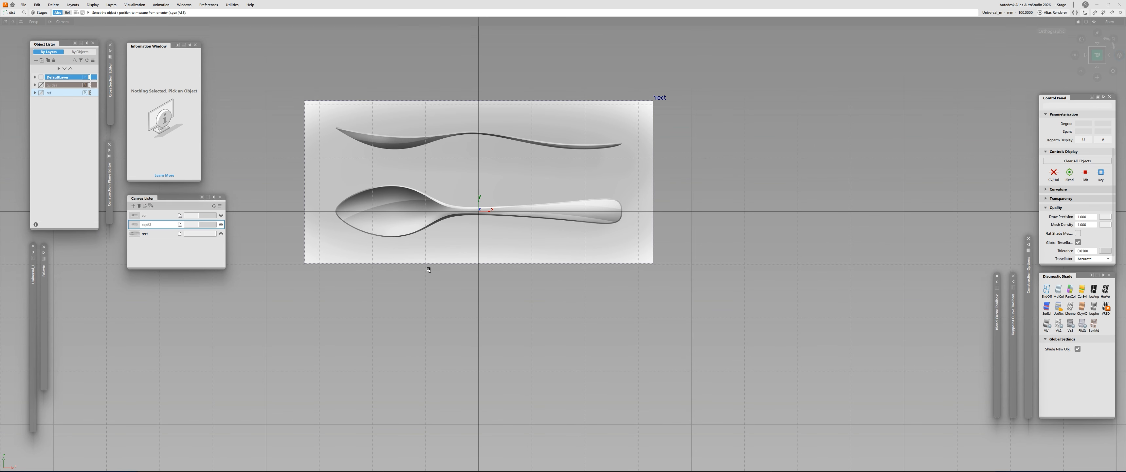
alt+click(279, 209)
alt+click(692, 211)
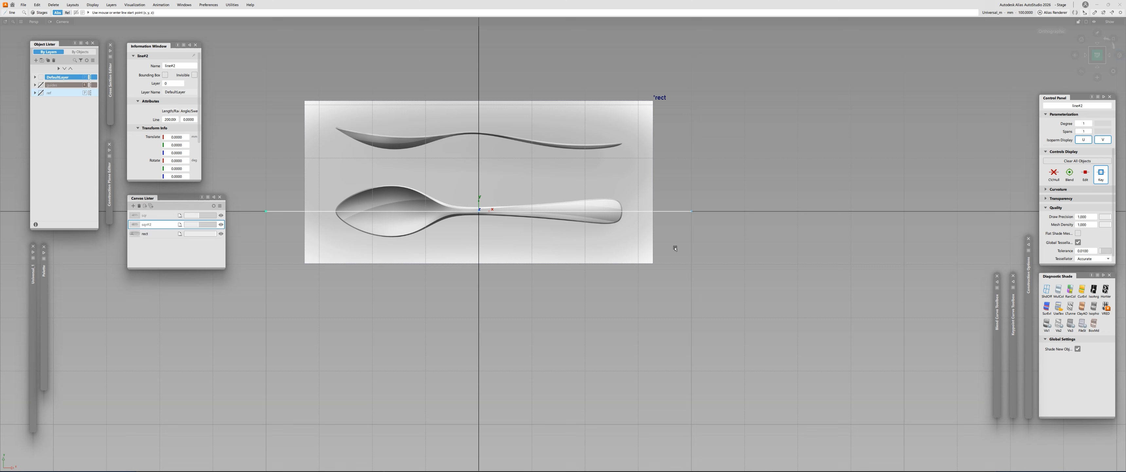
ctrl+shift+drag(671, 246, 462, 274)
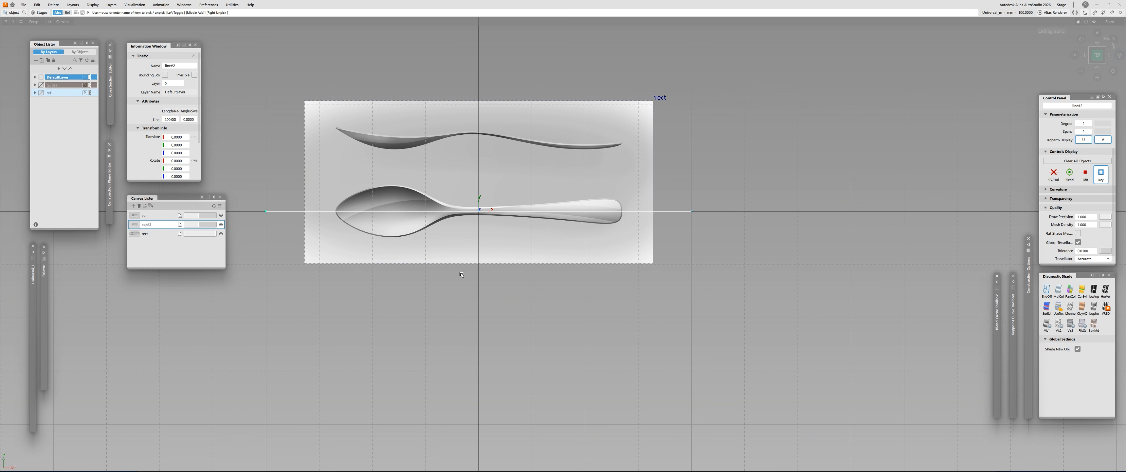
click(171, 118)
text(135)
key(Return)
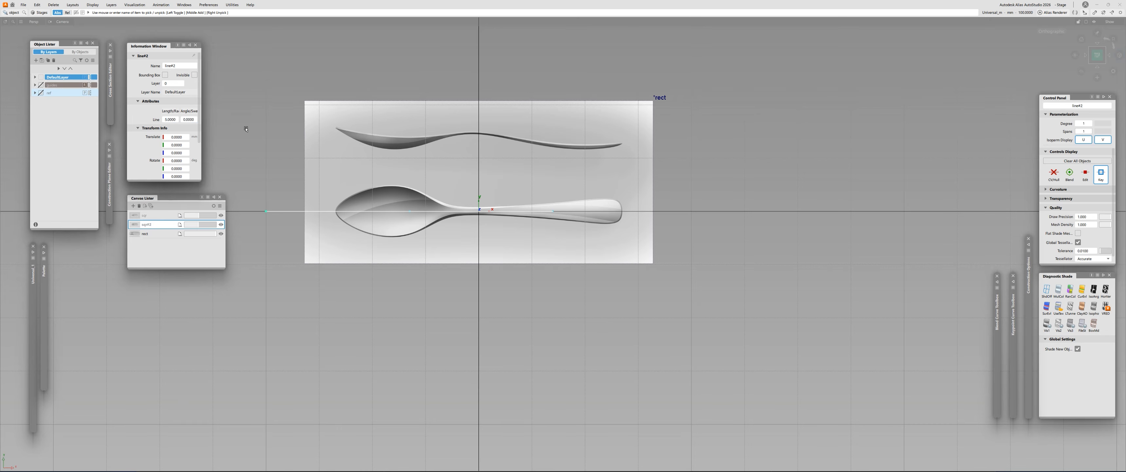
Centre the 135 mm line's pivot and snap the line to the origin to check it against the spoon's length.
alt+shift+right_drag(296, 123, 344, 238)
click(345, 238)
drag(326, 190, 287, 244)
ctrl+shift+drag(415, 174, 426, 174)
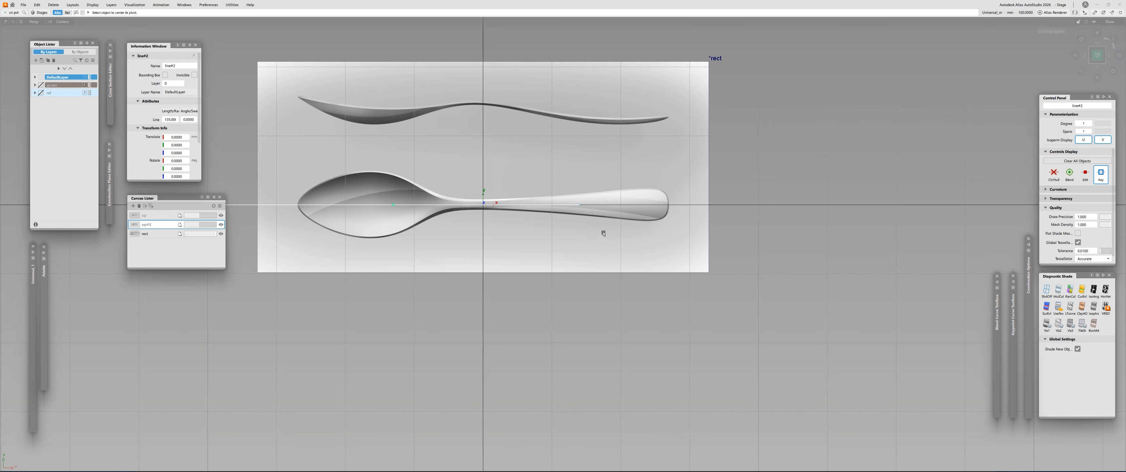
alt+click(485, 212)
alt+shift+right_drag(292, 214, 245, 177)
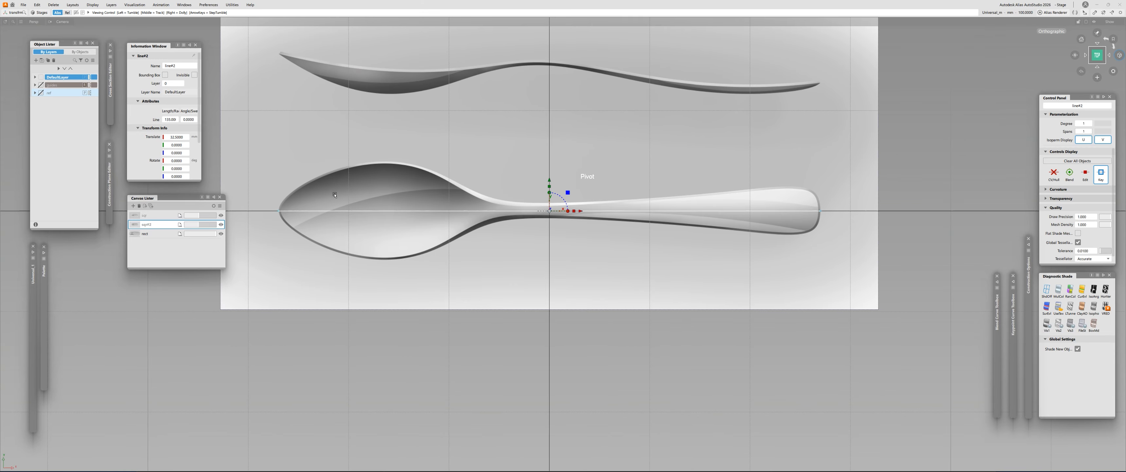
alt+shift+middle_drag(246, 177, 318, 194)
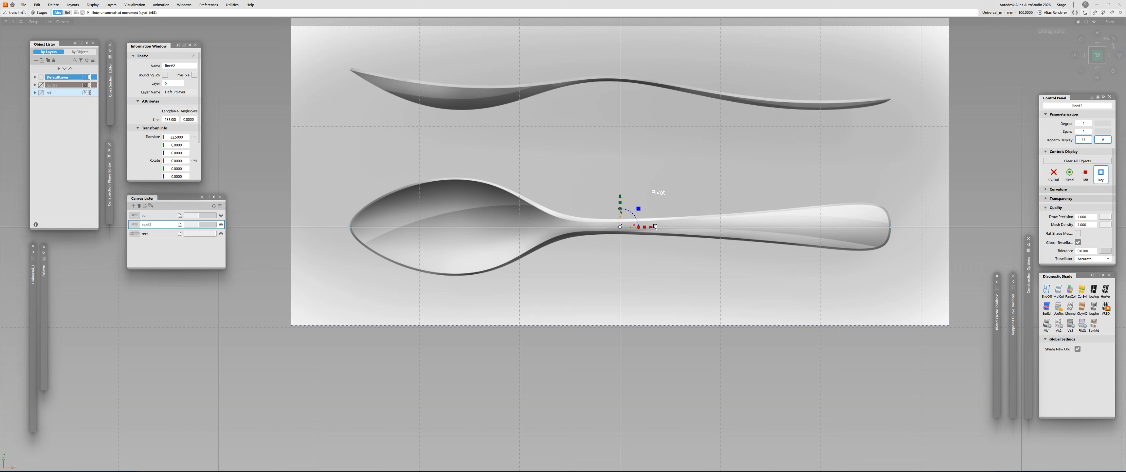
Deselect the line and search the Tool Locator for "zero" to find the Zero Transforms tool.
alt+shift+right_drag(805, 208, 791, 235)
key(Escape)
key(ctrl+f)
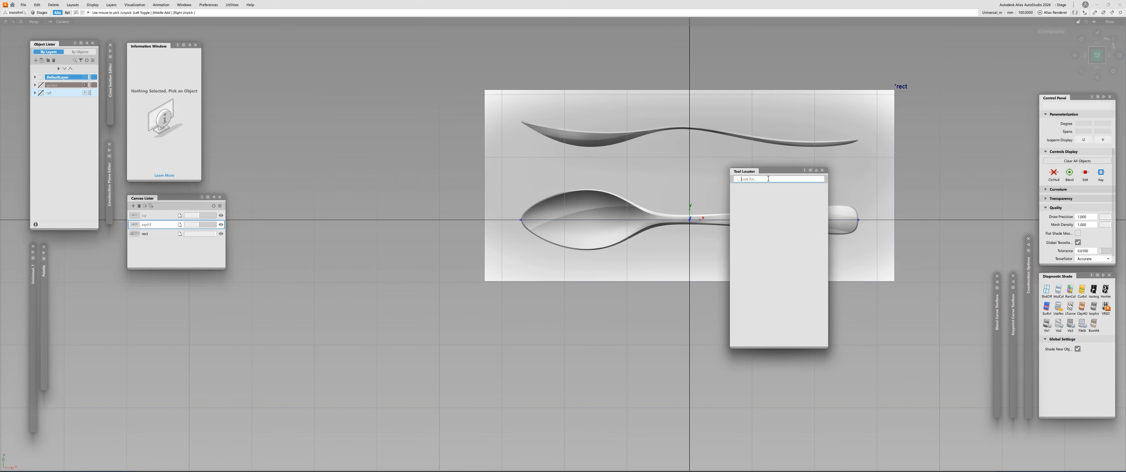
text(zero)
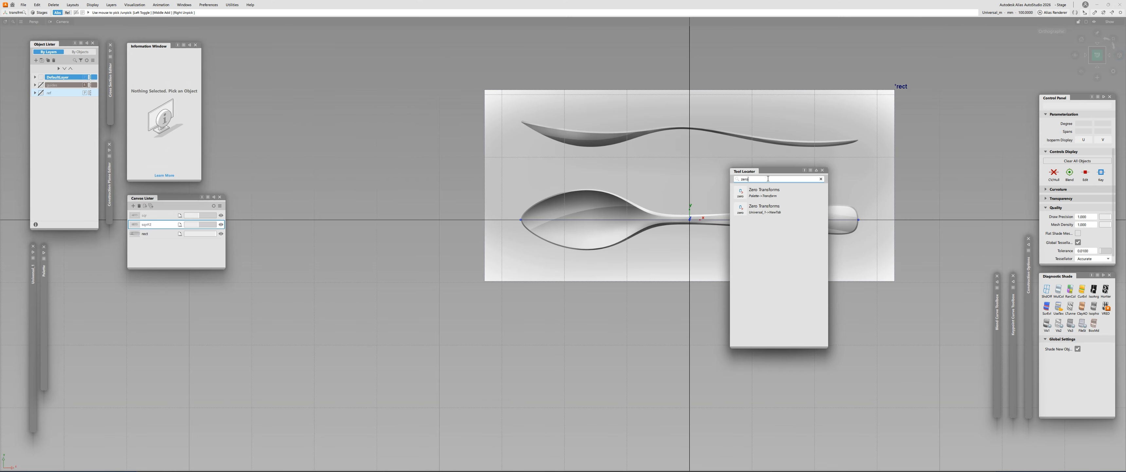